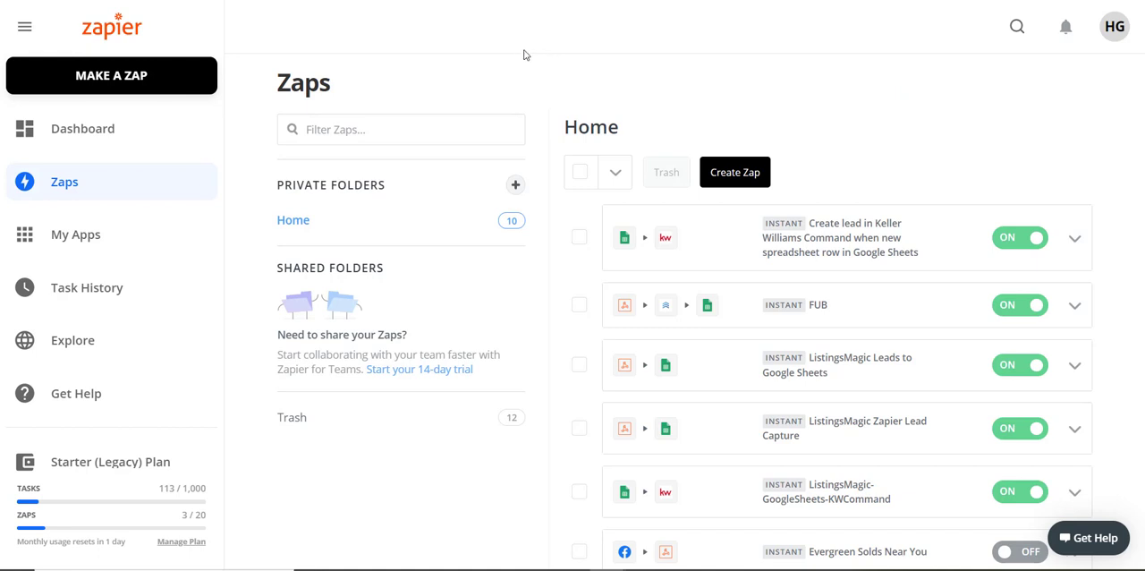
Create a new Zap and name it "ListingsMagic Leads - To Google Sheets".
click(112, 76)
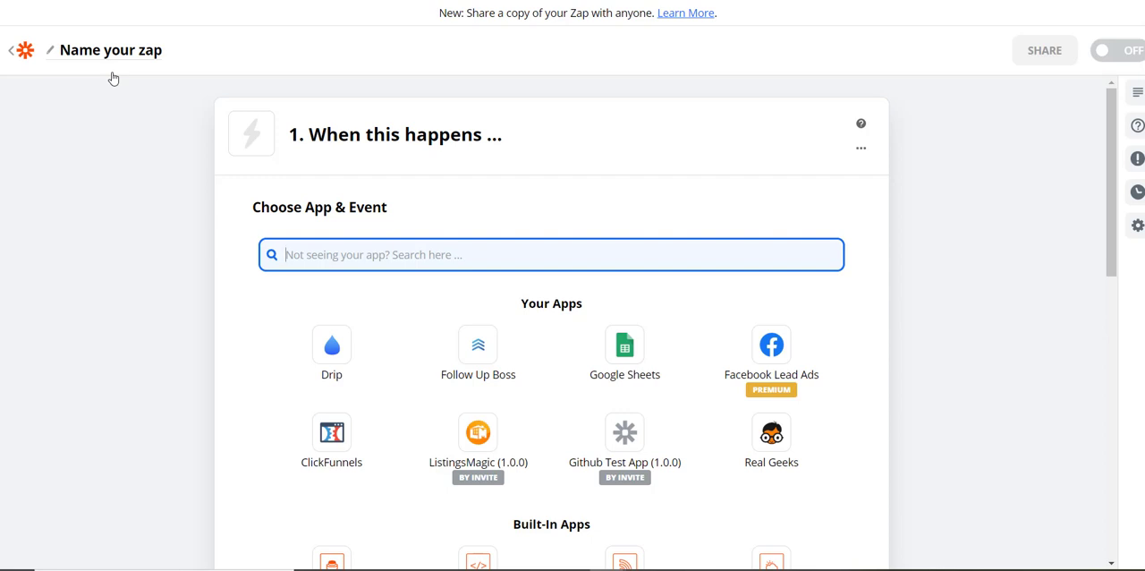
click(138, 51)
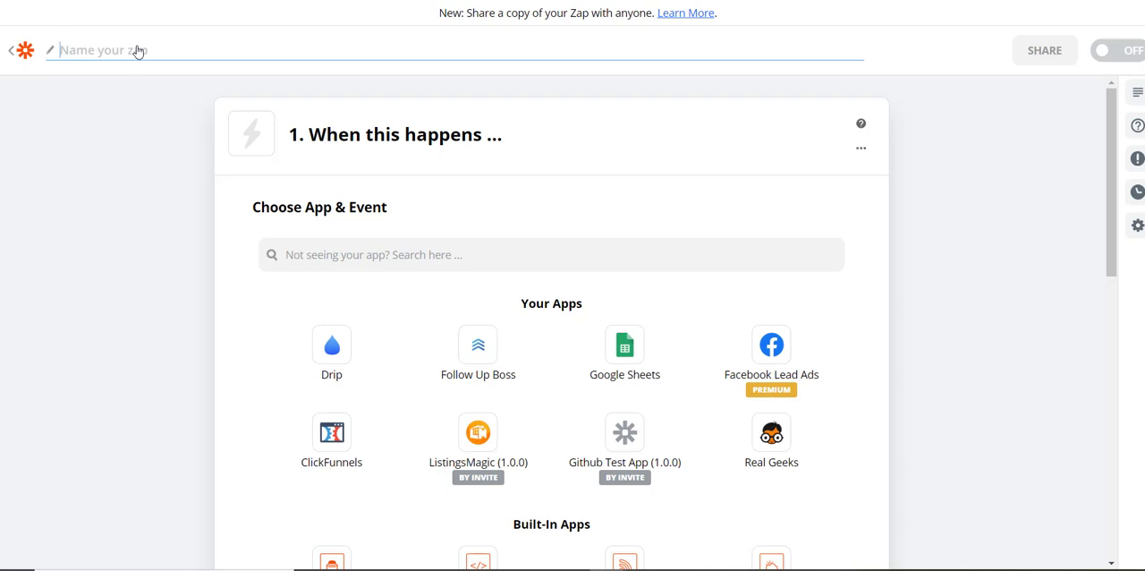
text(ListingsM)
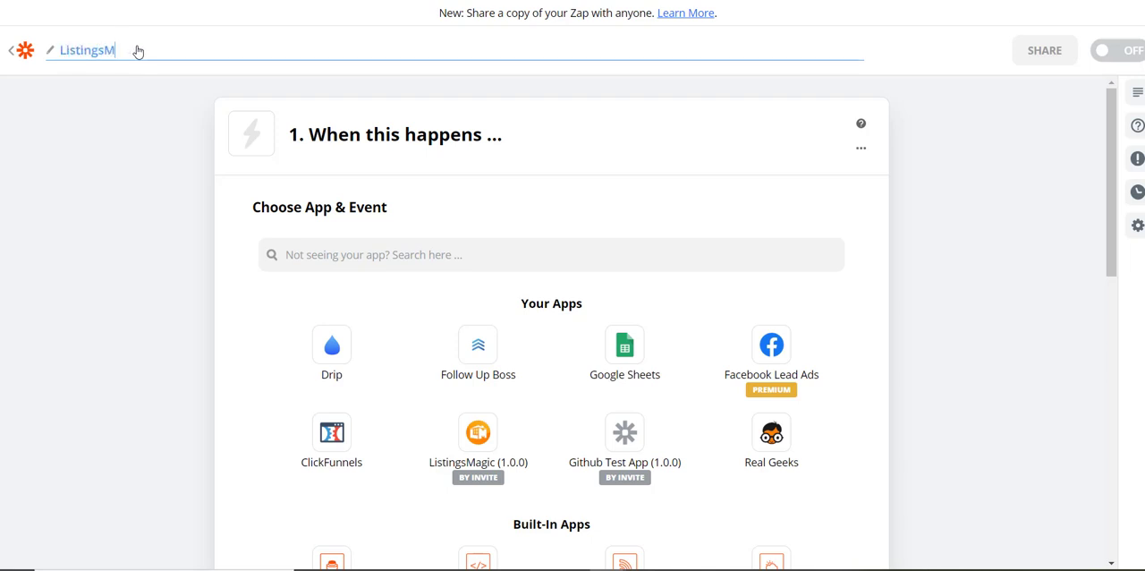
text(agic Leads - To Google Sheets)
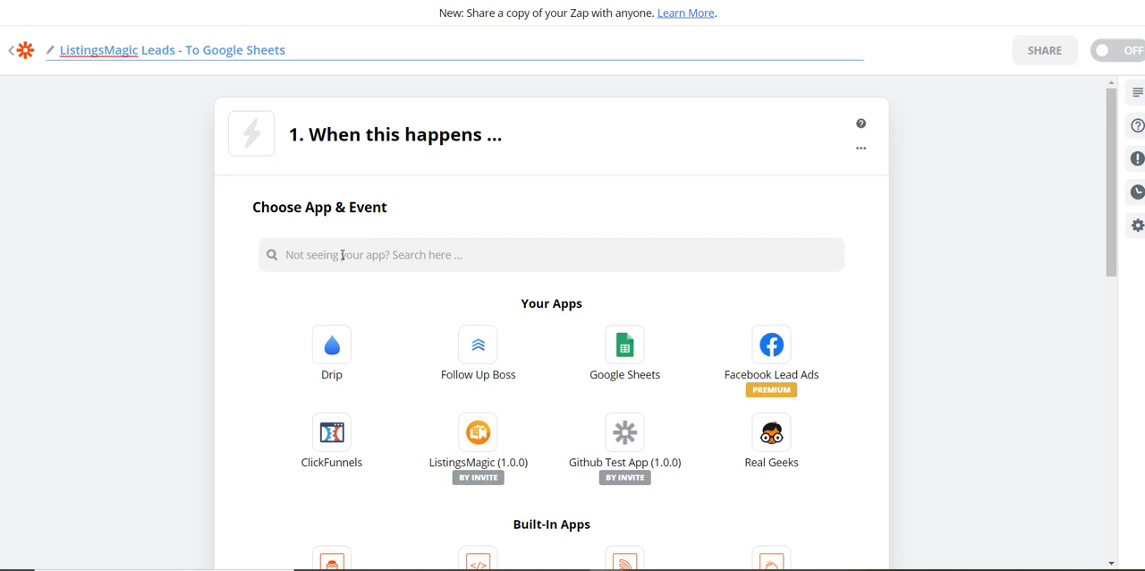
Set the Zap's trigger to Webhooks by Zapier with the Catch Hook event and continue to the request settings.
click(341, 255)
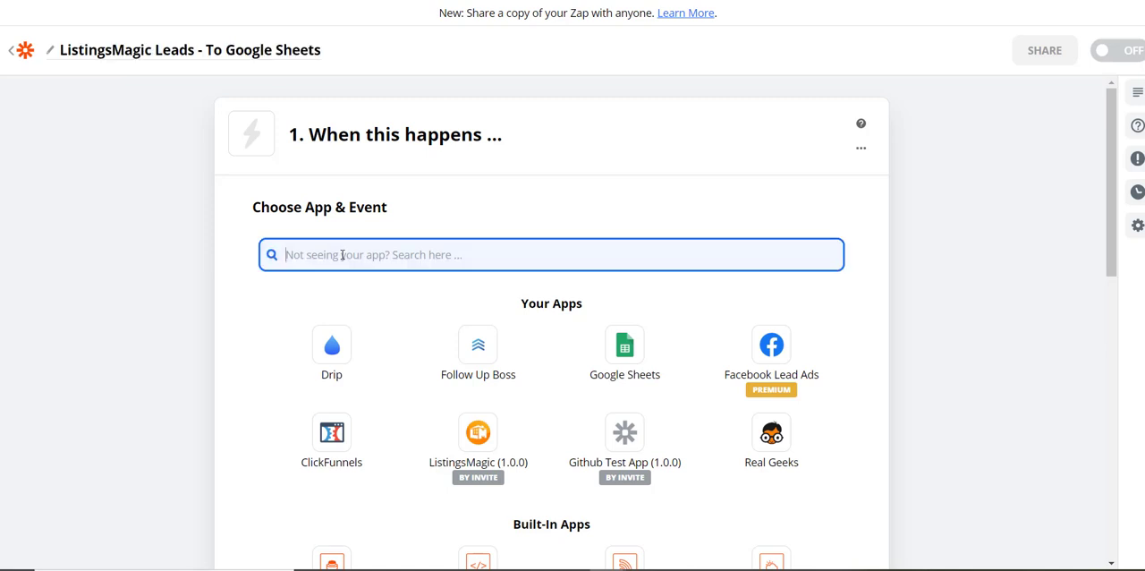
text(web)
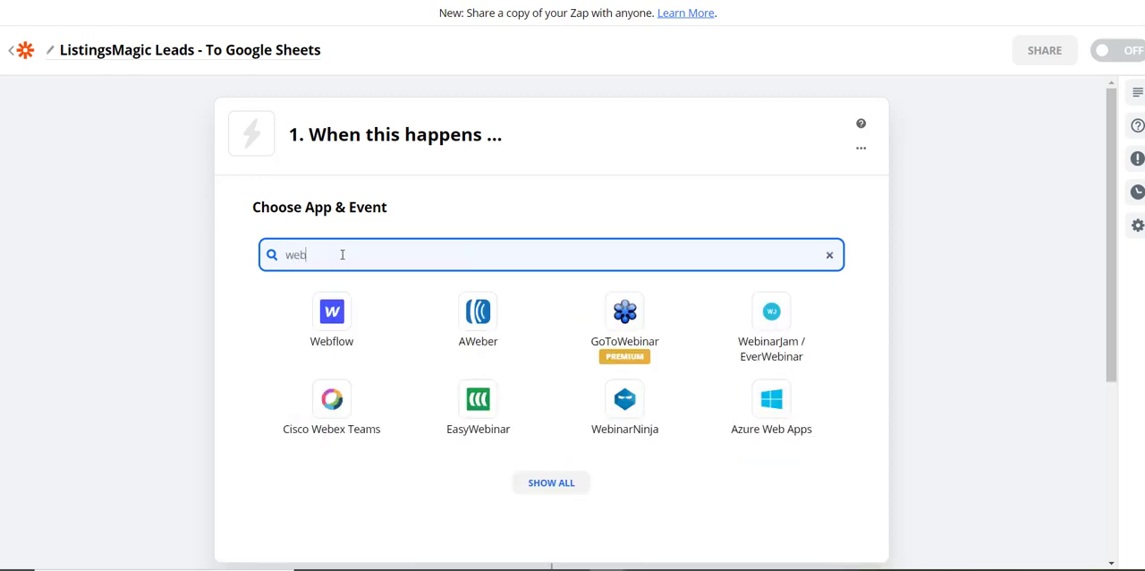
text(hook)
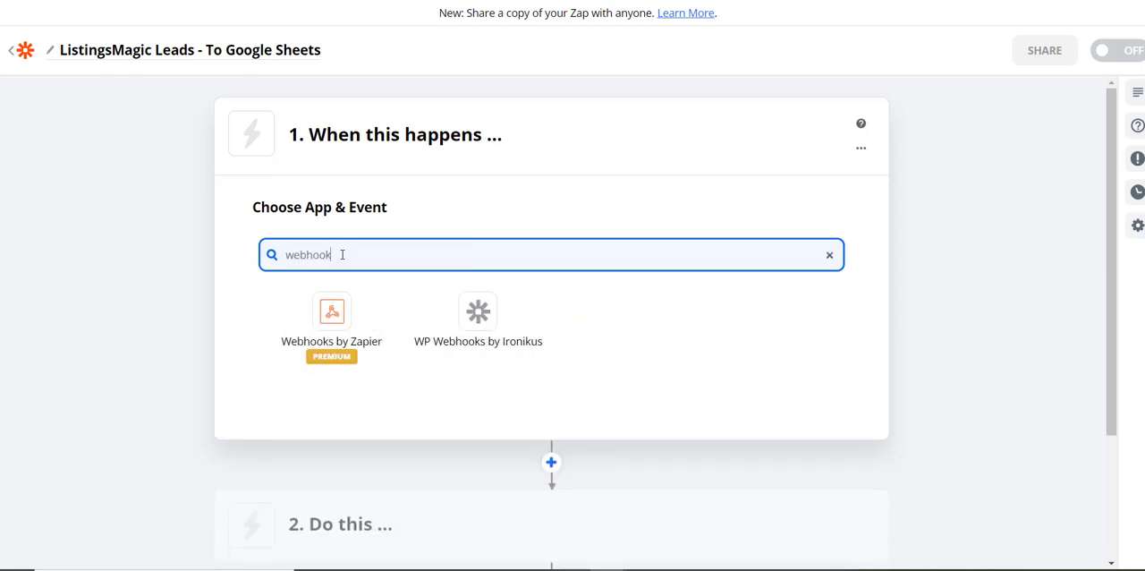
click(332, 319)
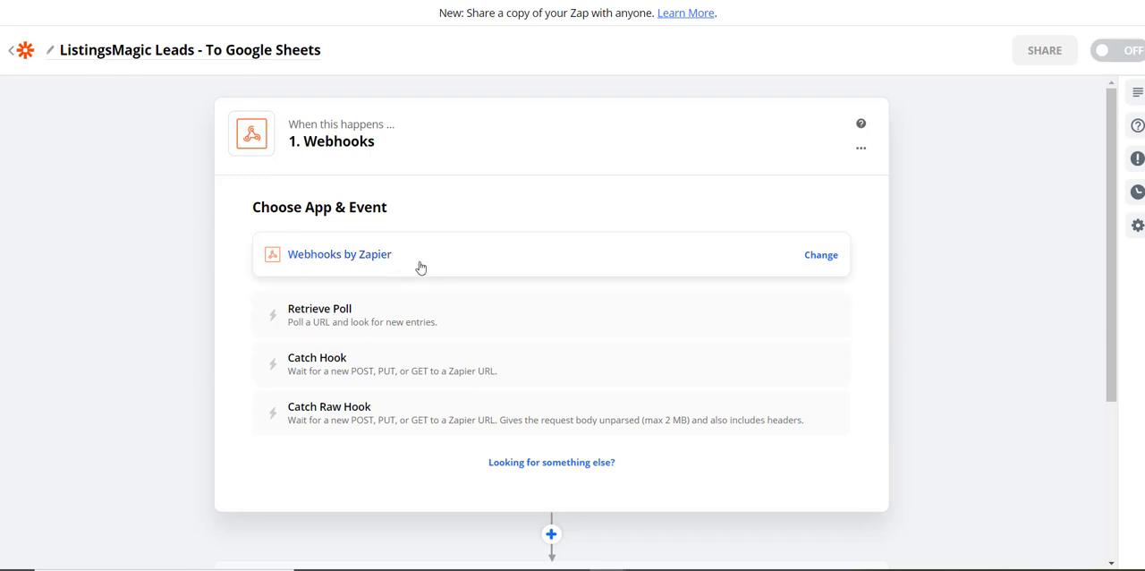
click(334, 360)
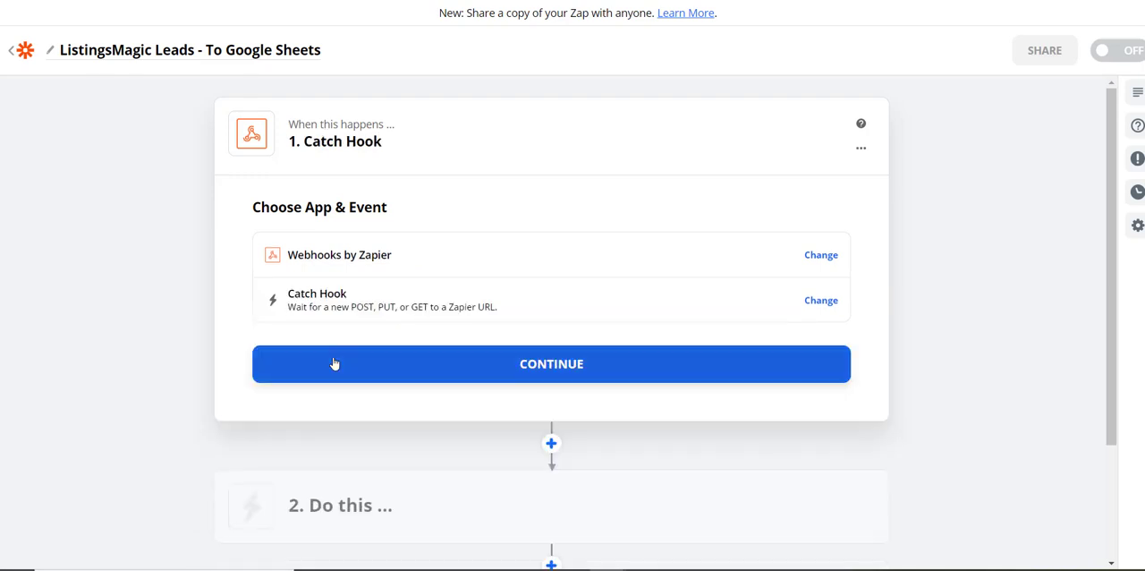
click(540, 365)
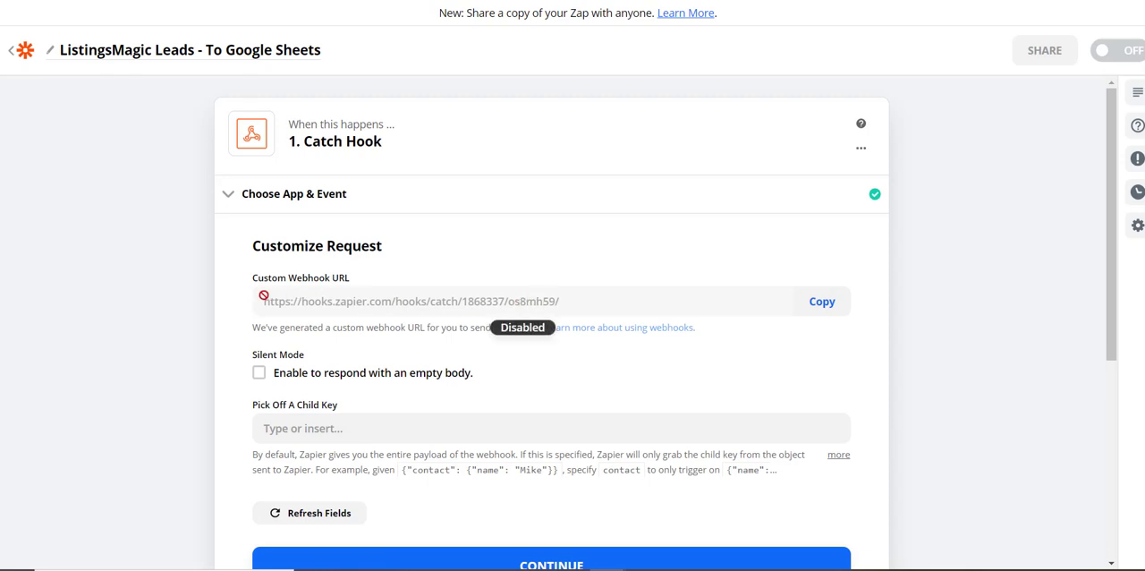
Copy the custom webhook URL, switch to ListingsMagic, and open Zapier Integration from the account information page.
click(825, 304)
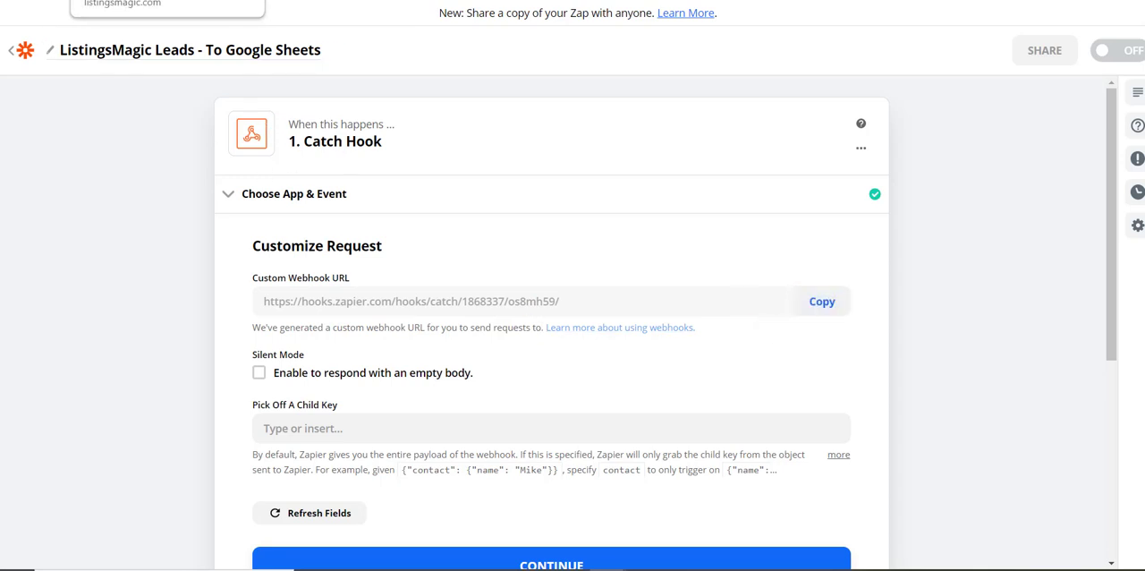
click(125, 0)
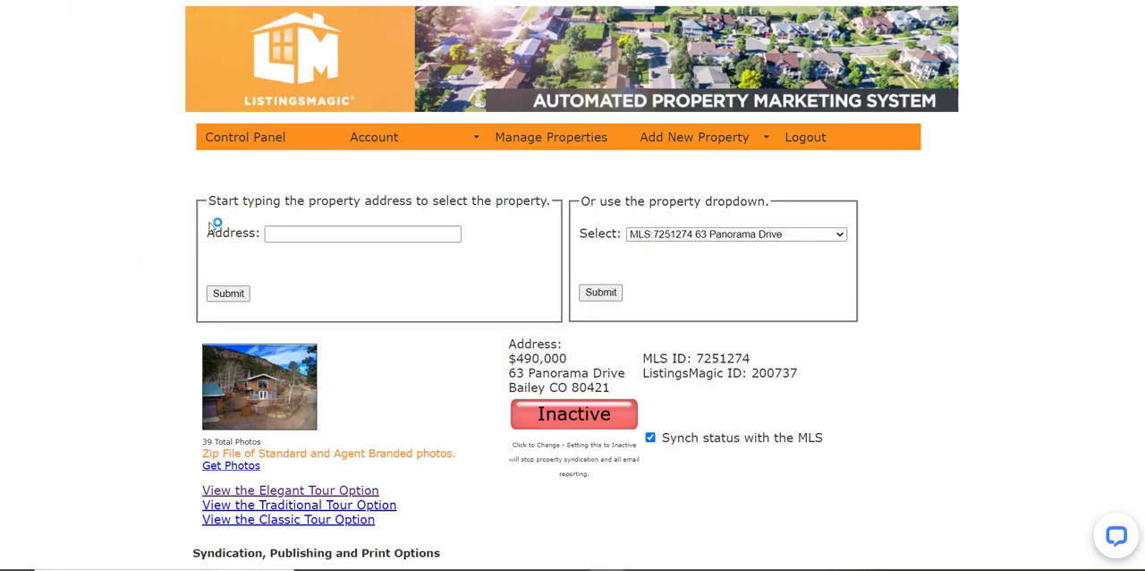
click(383, 132)
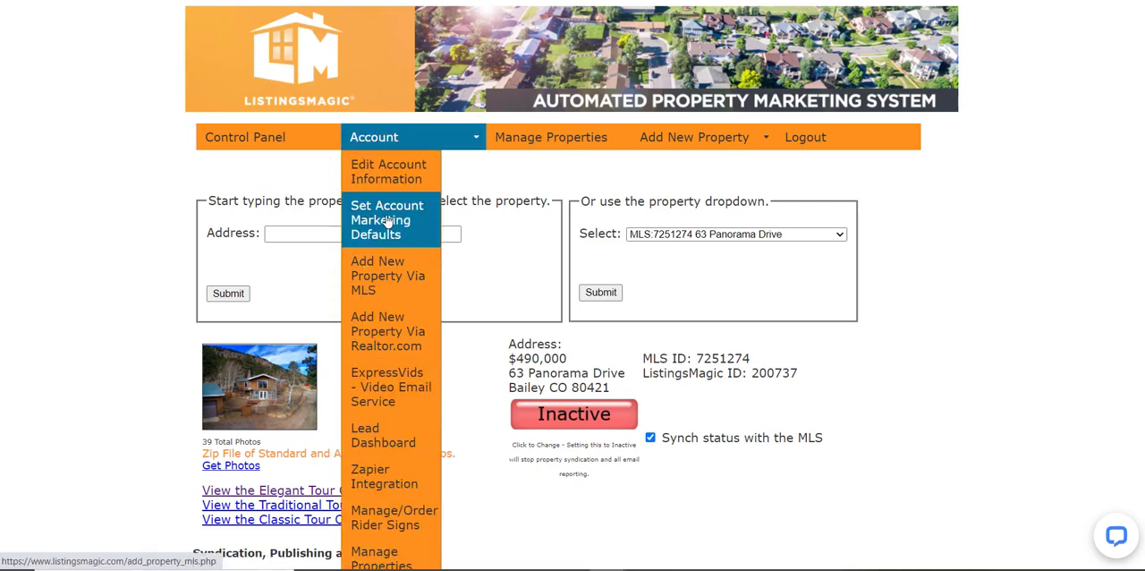
click(392, 174)
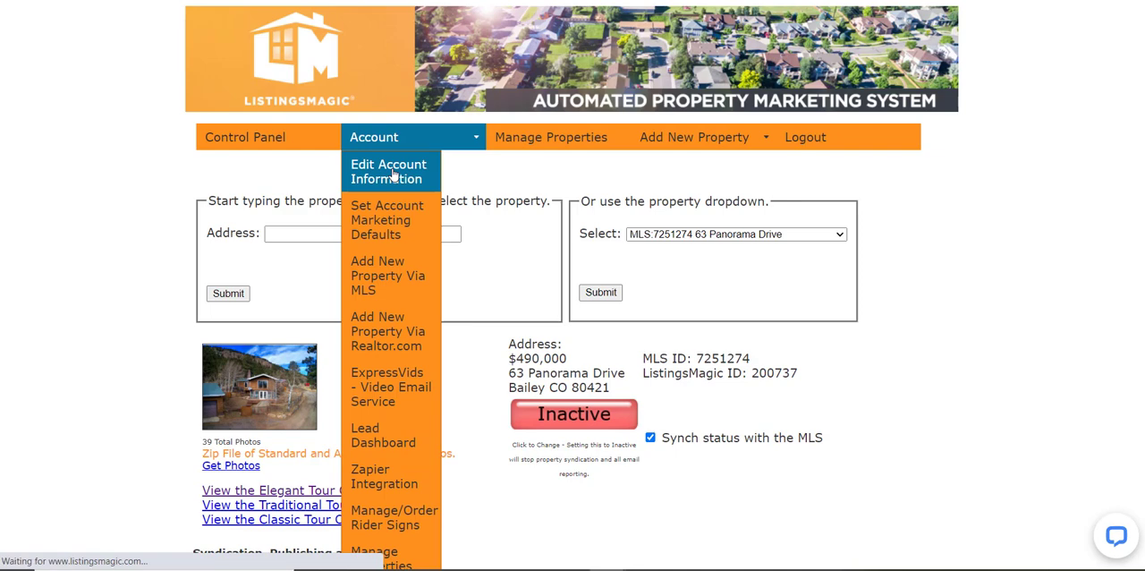
scroll(274, 316, down, 5)
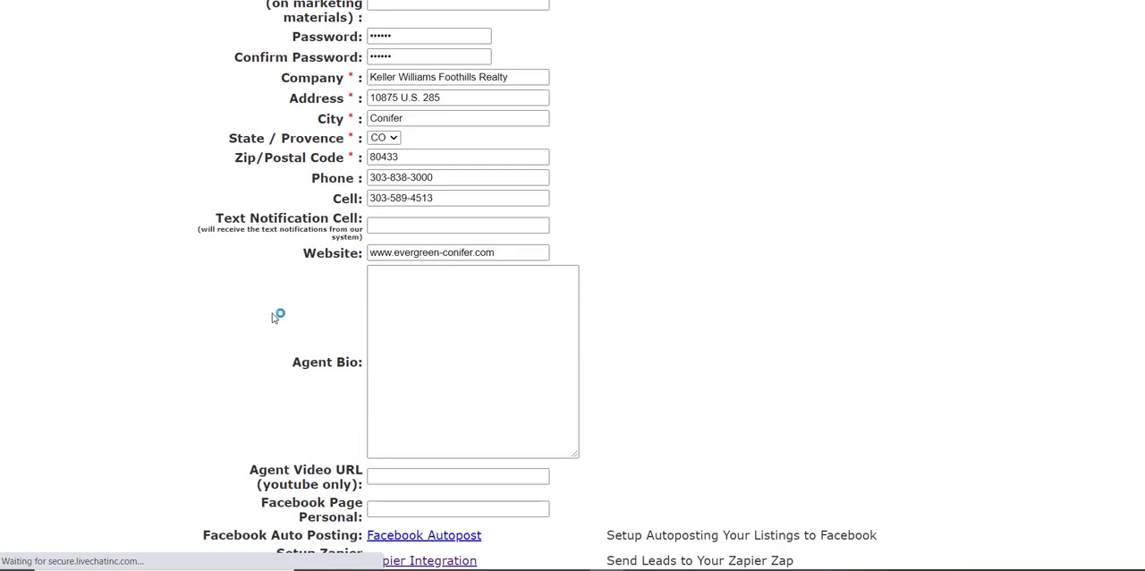
scroll(274, 317, down, 1)
click(400, 411)
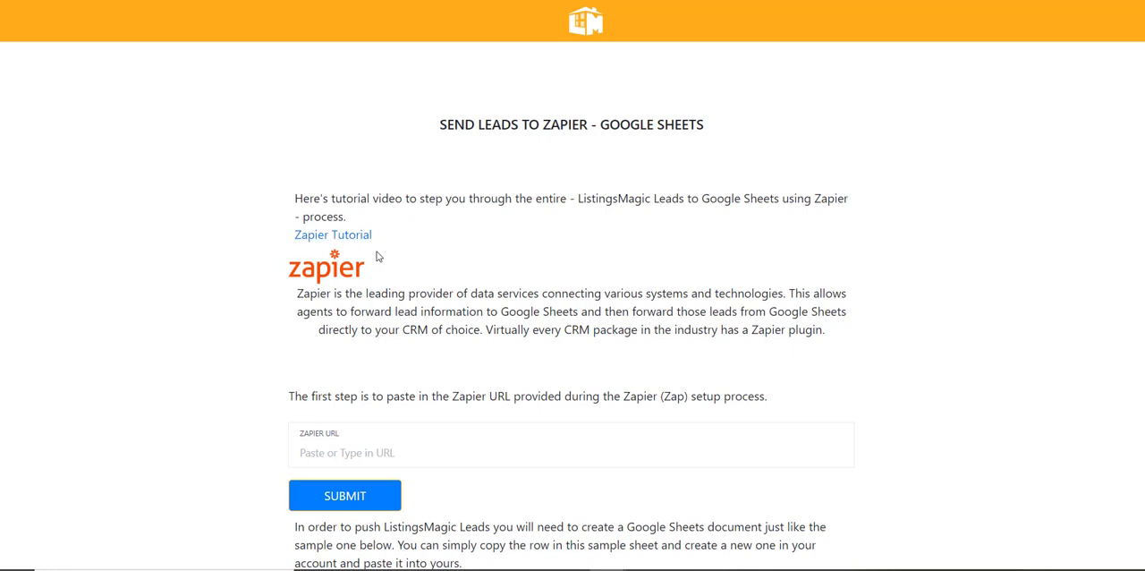
Paste the copied webhook URL as the Zapier URL and submit it.
click(364, 453)
key(ctrl+v)
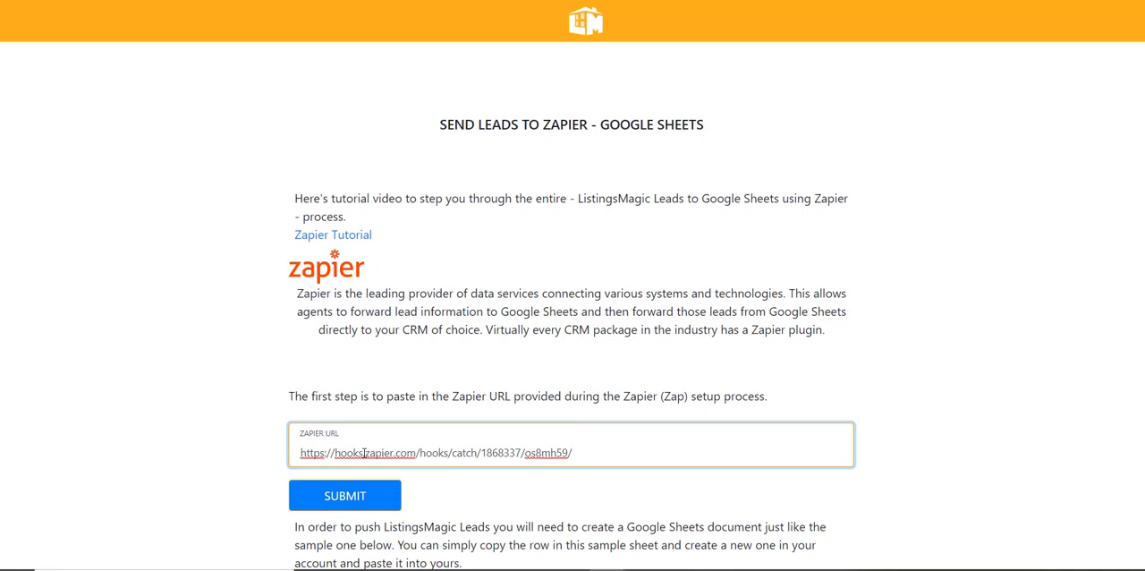
click(353, 501)
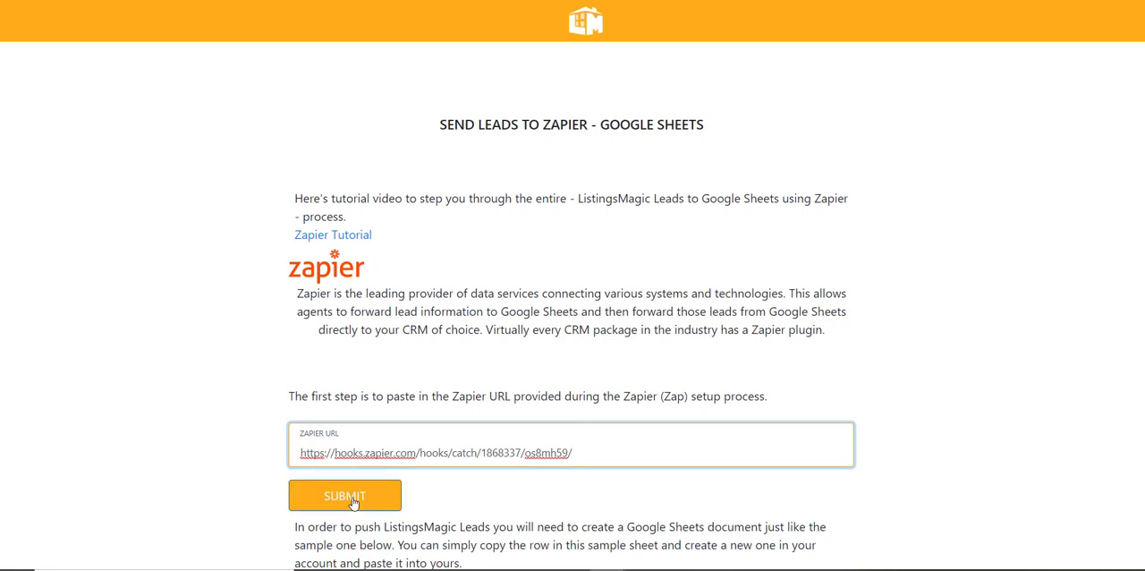
click(354, 499)
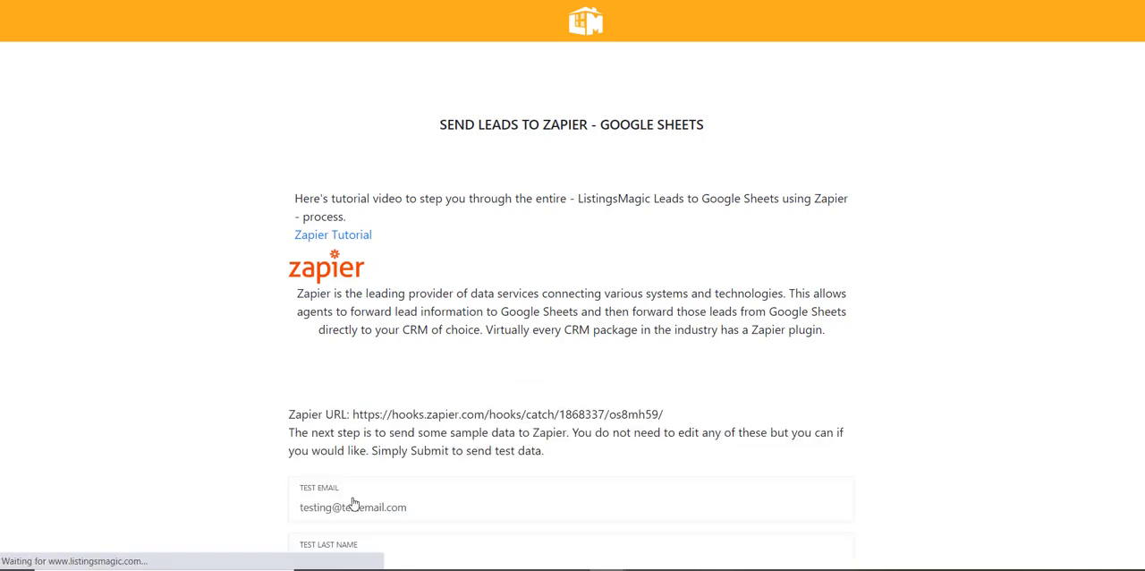
Submit the prefilled sample lead data to Zapier.
scroll(527, 294, down, 4)
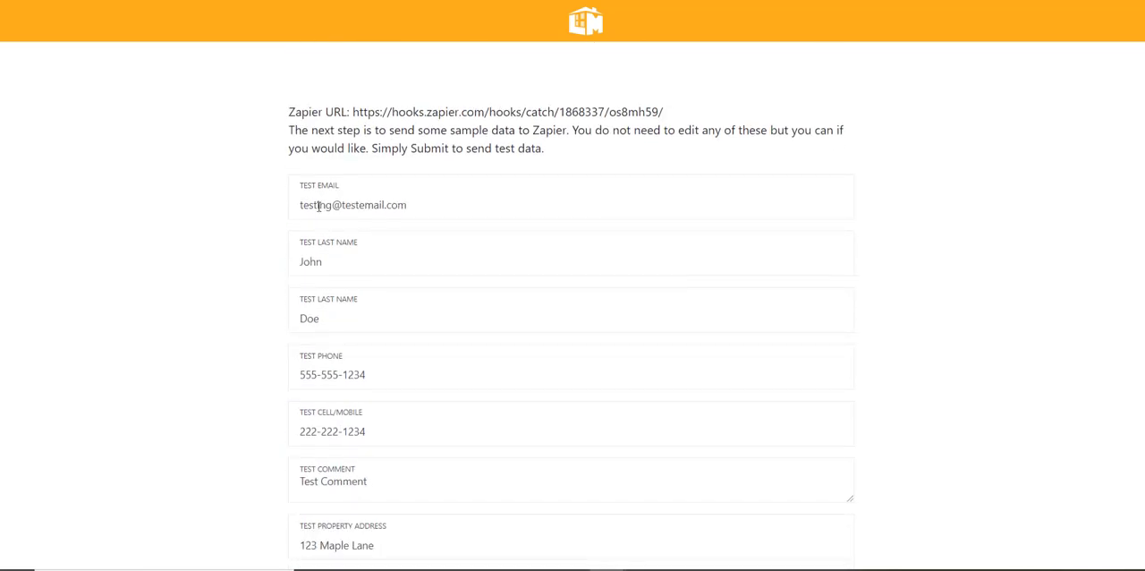
scroll(294, 236, down, 1)
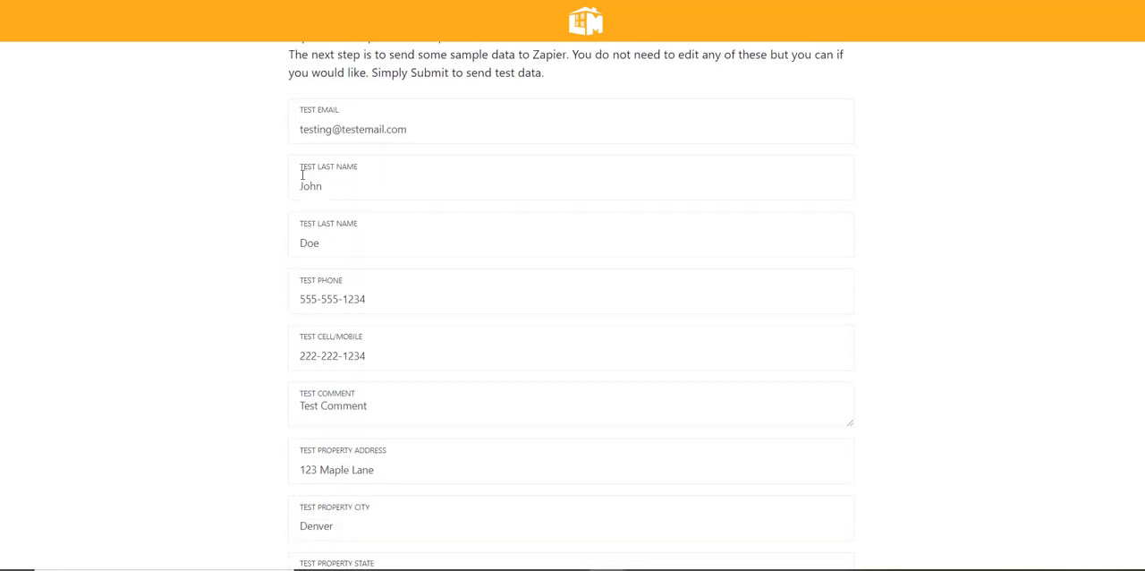
scroll(302, 159, down, 2)
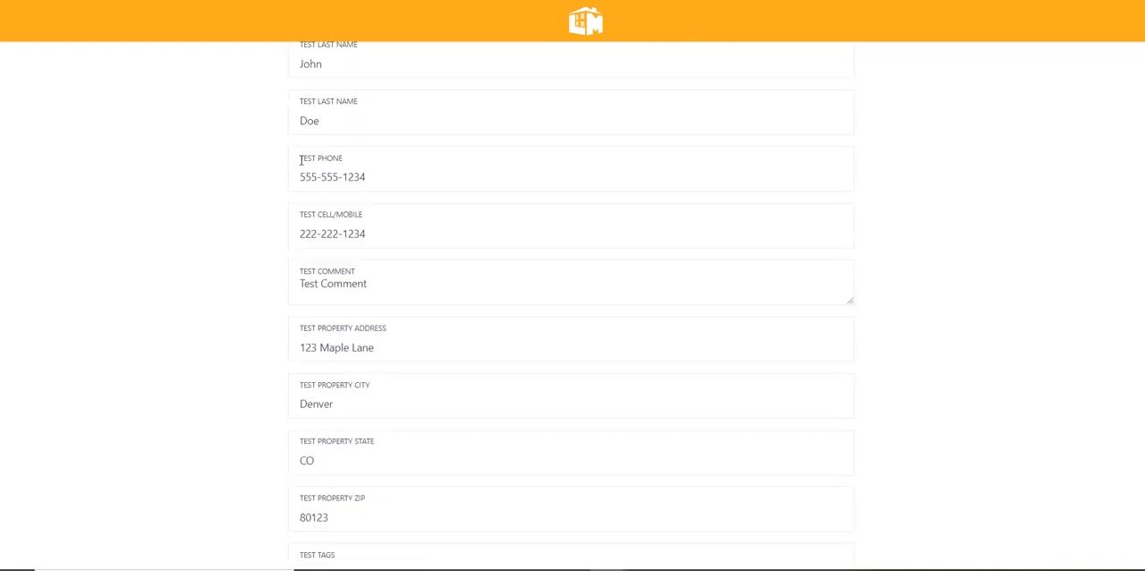
click(380, 202)
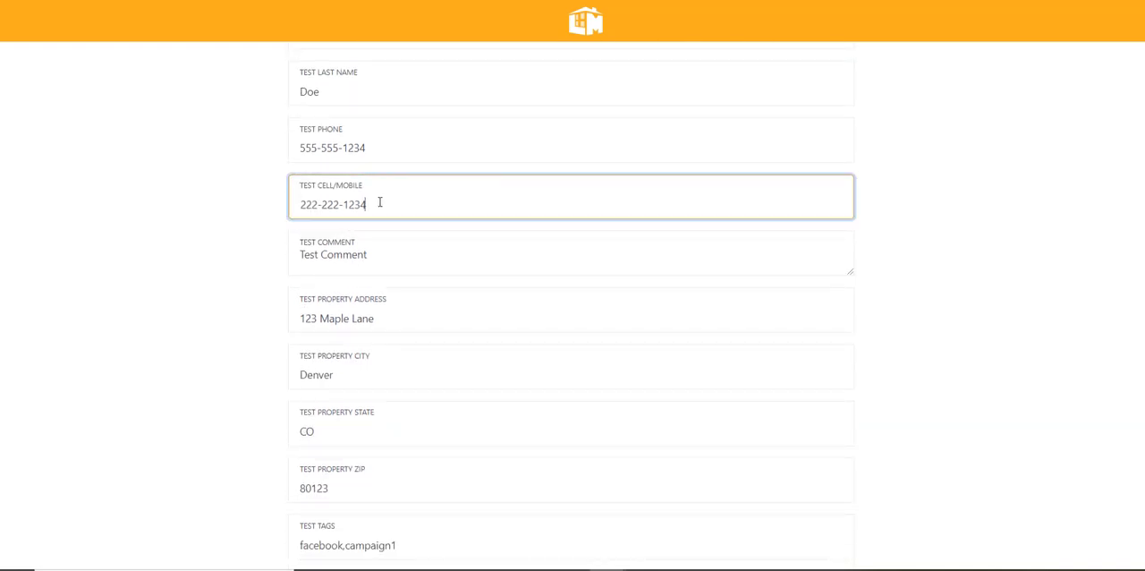
click(204, 244)
scroll(200, 250, down, 5)
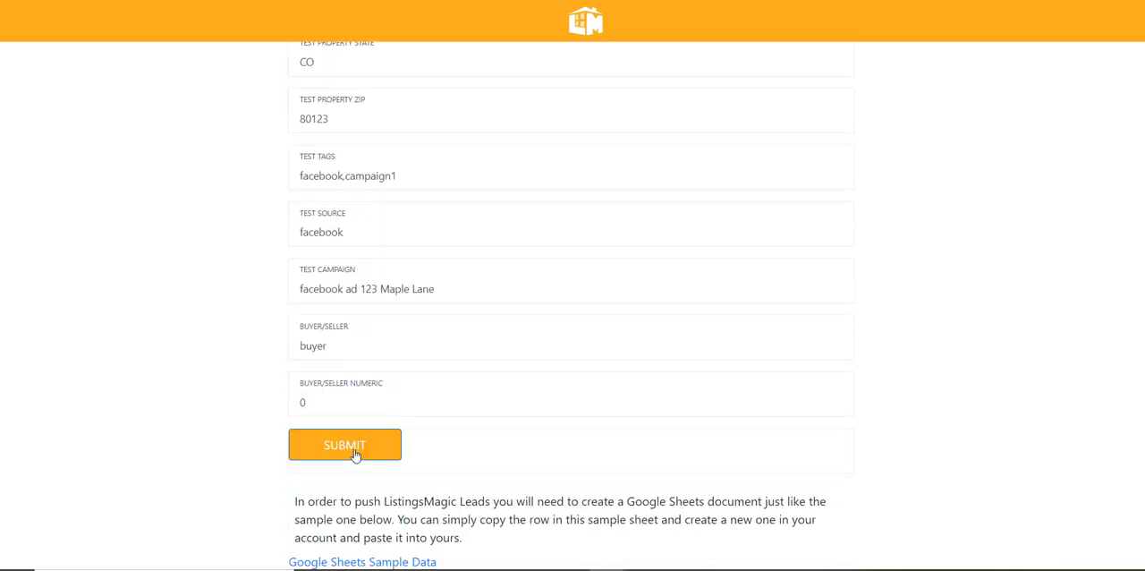
click(354, 449)
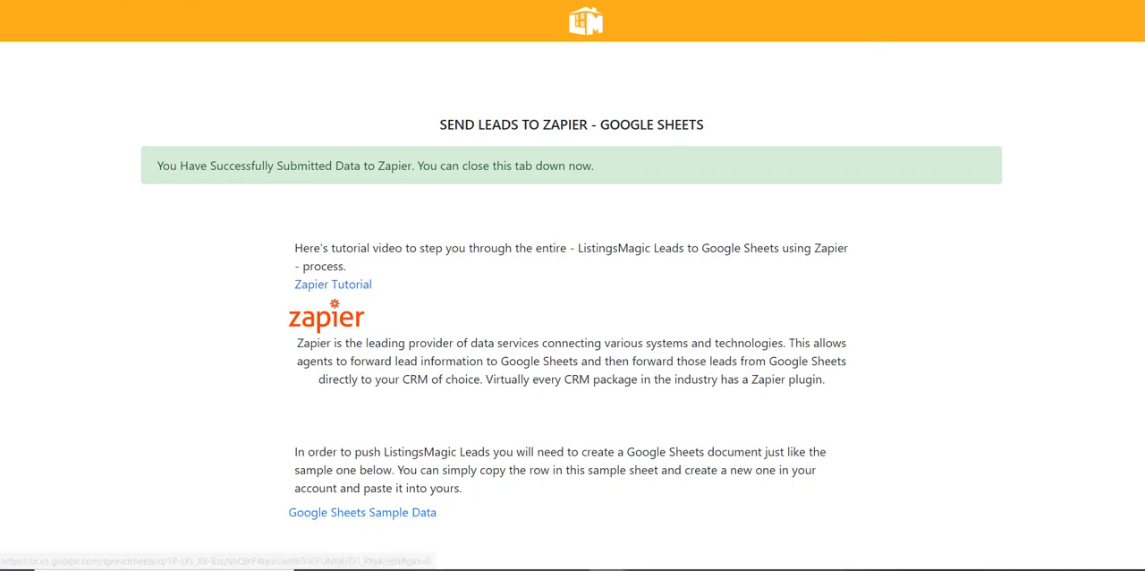
Switch to the ListingsMagic Google Sheets Template and copy its header row 1.
click(895, 0)
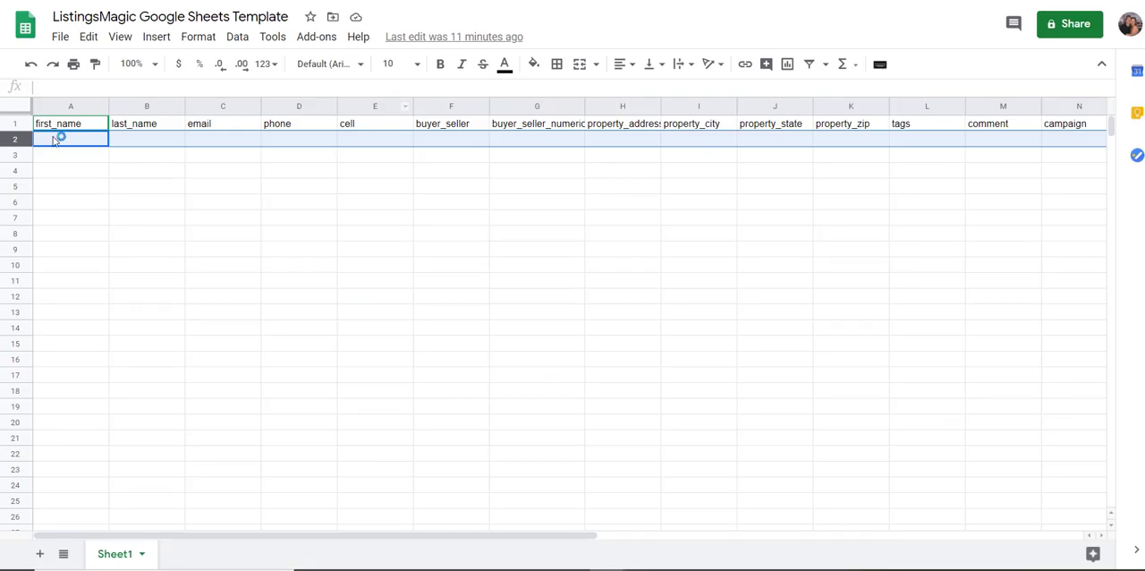
key(ctrl+v)
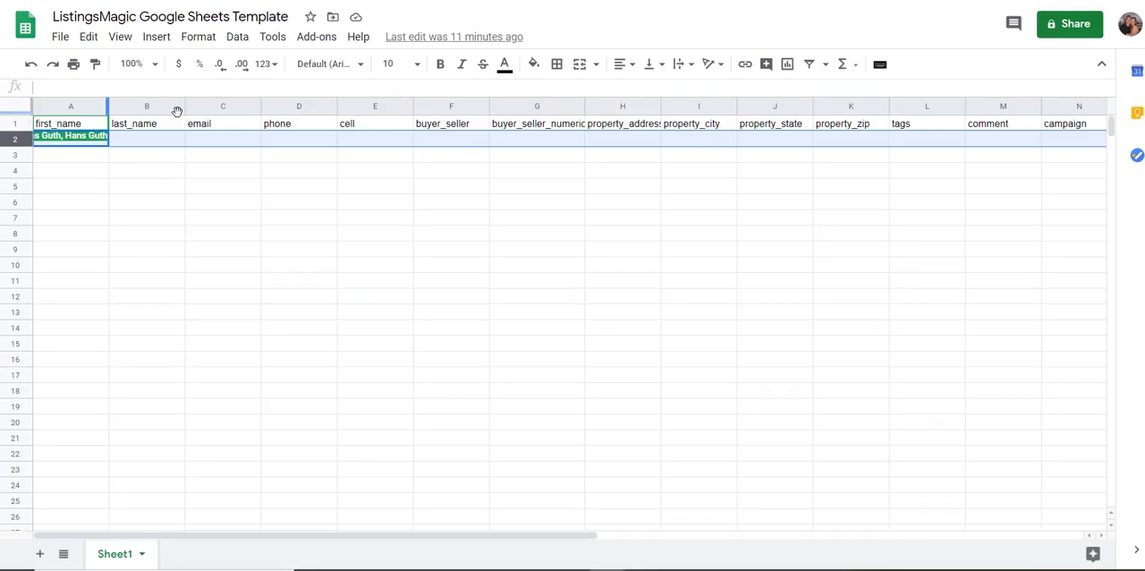
click(15, 123)
right_click(15, 121)
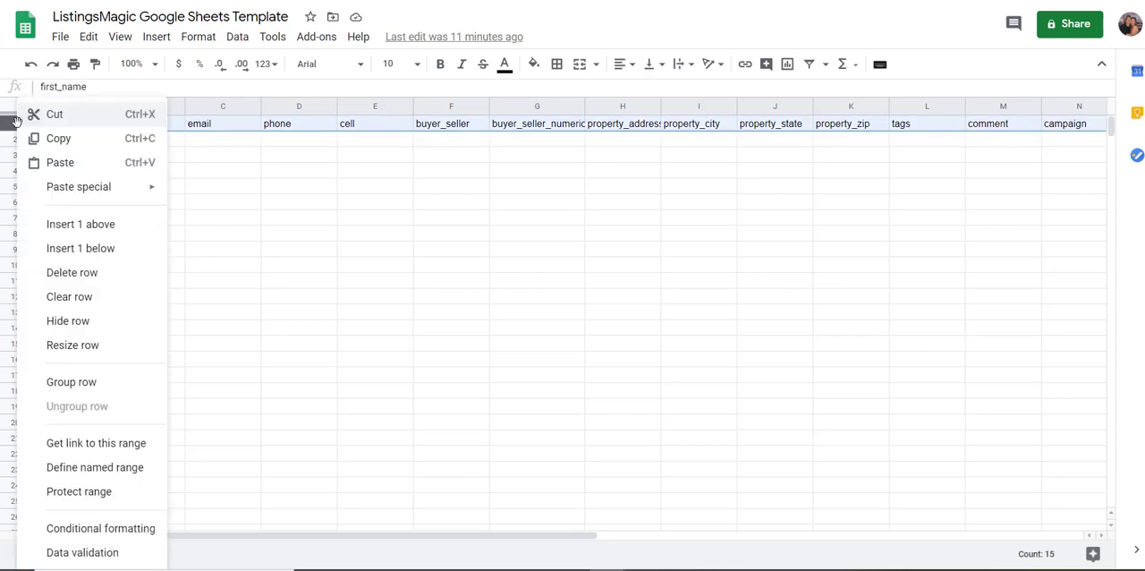
click(36, 138)
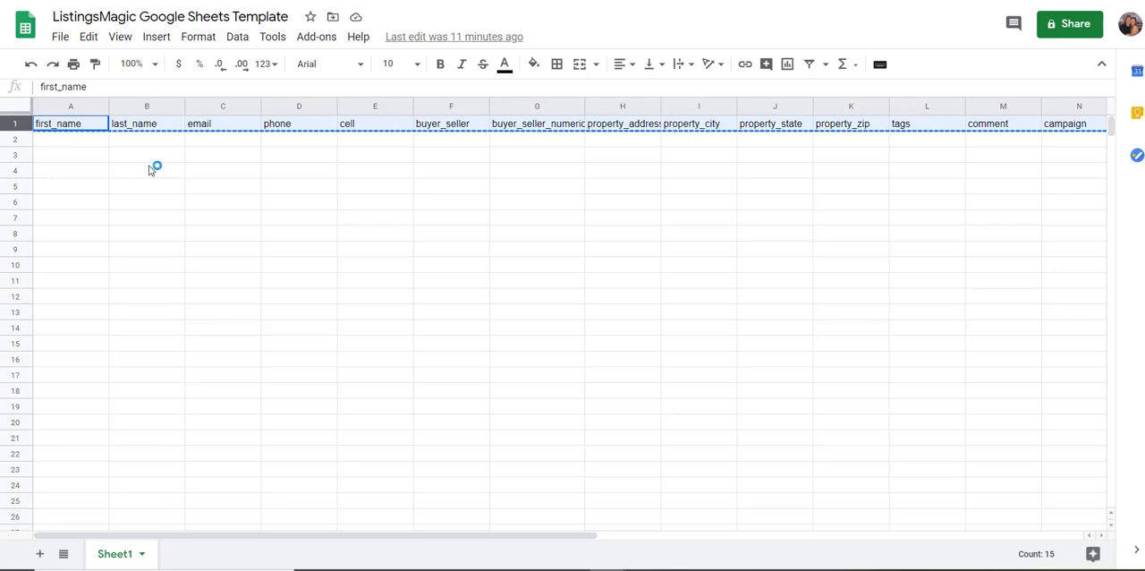
Create a new blank spreadsheet and paste the copied header row into row 1.
click(61, 39)
mouse_move(90, 101)
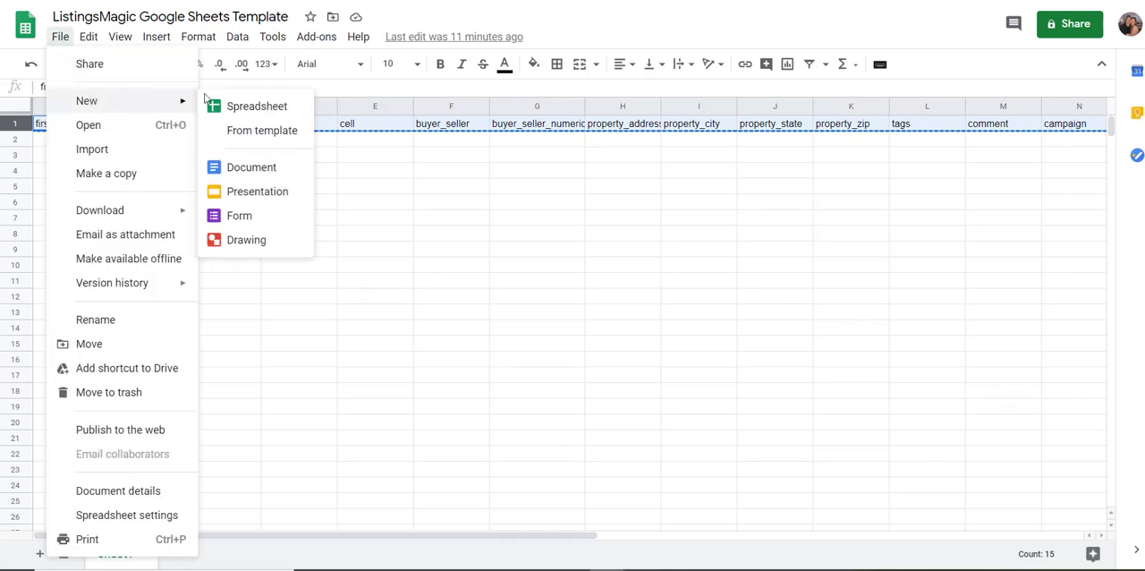
click(249, 109)
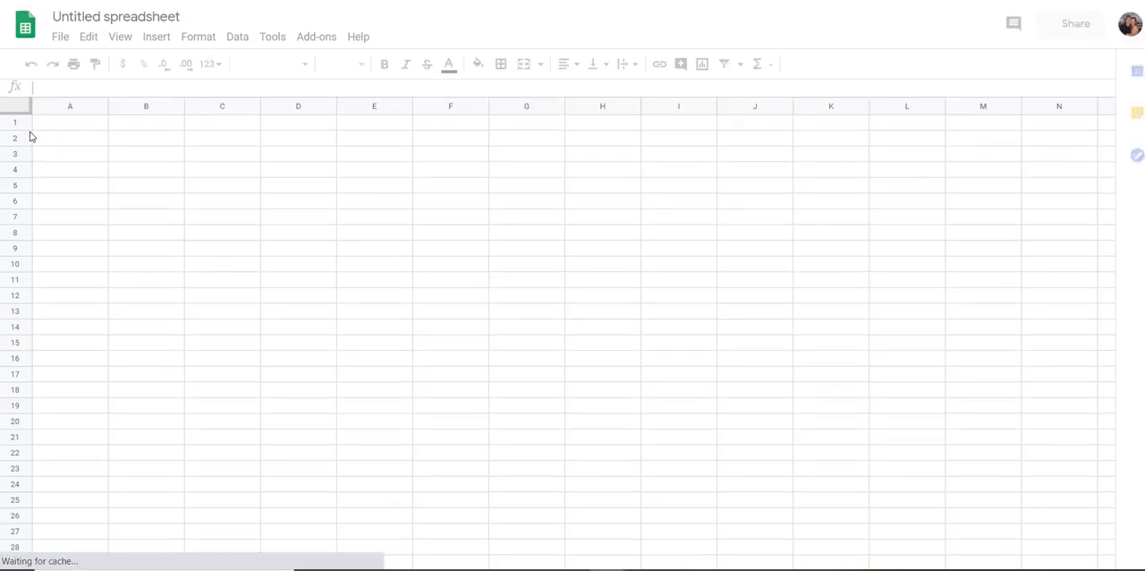
click(22, 125)
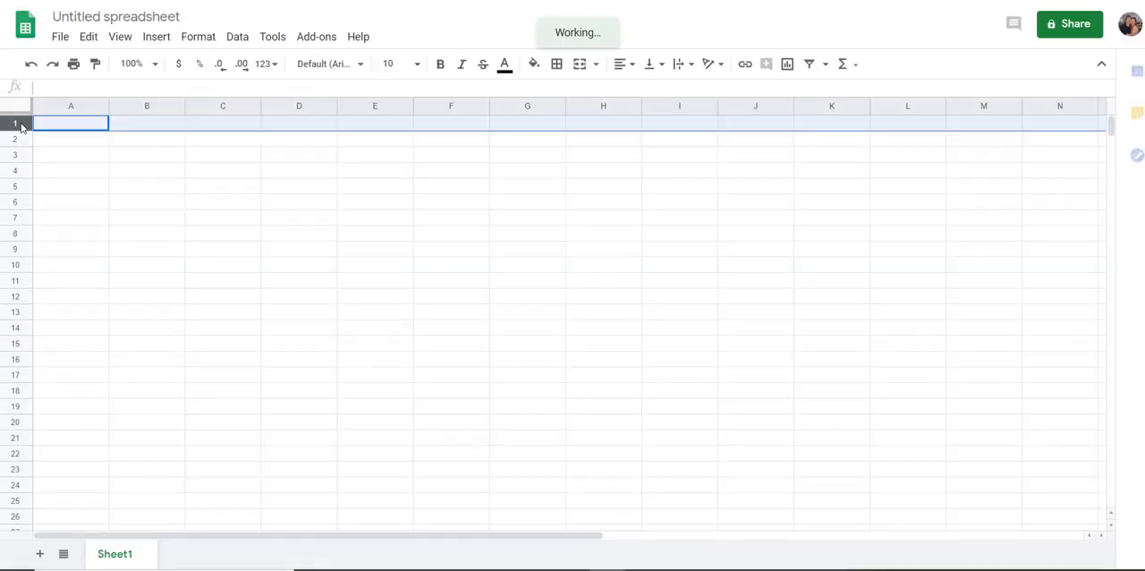
key(ctrl+v)
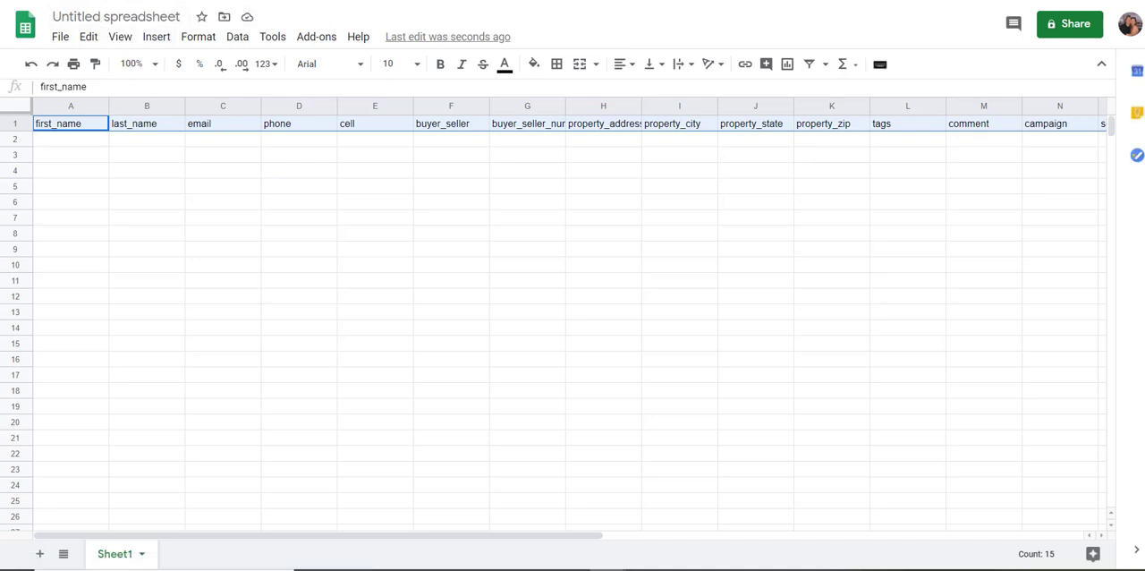
Switch back to the ListingsMagic Leads - To Google Sheets Zap in Zapier.
click(845, 1)
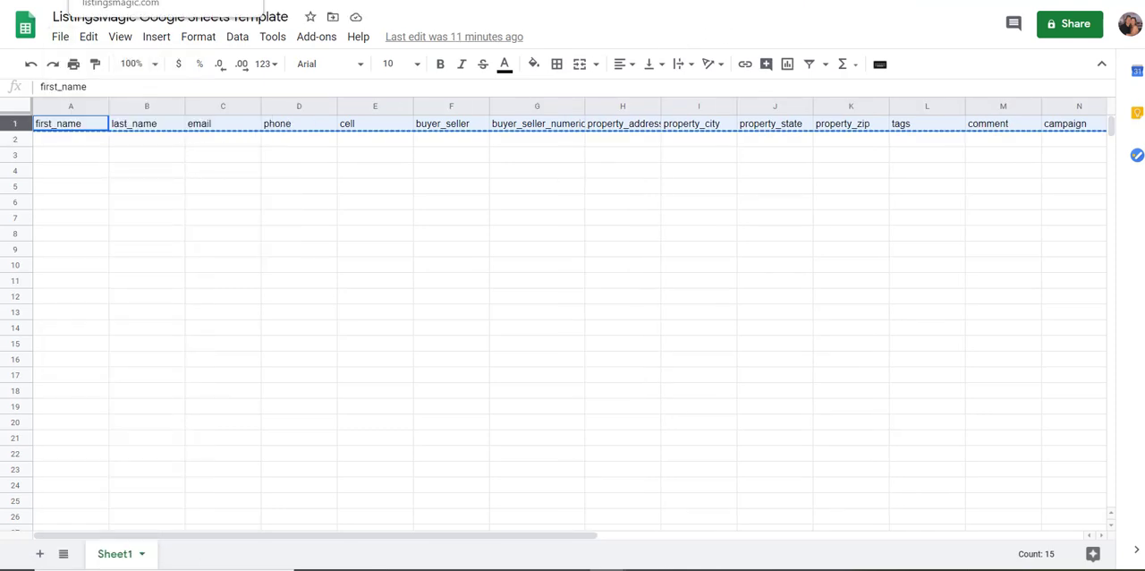
click(125, 1)
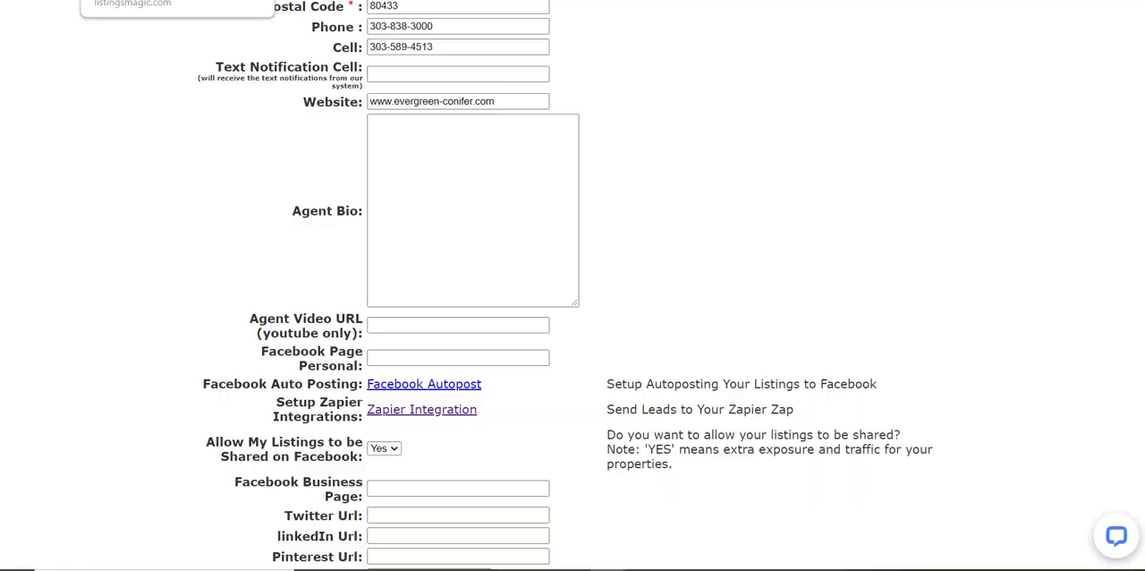
click(179, 1)
click(154, 0)
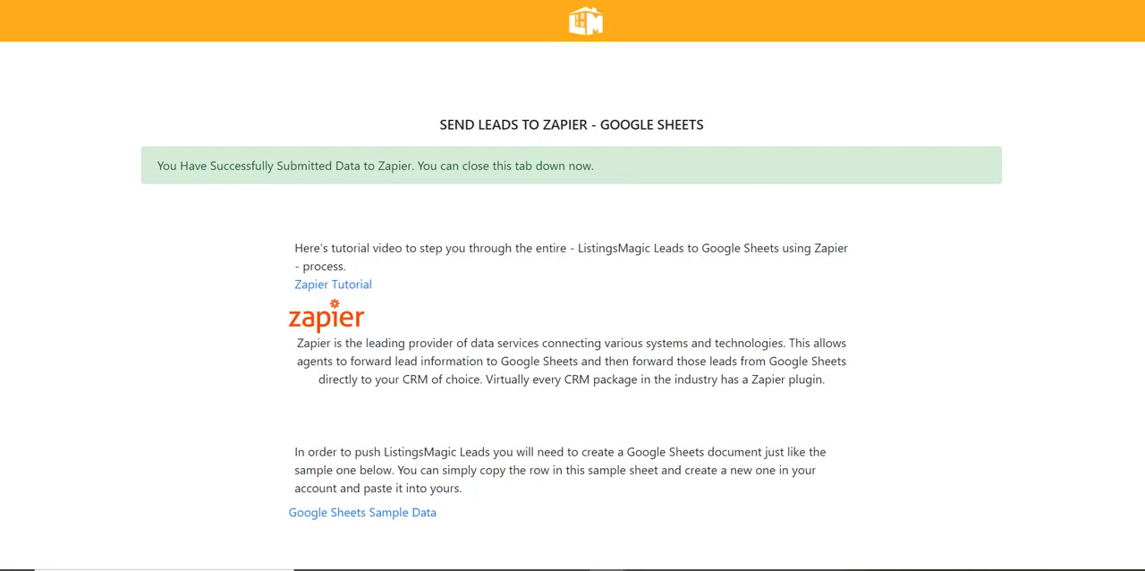
click(904, 0)
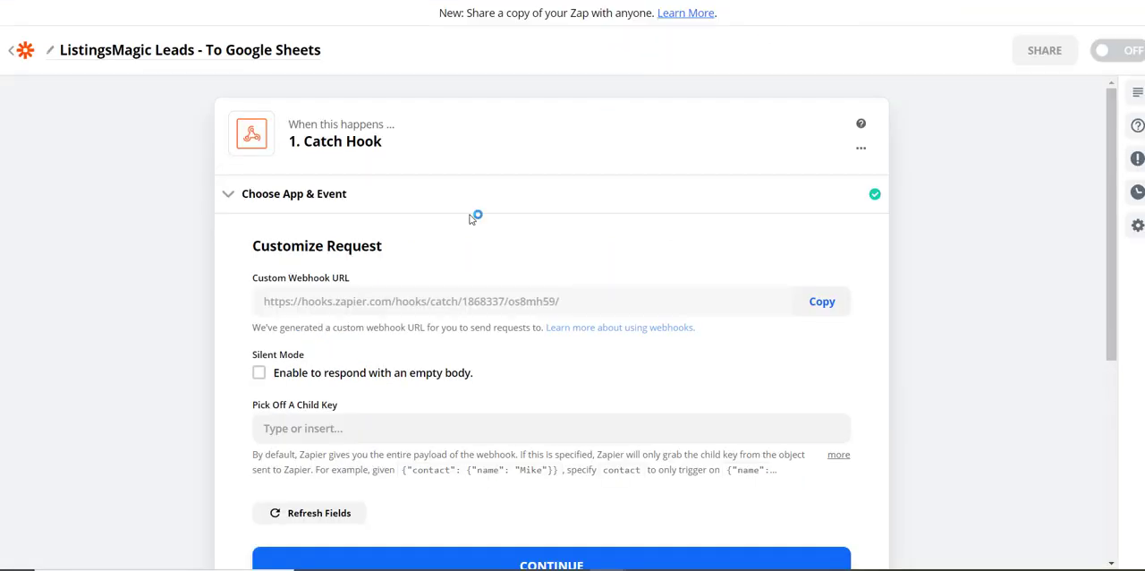
Keep the default webhook request settings, test the Catch Hook trigger and continue with Request A.
scroll(387, 392, down, 2)
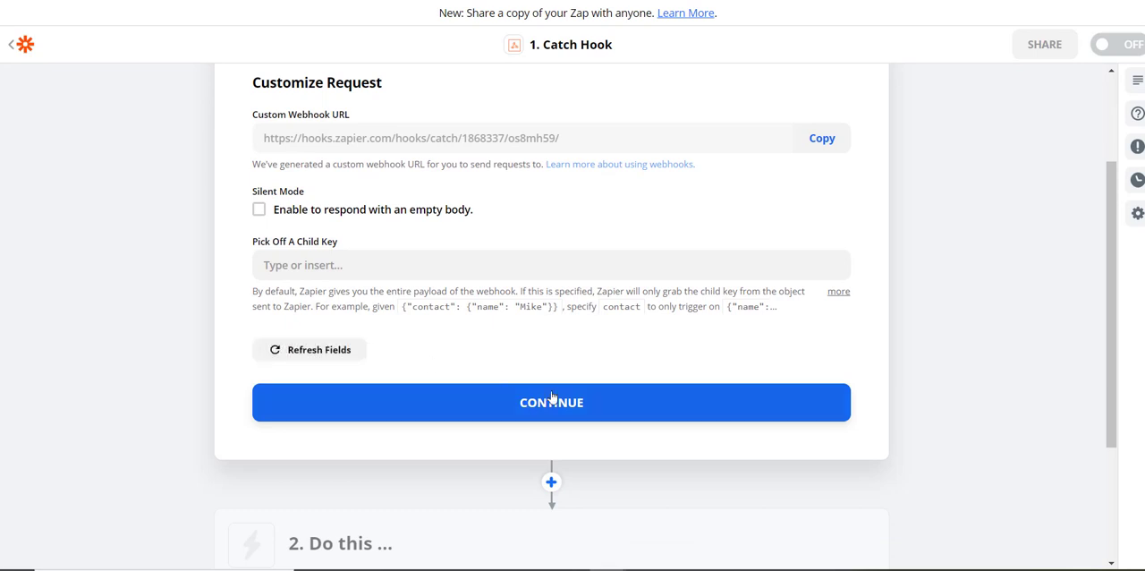
click(557, 403)
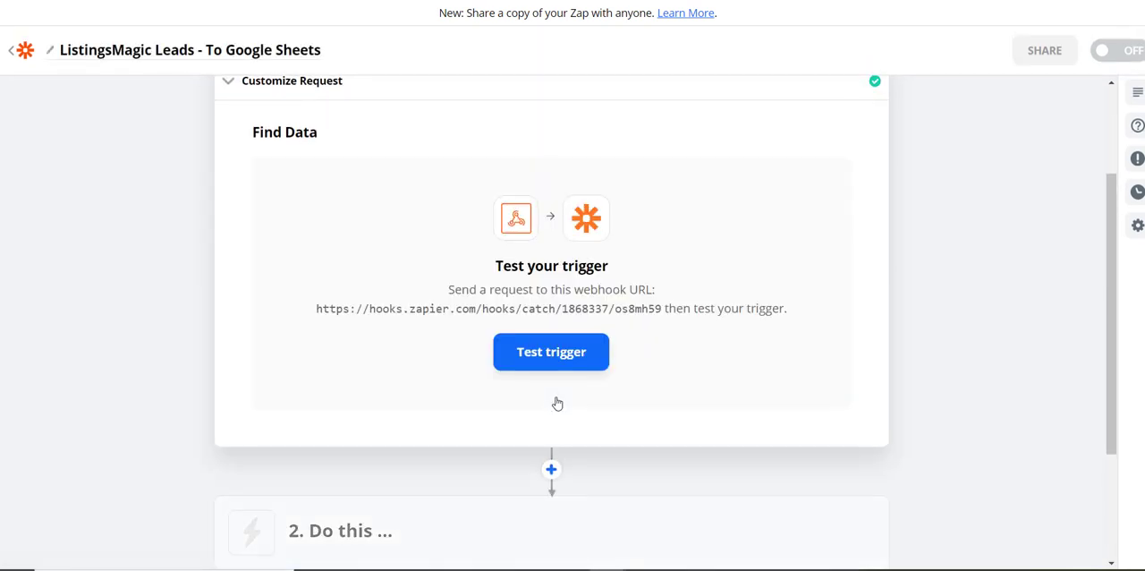
click(551, 354)
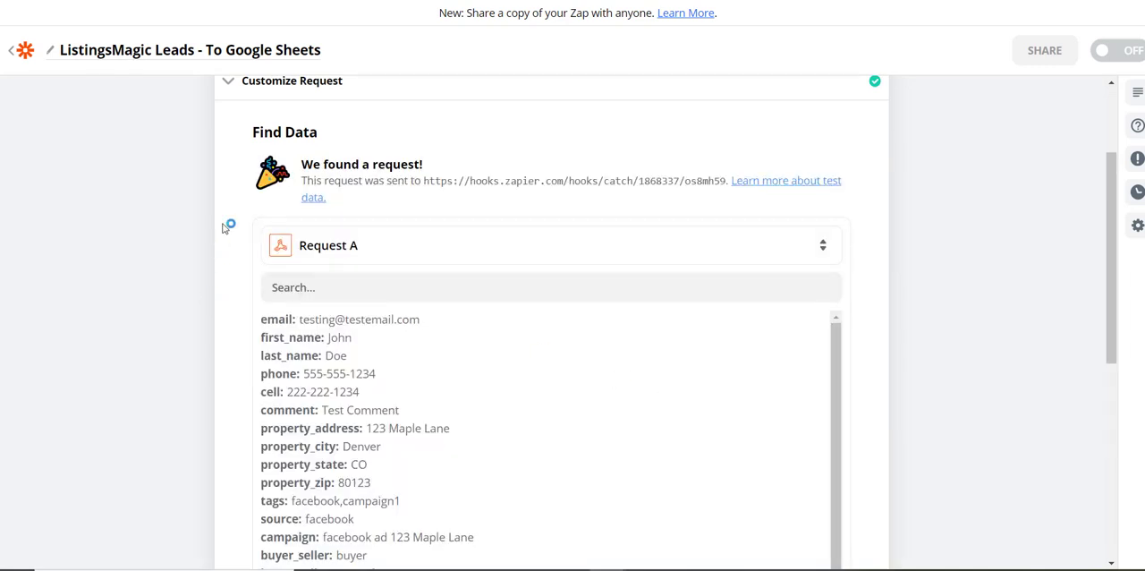
scroll(224, 226, down, 2)
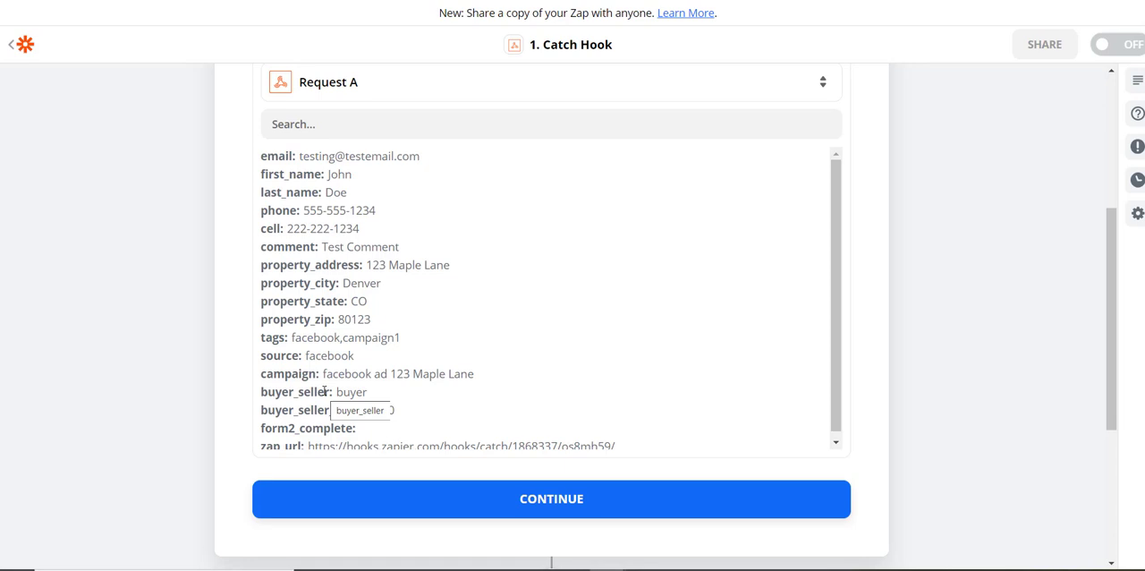
click(545, 501)
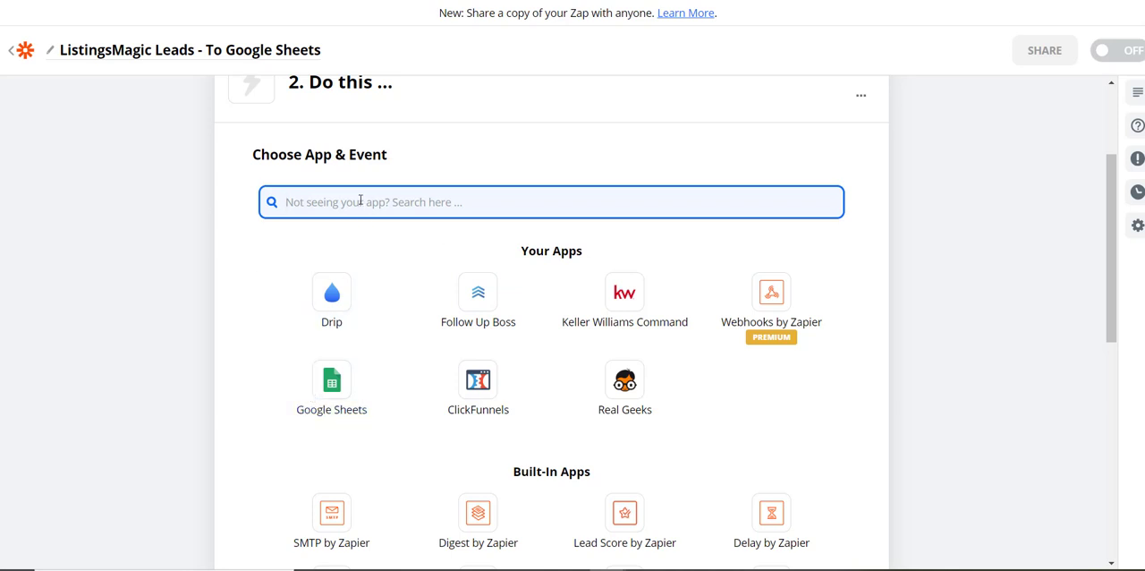
Search for google and set the Zap's second step to Google Sheets with the Create Spreadsheet Row event.
text(google)
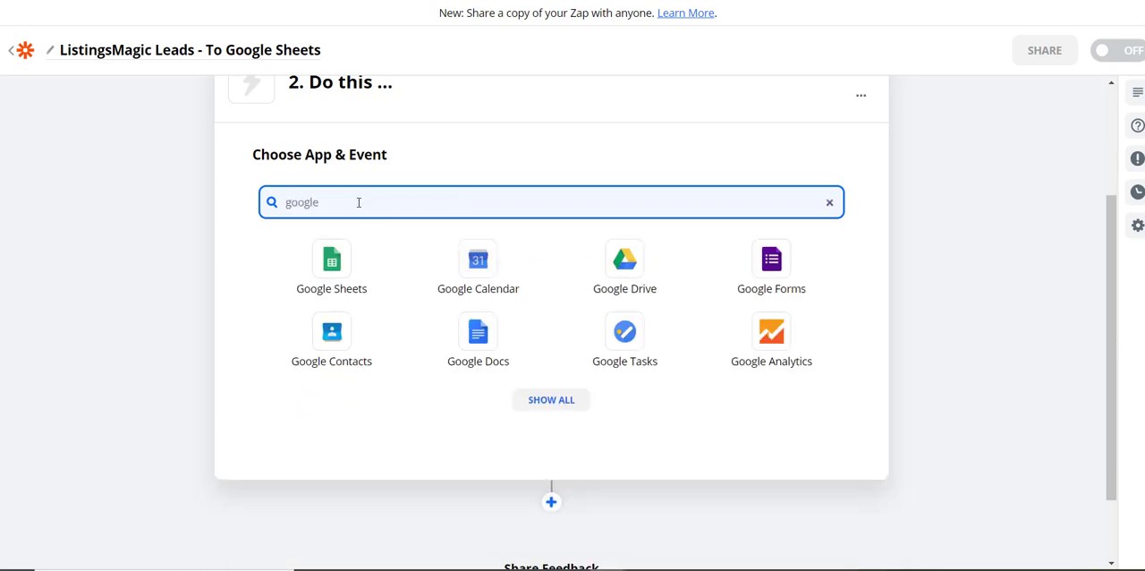
click(332, 262)
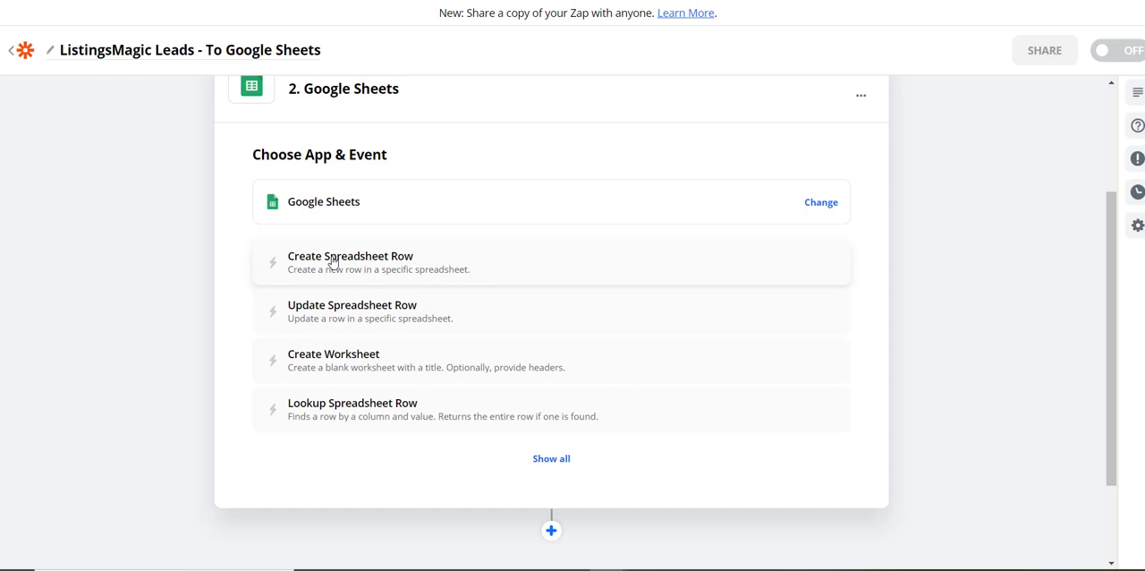
click(331, 259)
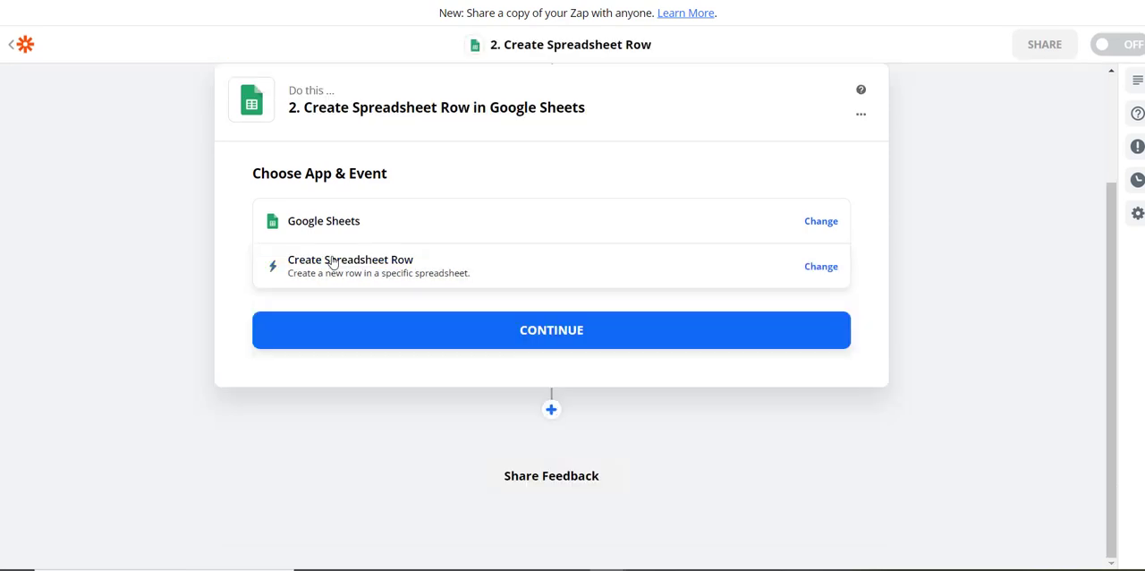
click(590, 333)
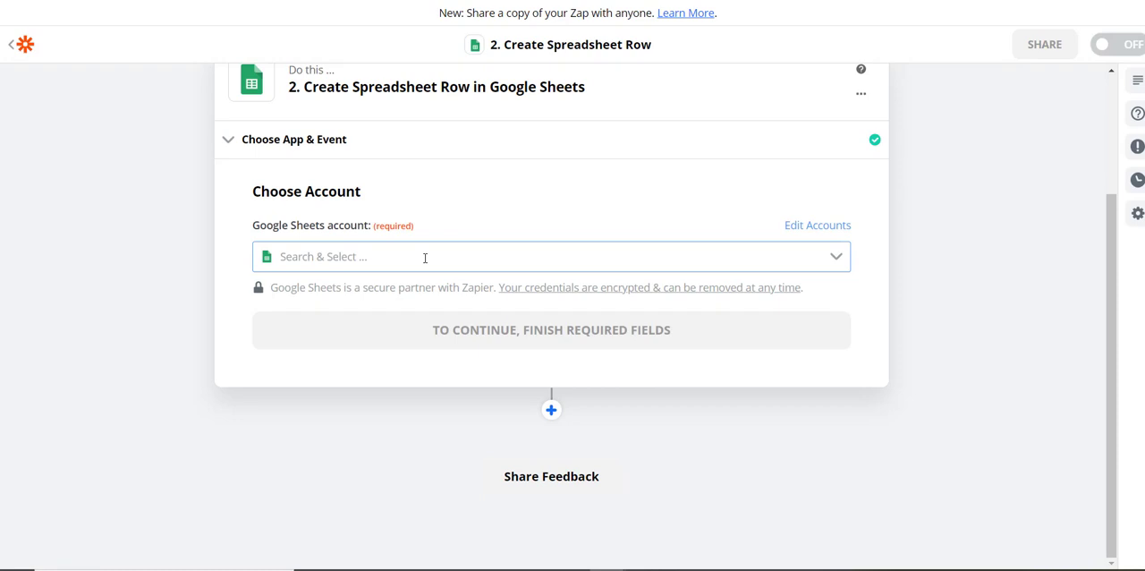
Choose the first listed Google Sheets account for the action and continue to the row settings.
click(425, 258)
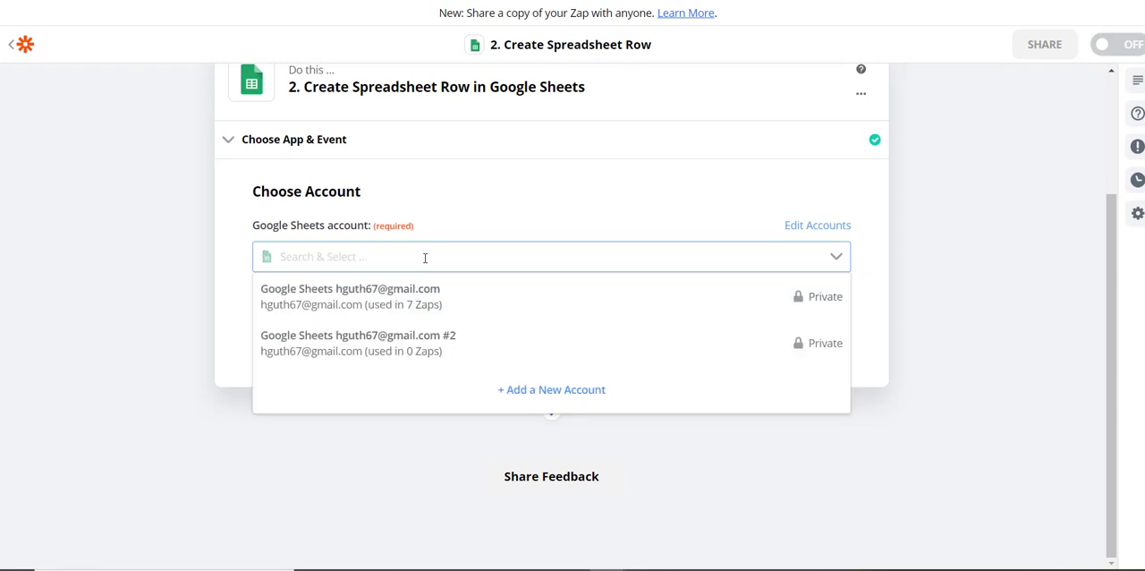
click(414, 300)
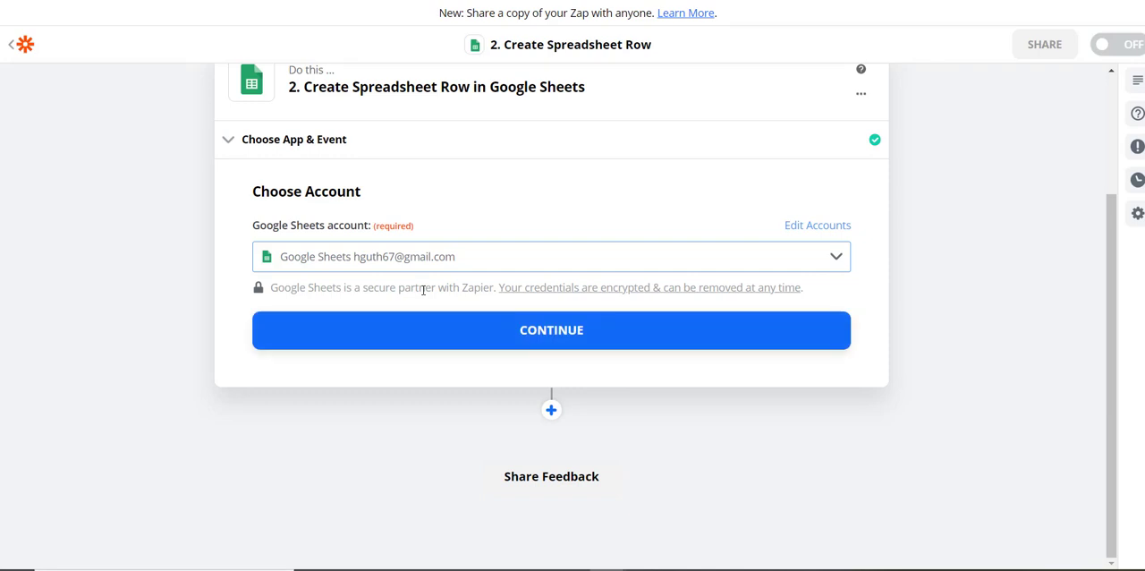
click(550, 331)
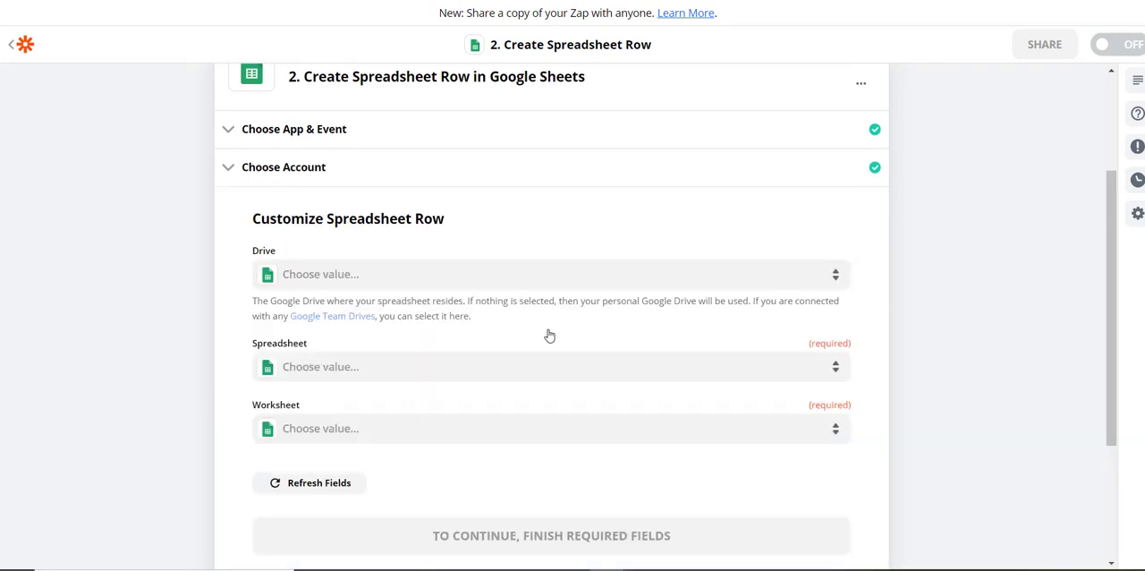
Set the new row's destination to Sheet1 of the ListingsMagic Google Sheets Template in My Google Drive.
click(310, 274)
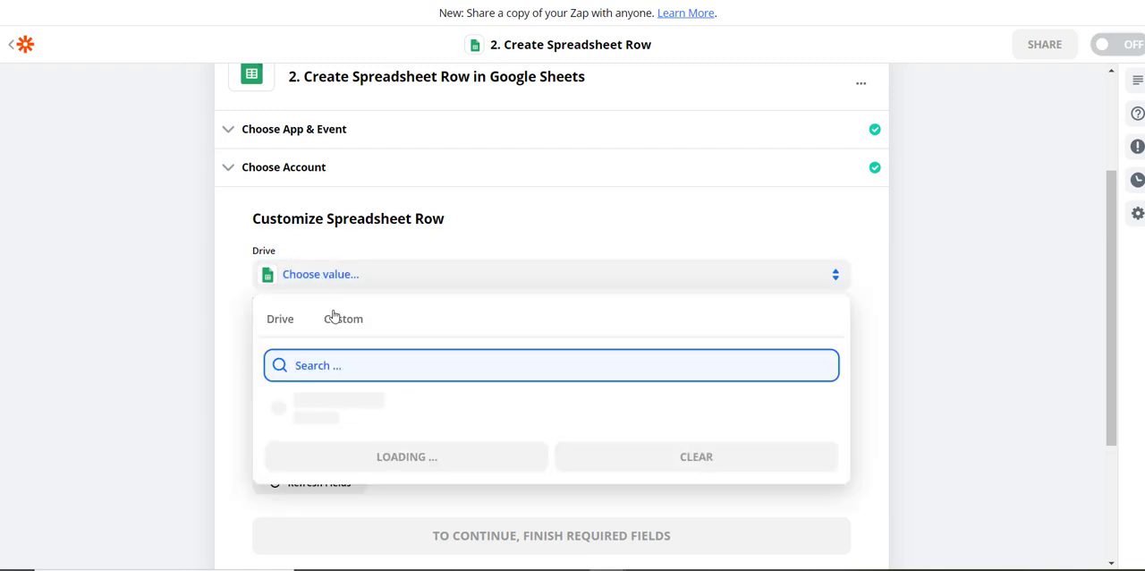
click(327, 399)
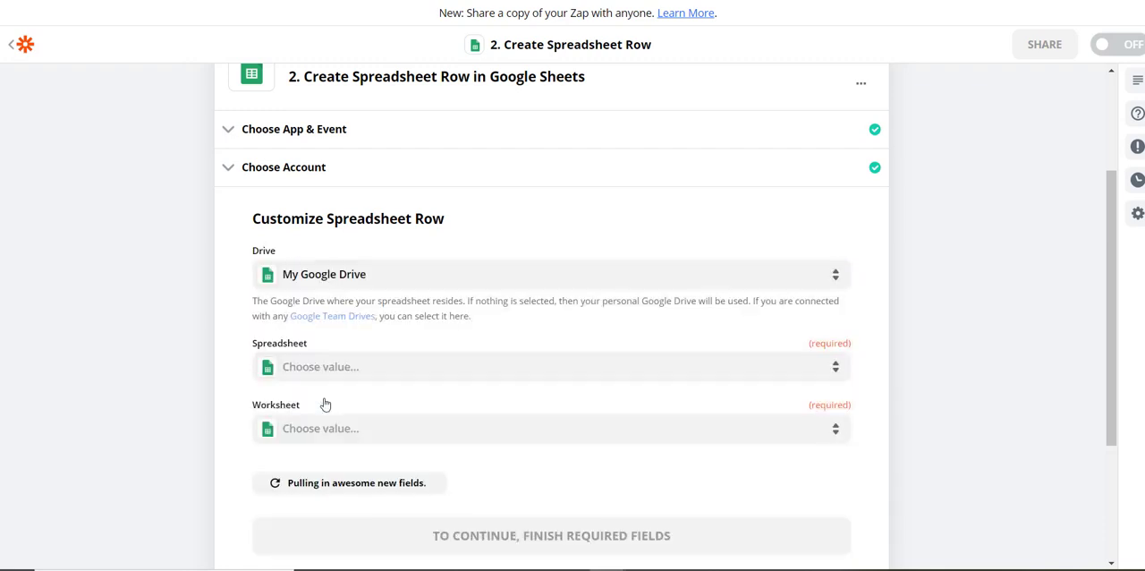
click(350, 370)
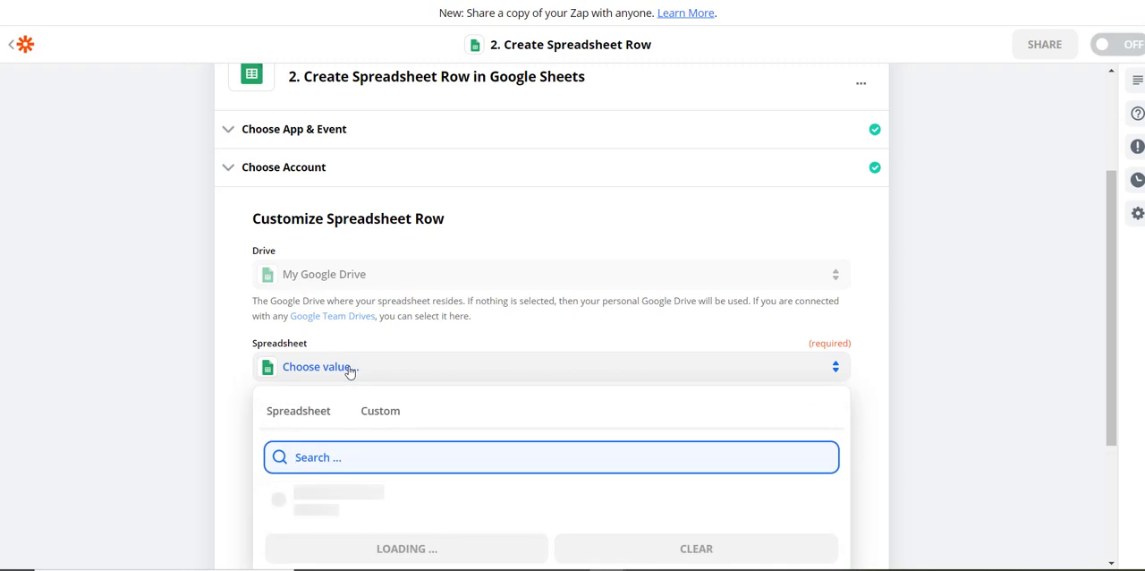
scroll(437, 332, down, 2)
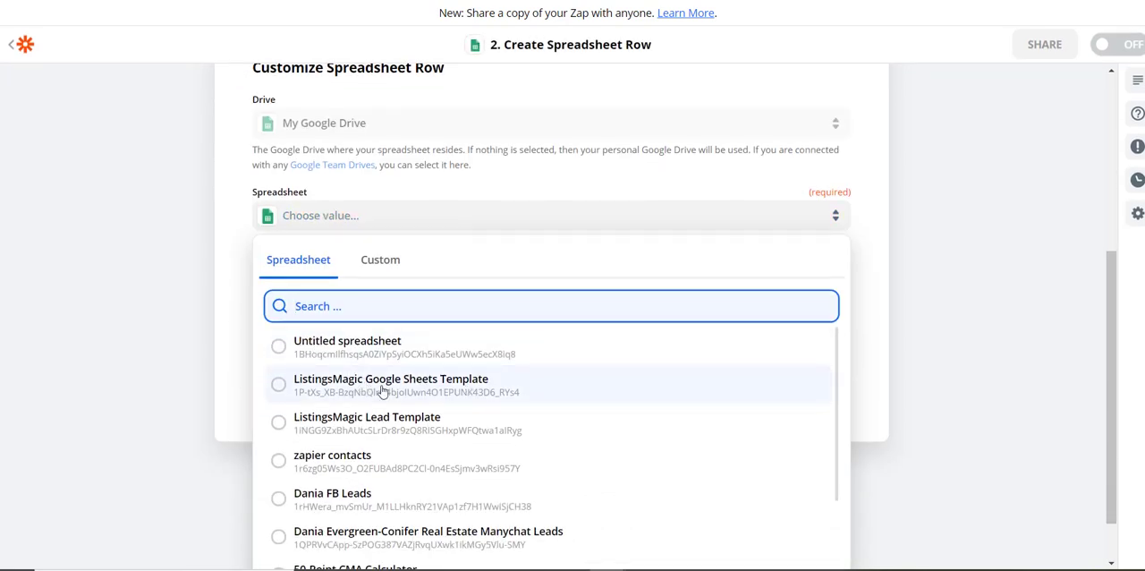
click(278, 386)
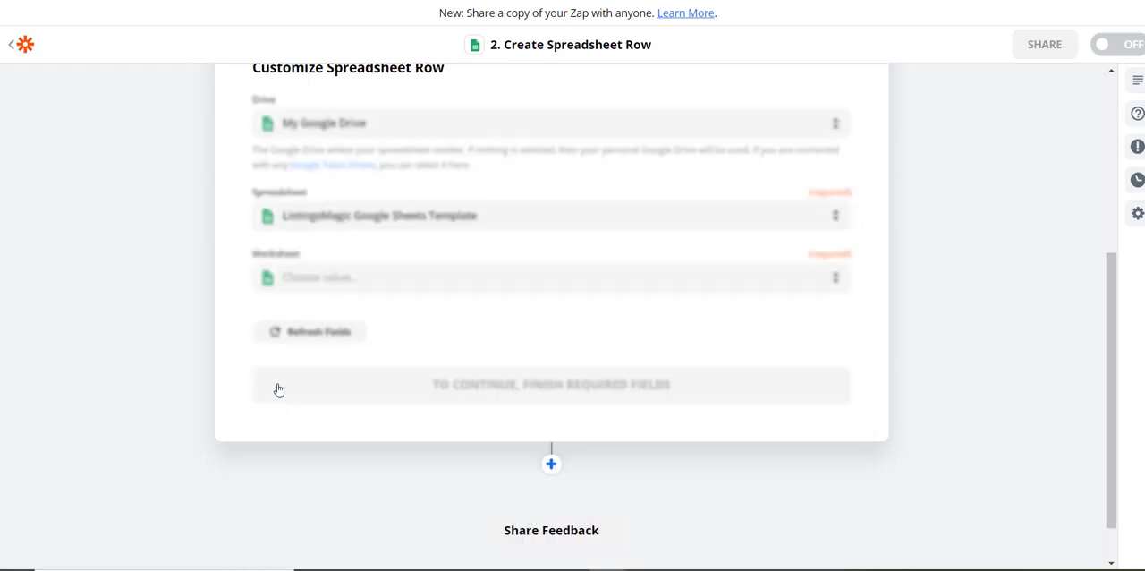
click(338, 278)
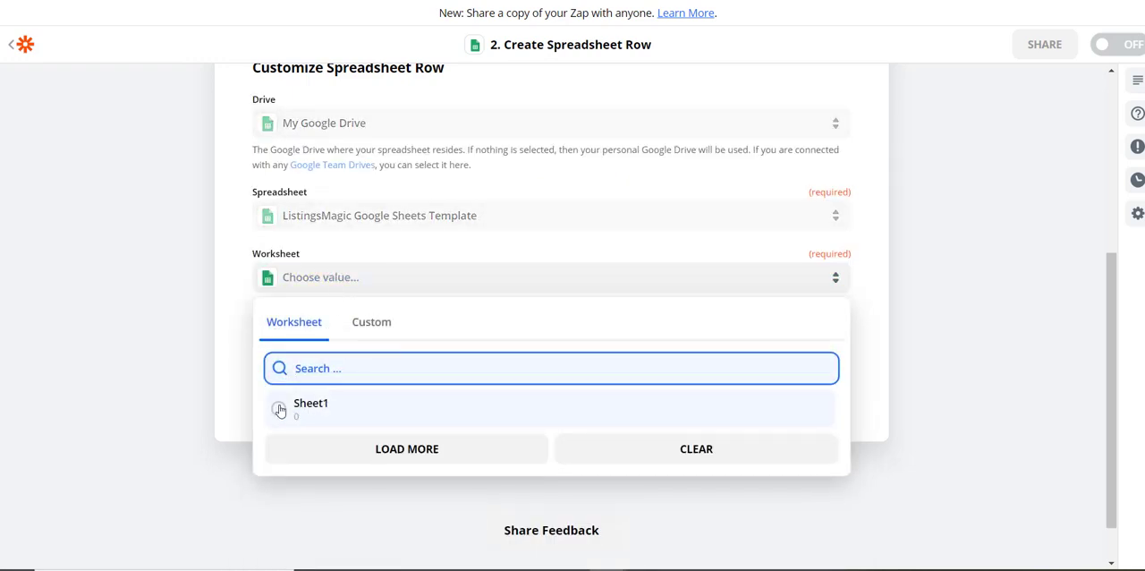
click(278, 408)
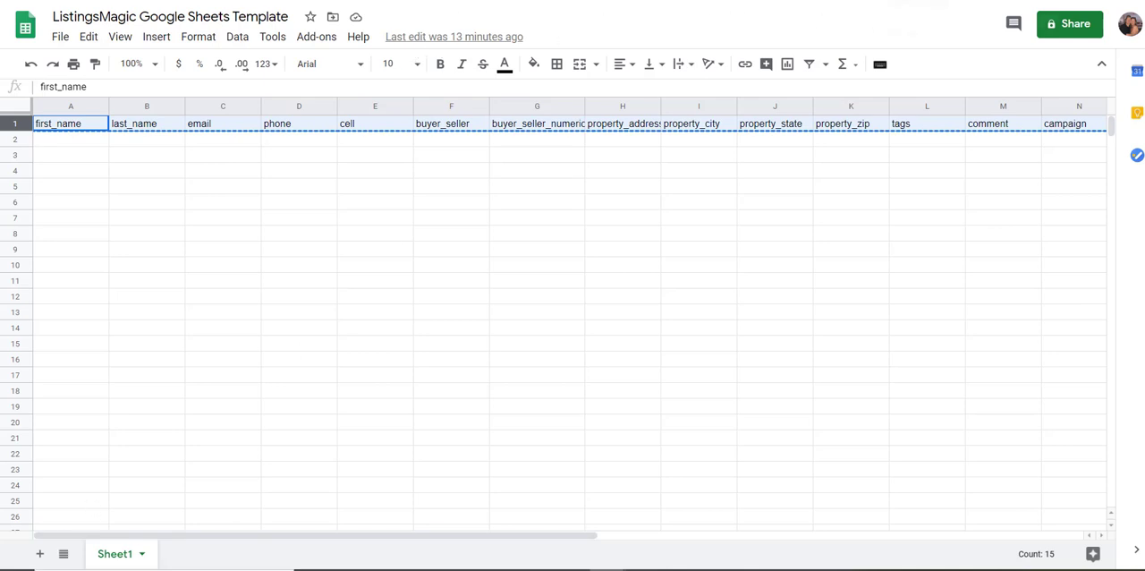
Return to the Zap in Zapier and map First_name and Last_name to the Catch Hook's First Name and Last Name.
click(926, 1)
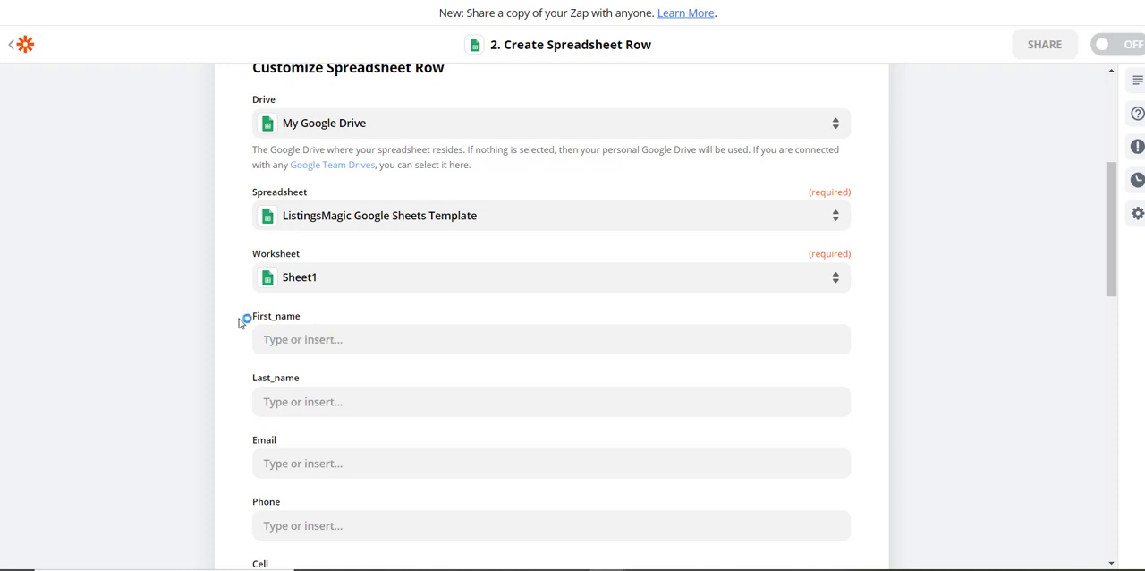
double_click(290, 319)
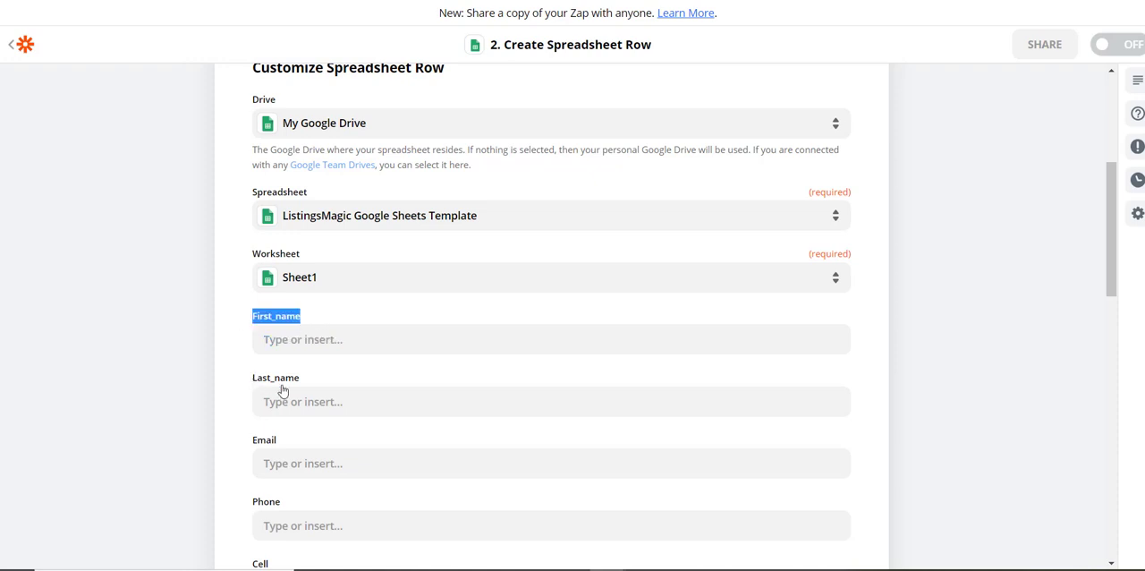
click(310, 341)
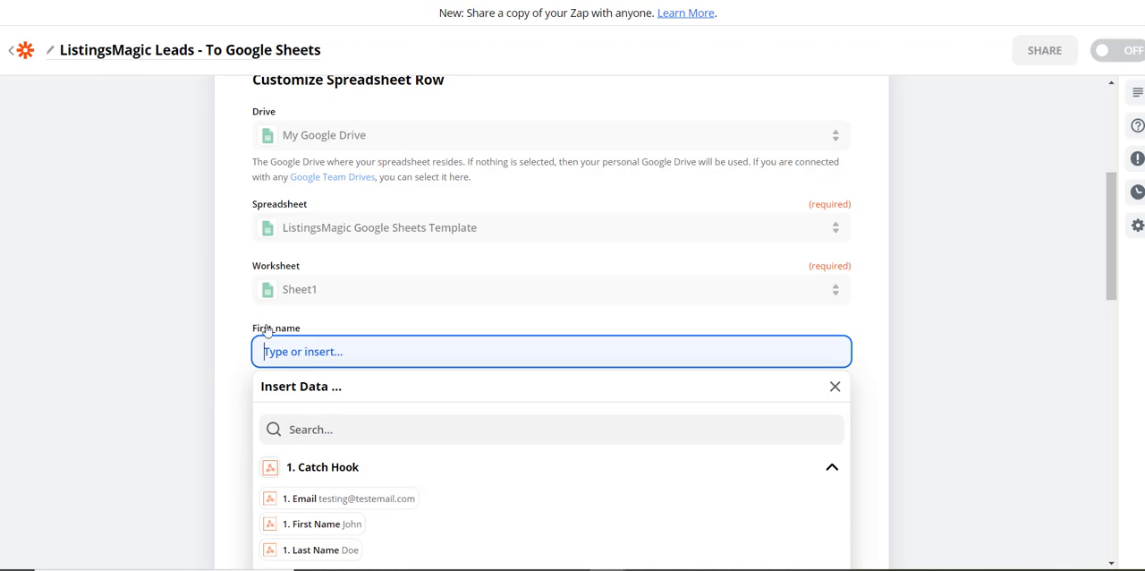
scroll(259, 413, down, 1)
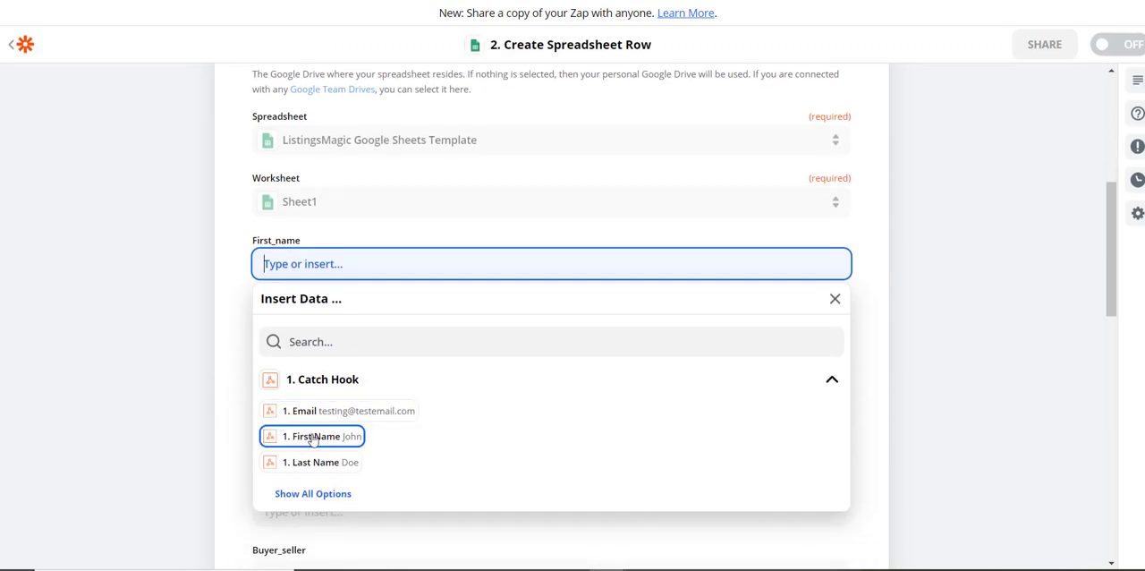
click(313, 438)
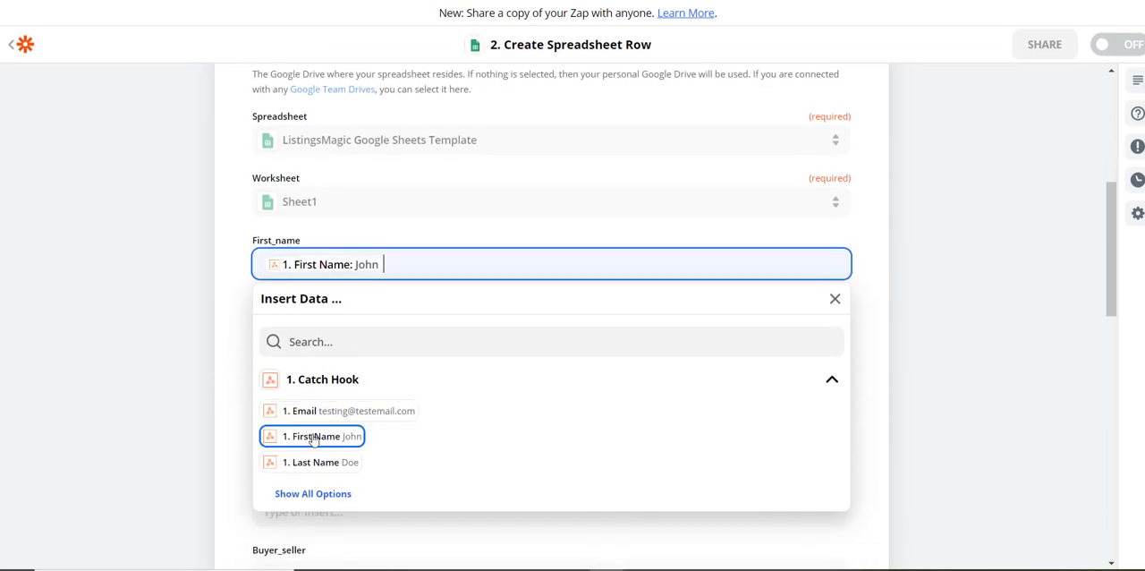
click(229, 312)
click(303, 326)
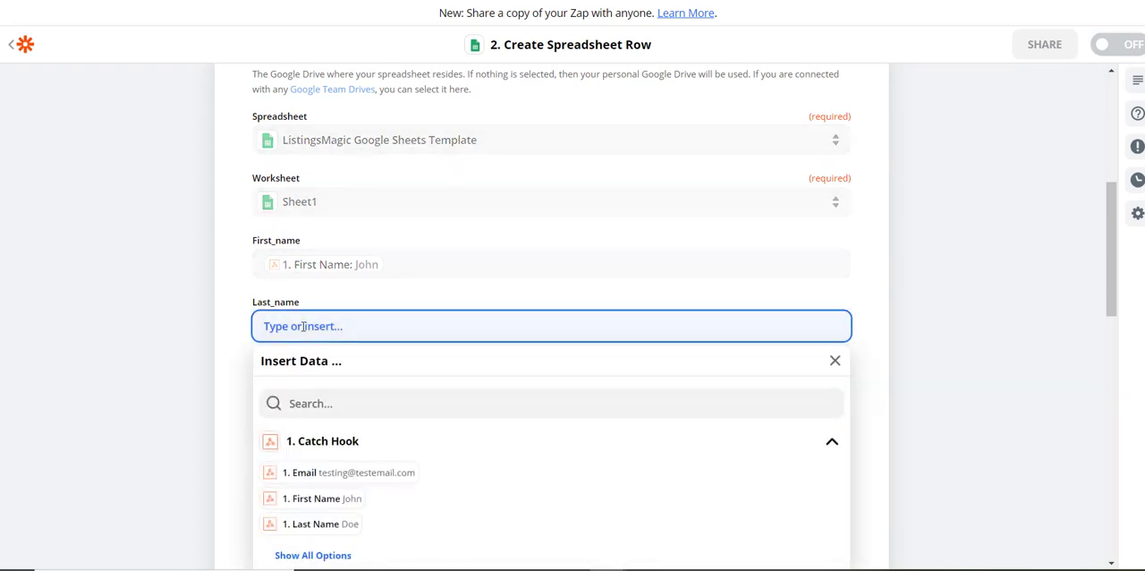
click(303, 523)
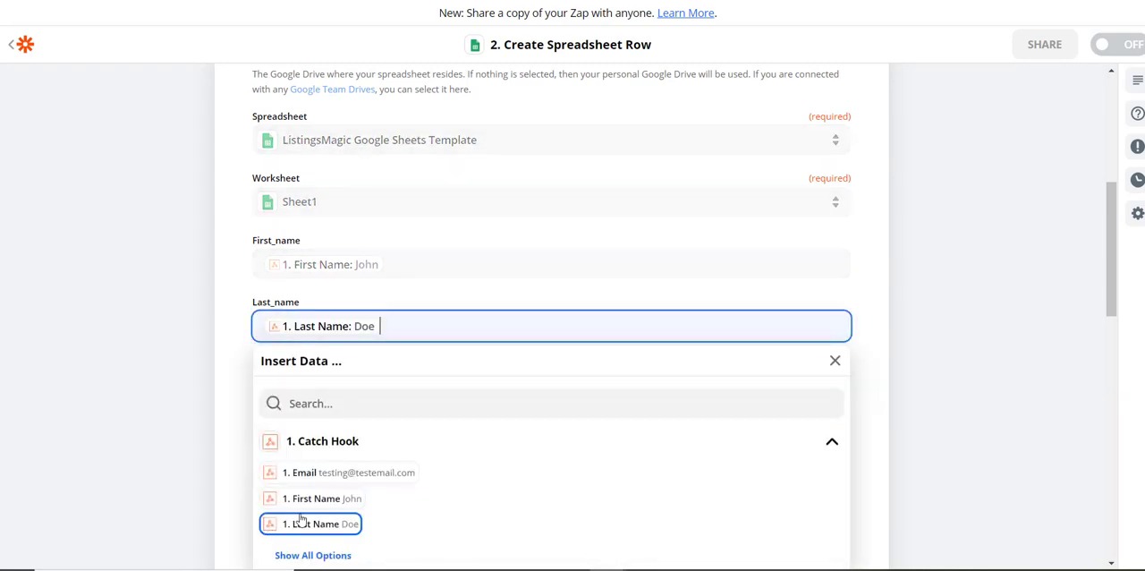
click(225, 330)
Map the spreadsheet row's Email field to the Email value from the Catch Hook.
scroll(223, 309, down, 1)
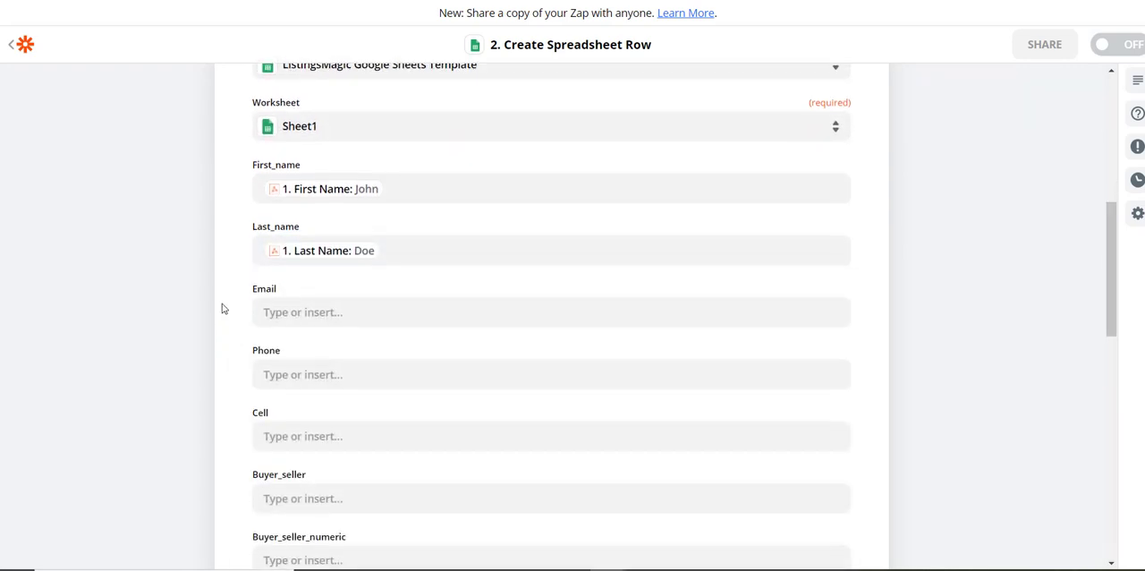
click(323, 309)
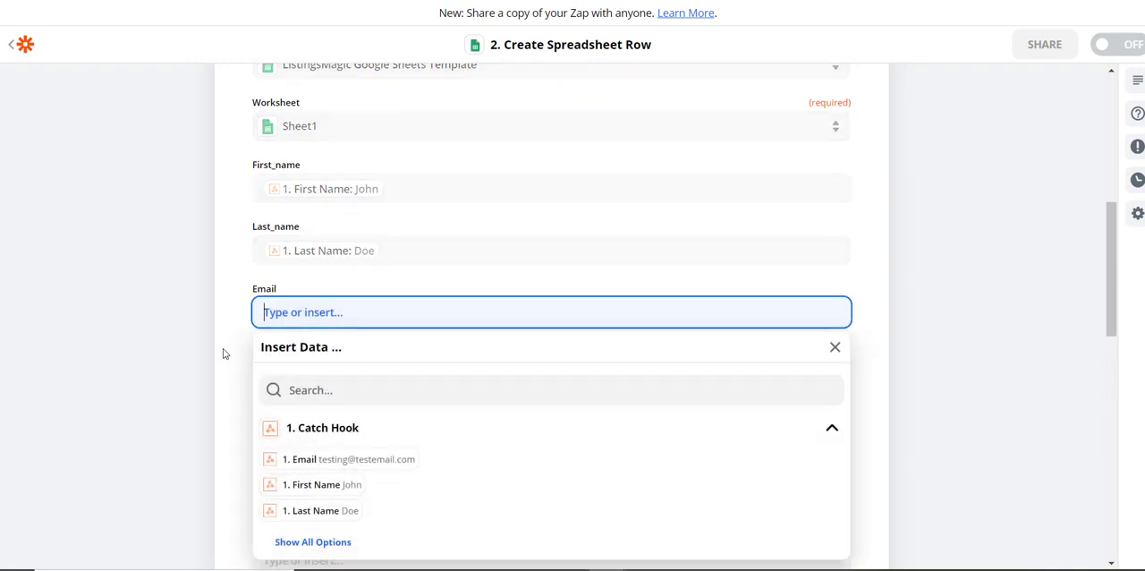
scroll(223, 353, down, 2)
click(302, 307)
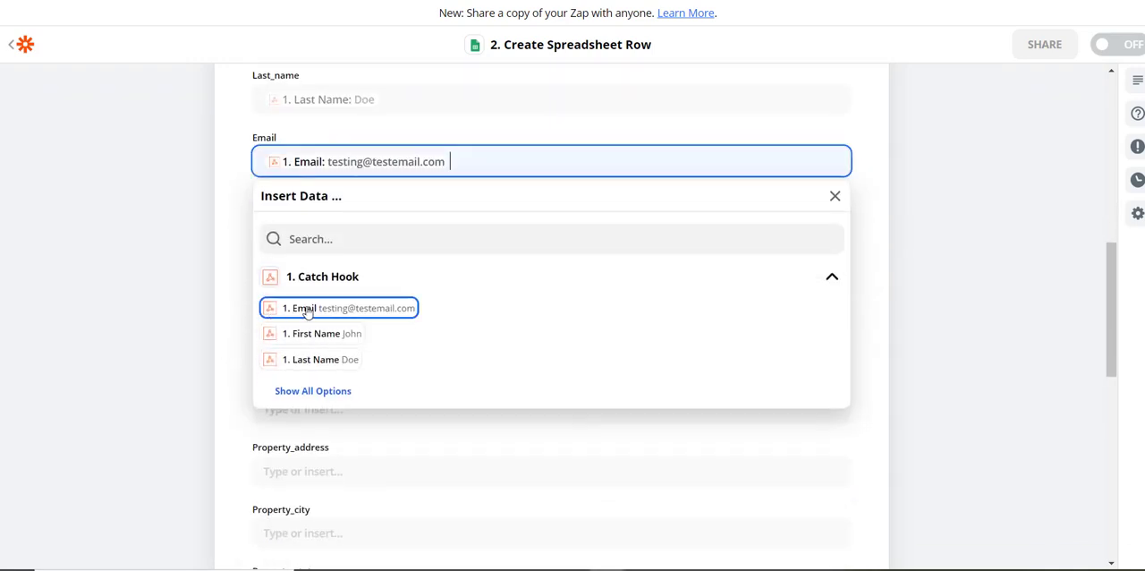
click(217, 216)
Map the spreadsheet row's Phone and Cell fields to the Catch Hook's Phone and Cell values.
click(297, 223)
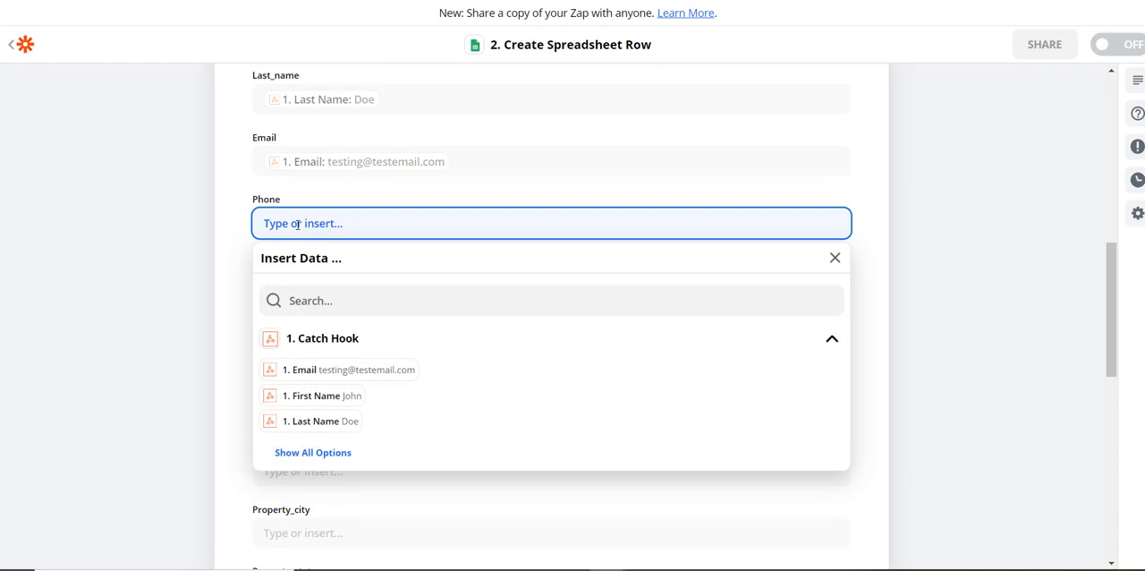
click(335, 452)
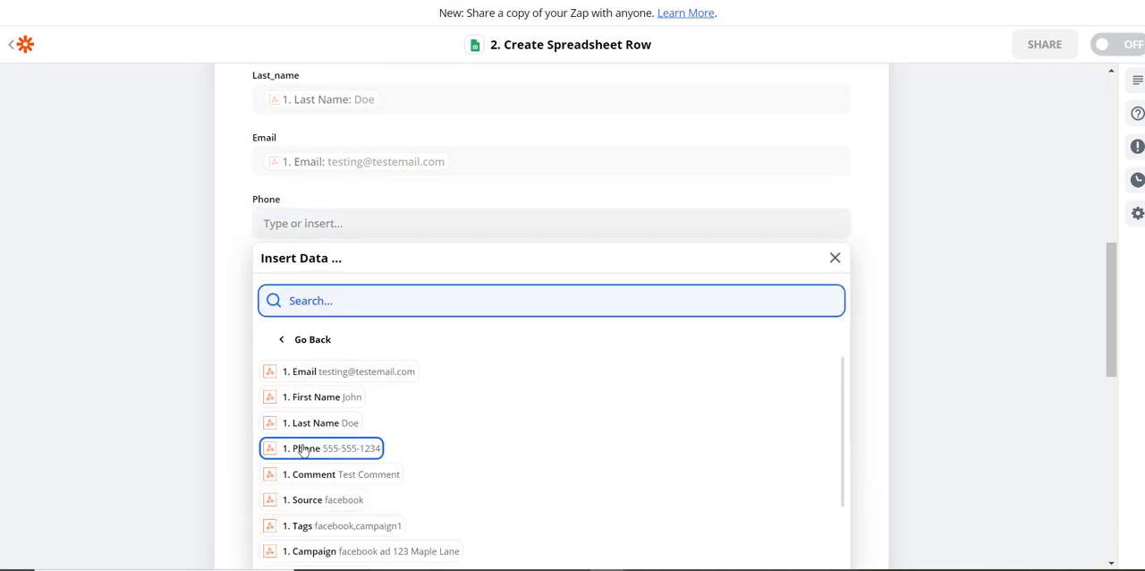
click(304, 449)
click(226, 281)
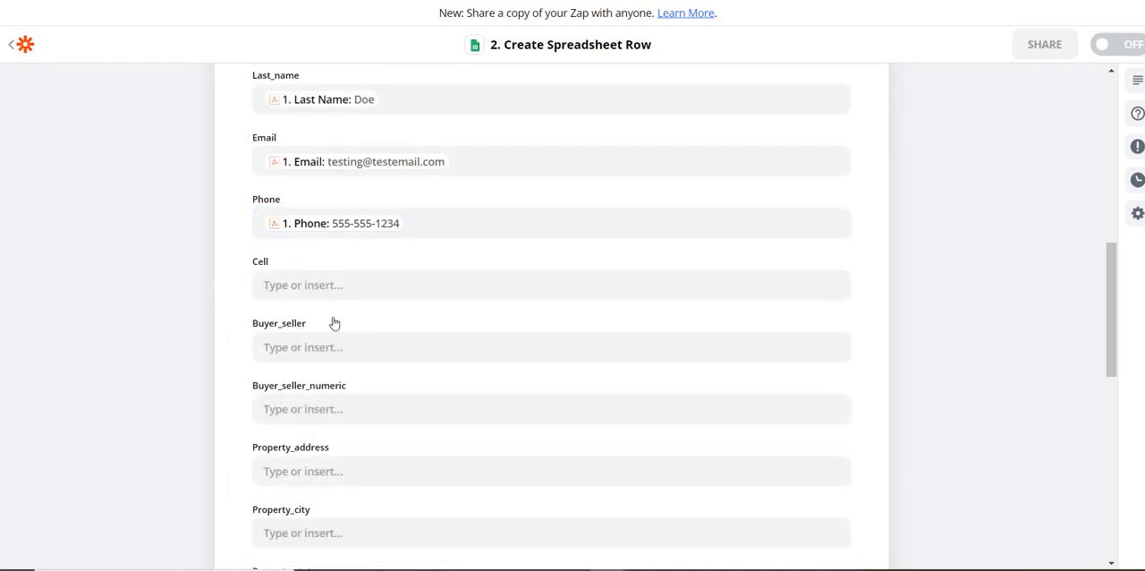
click(308, 285)
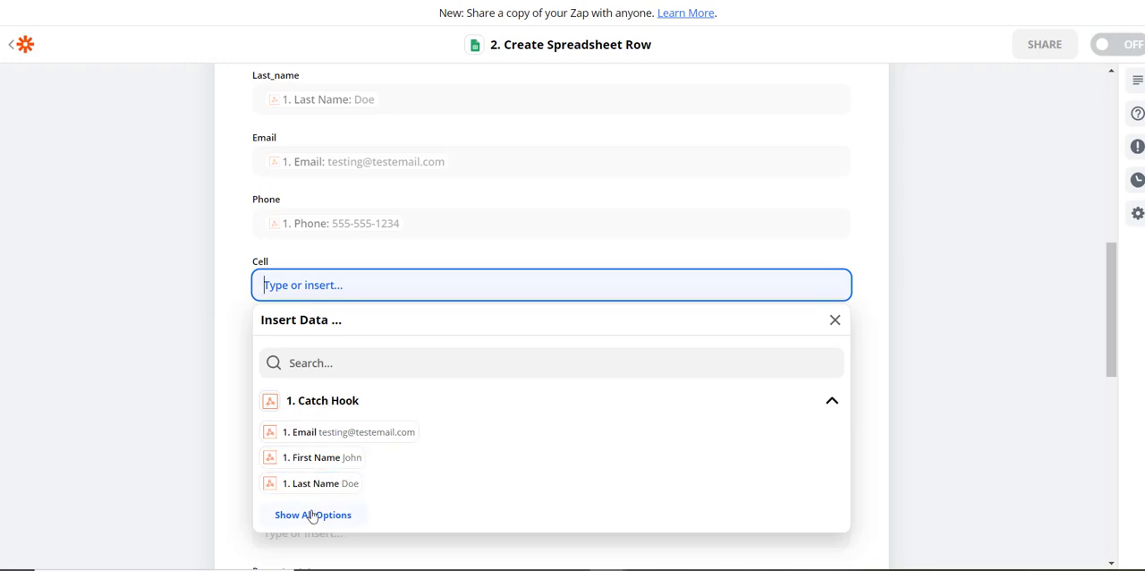
click(312, 516)
scroll(409, 481, down, 3)
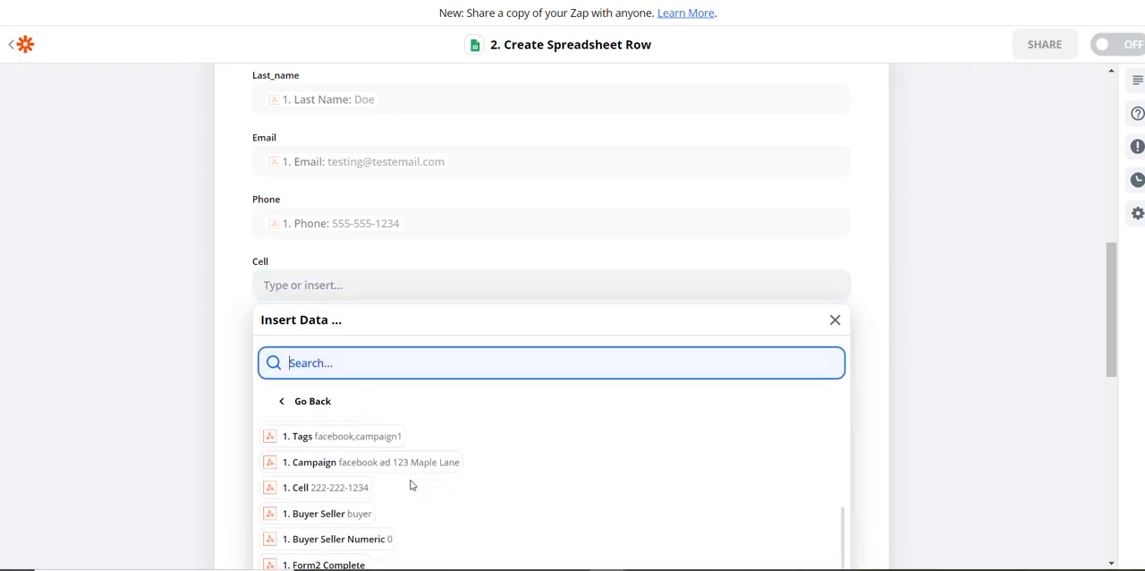
click(309, 494)
click(231, 319)
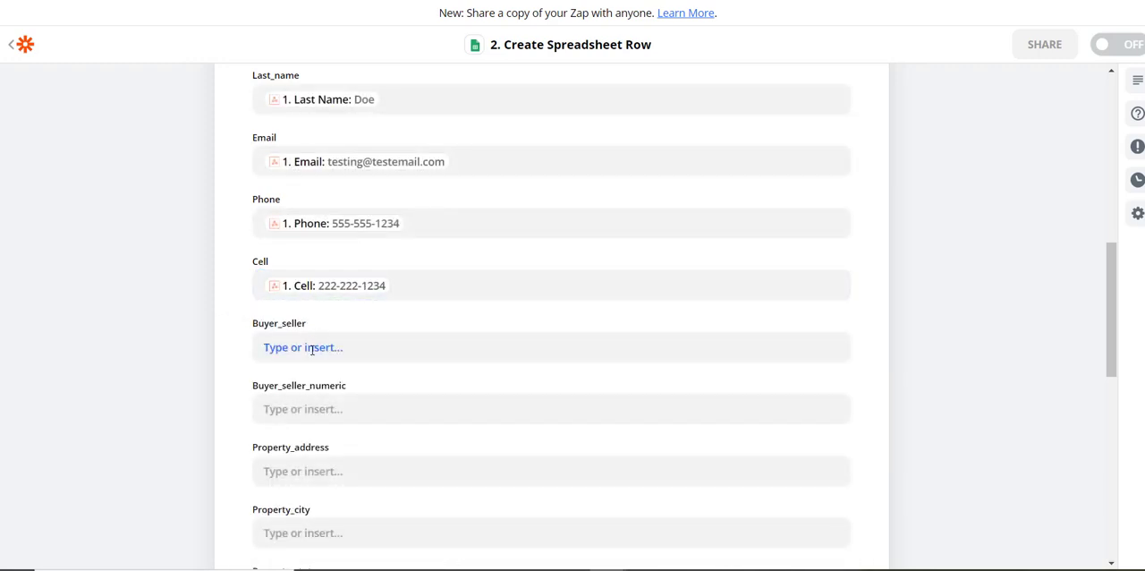
Map the spreadsheet row's Buyer_seller field to the Buyer Seller value from the Catch Hook.
click(312, 349)
scroll(280, 487, down, 1)
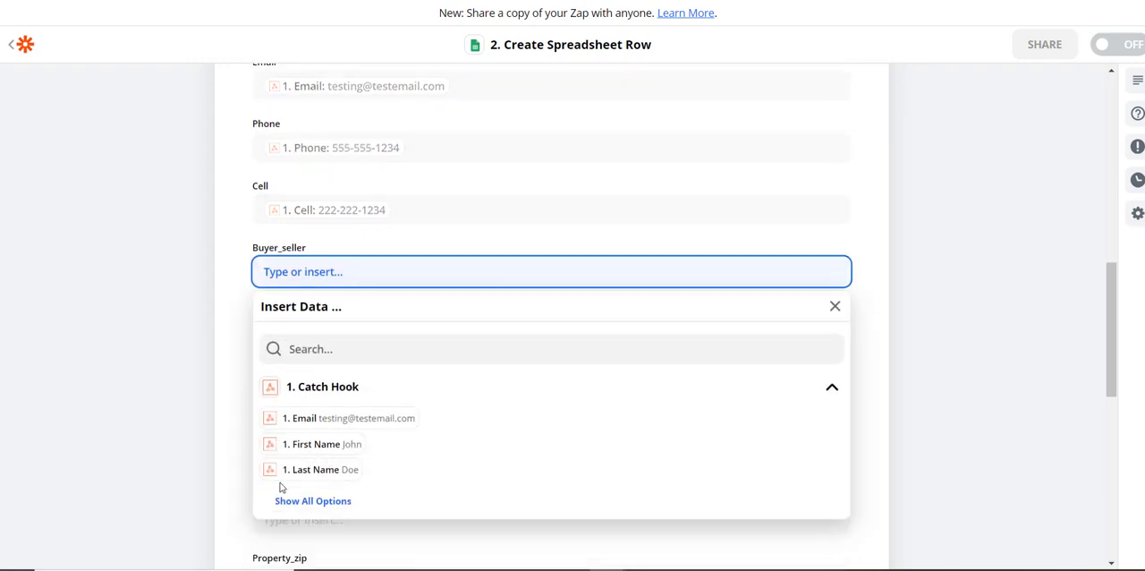
click(300, 502)
scroll(442, 493, down, 1)
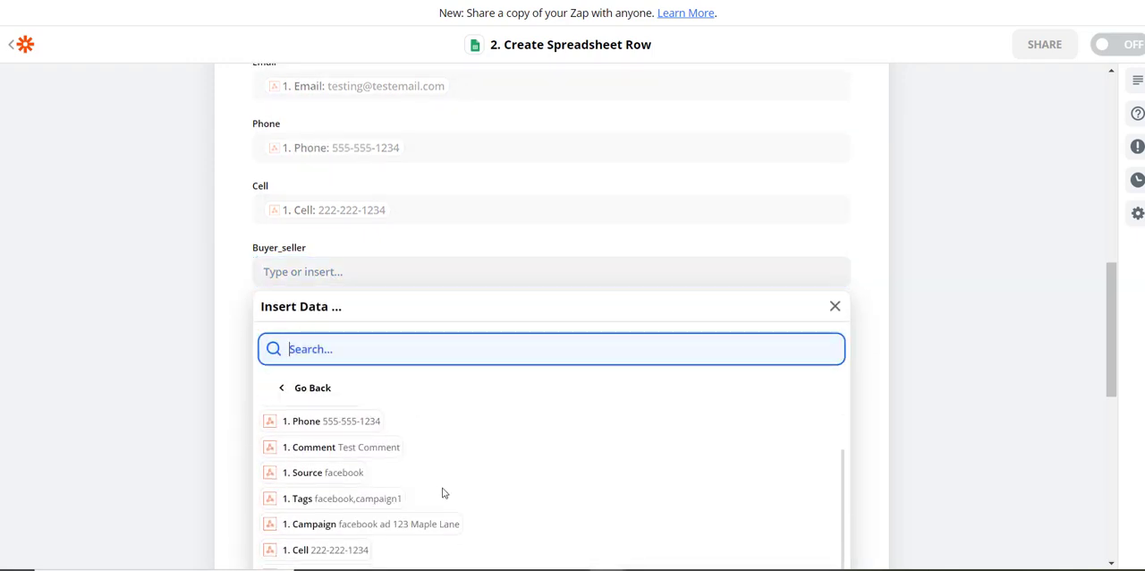
scroll(442, 493, down, 1)
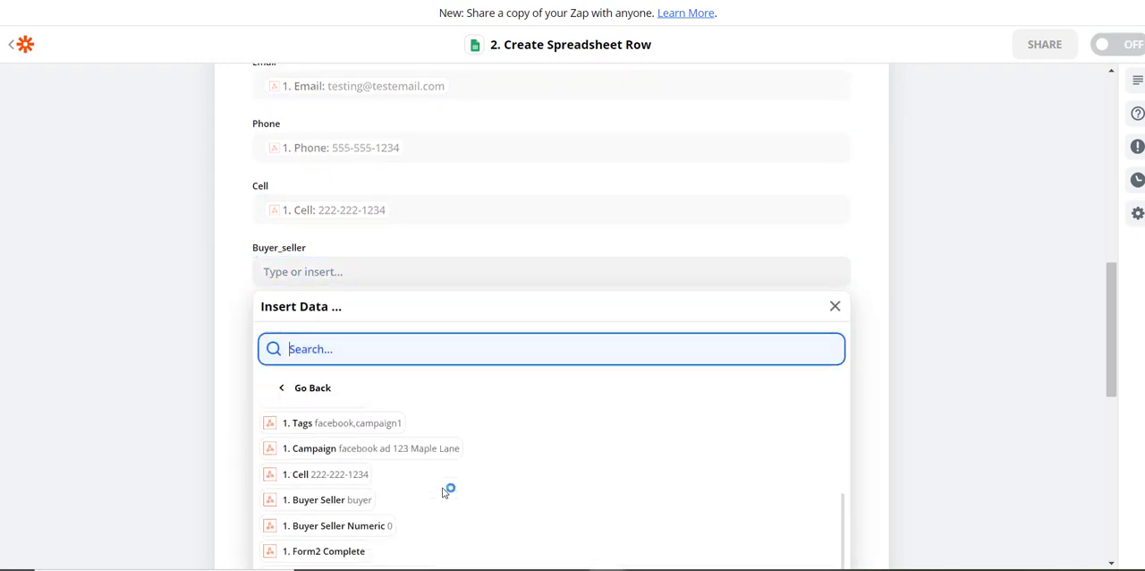
click(327, 501)
click(227, 308)
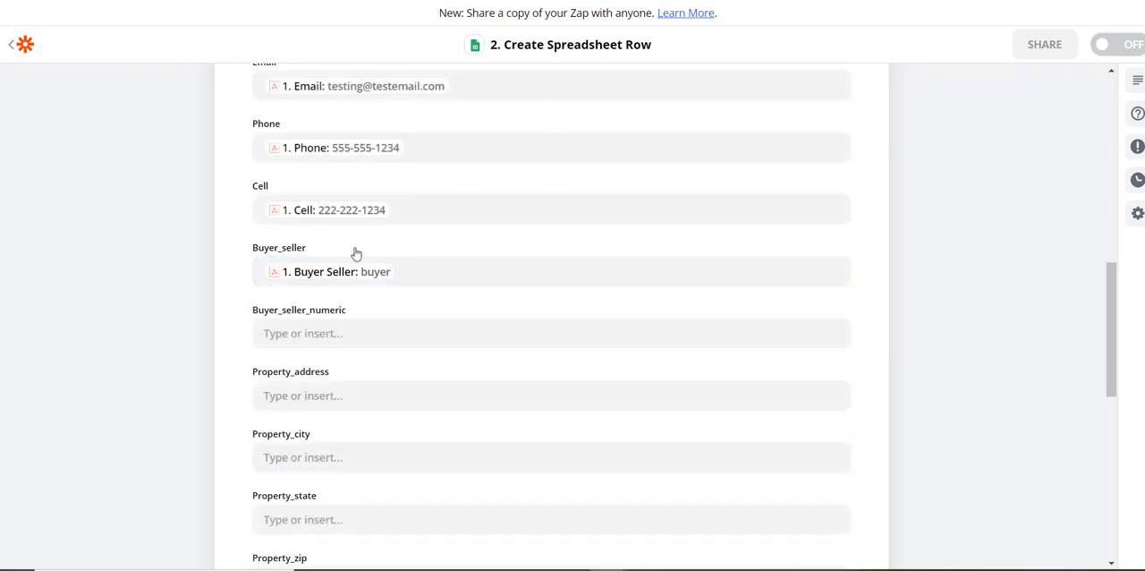
Map the Buyer_seller_numeric field to the Catch Hook's Buyer Seller Numeric value.
click(287, 334)
scroll(219, 368, down, 3)
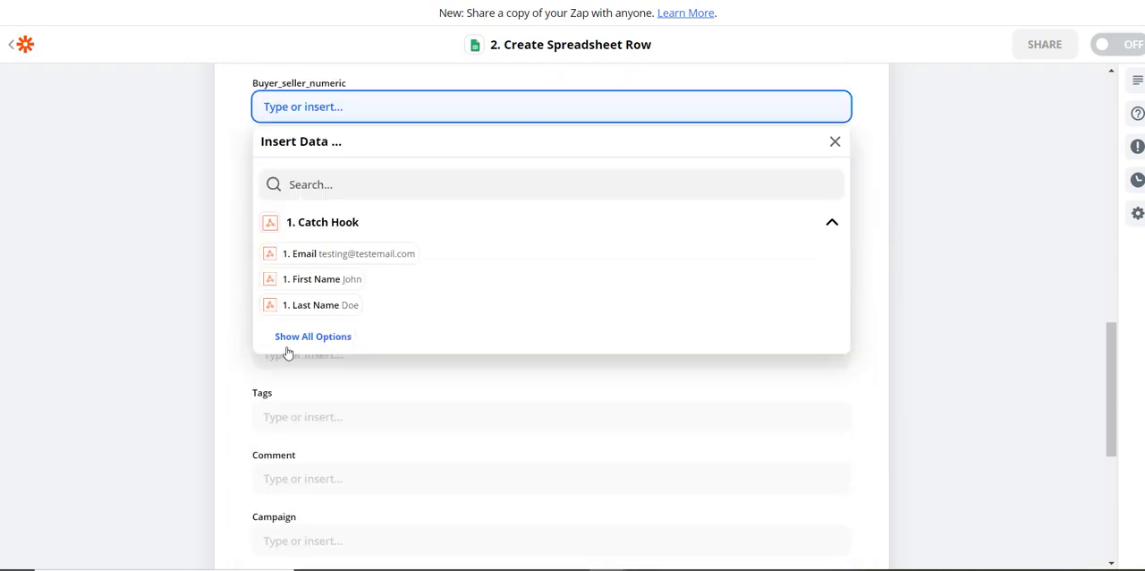
click(314, 333)
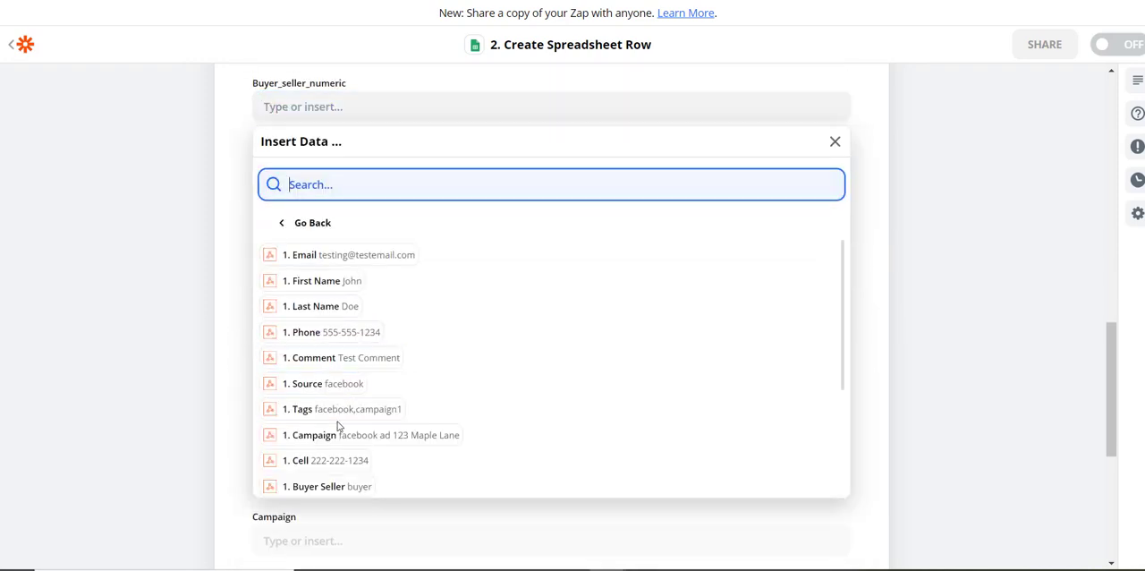
scroll(335, 427, down, 3)
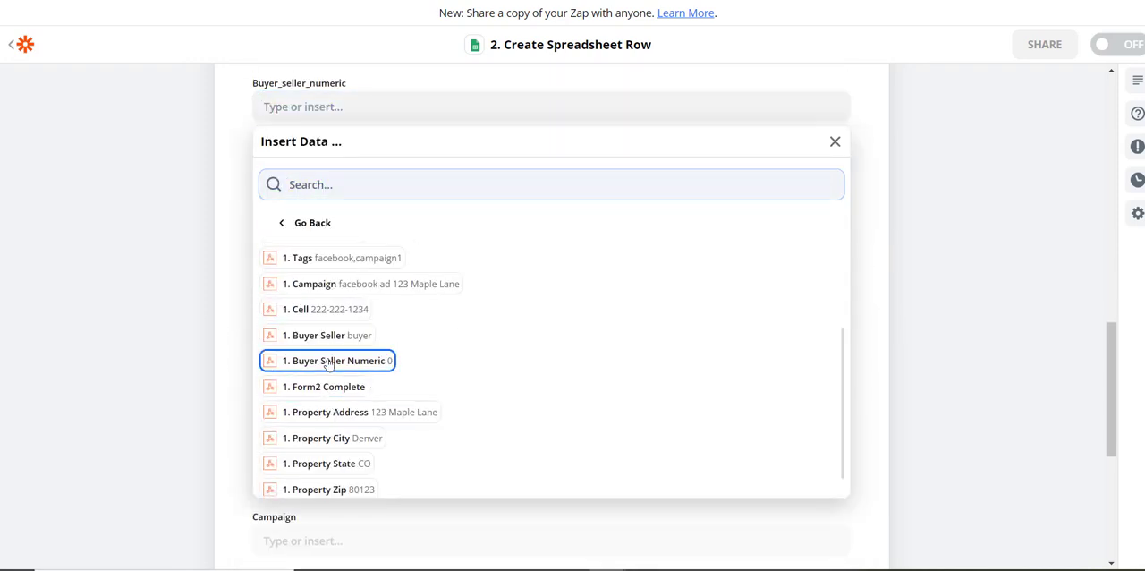
click(328, 360)
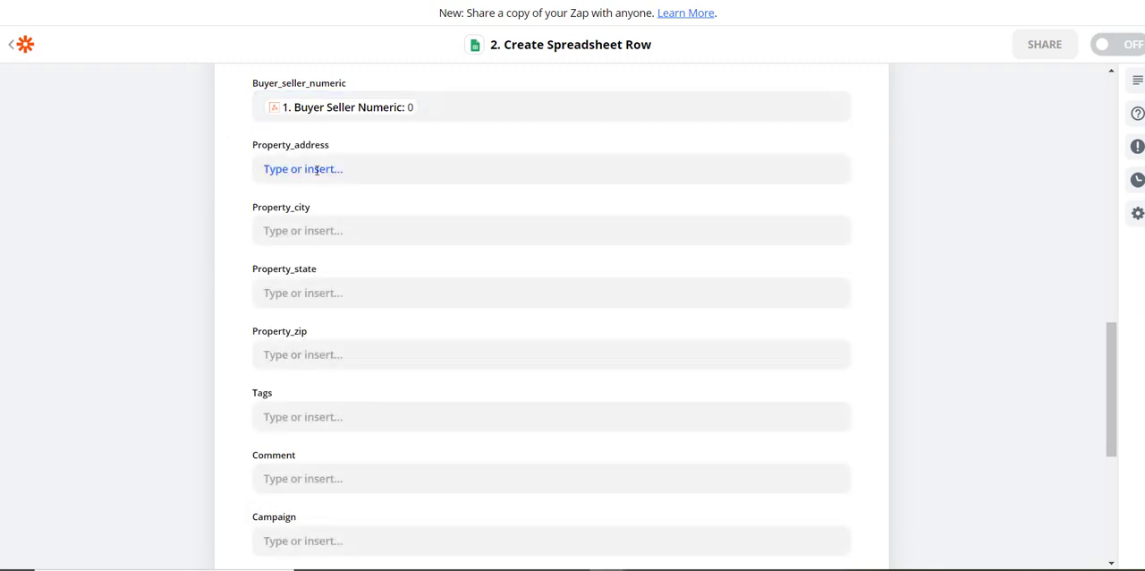
Map the Property_address field of the spreadsheet row to the Catch Hook's Property Address value.
click(308, 167)
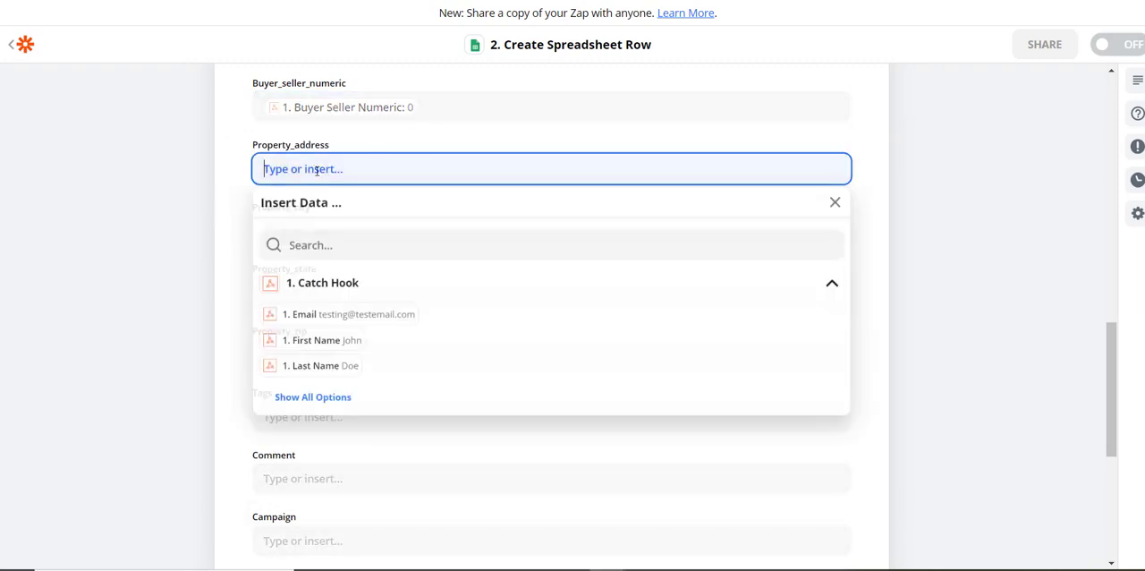
click(314, 399)
scroll(439, 399, down, 3)
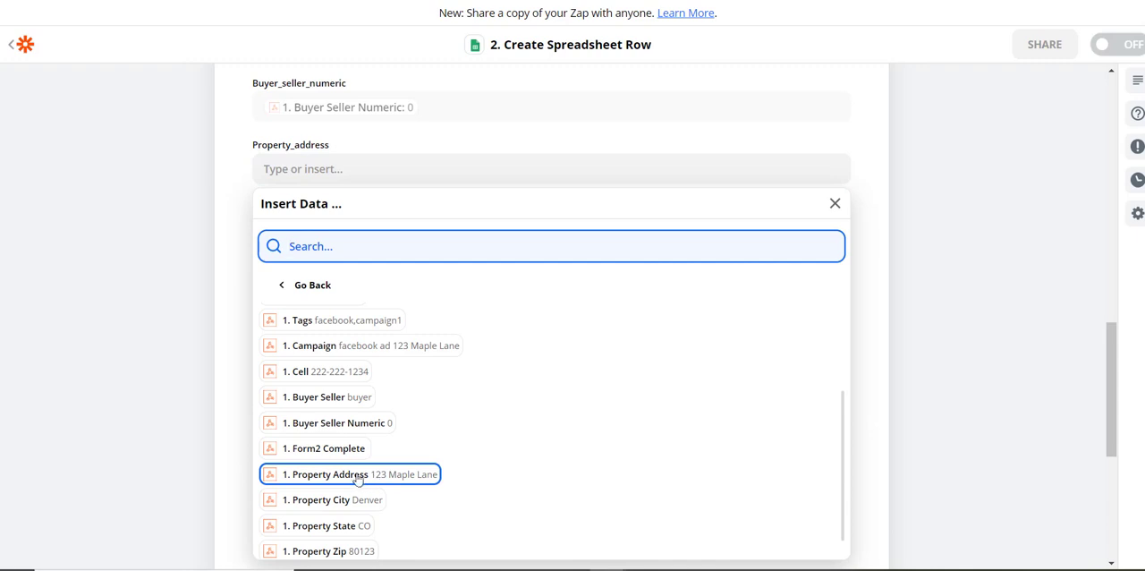
click(360, 474)
click(230, 266)
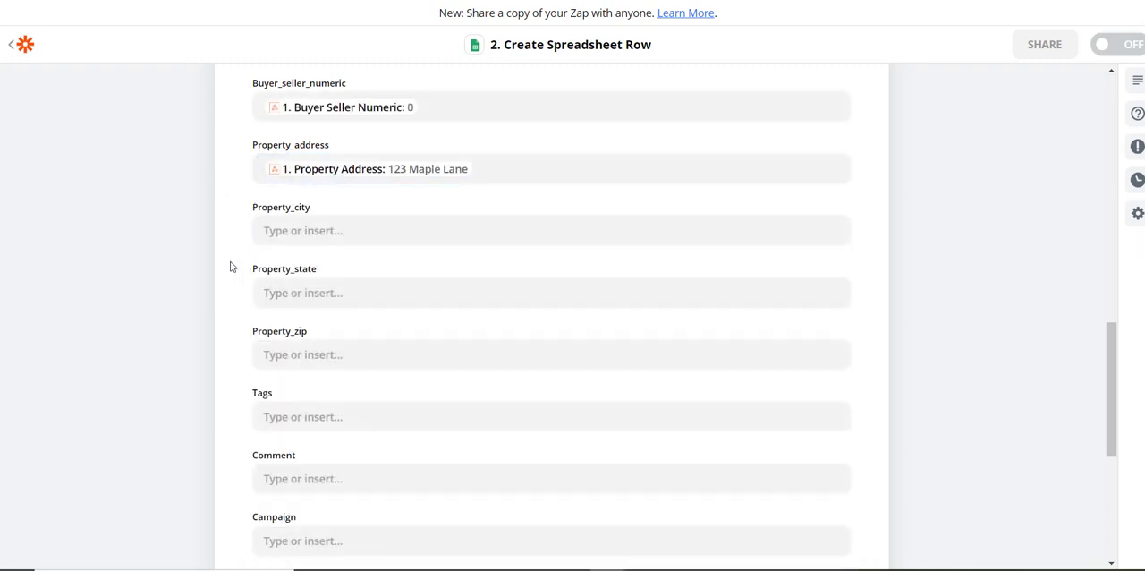
Map the Property_city field of the spreadsheet row to the Catch Hook's Property City value.
click(331, 230)
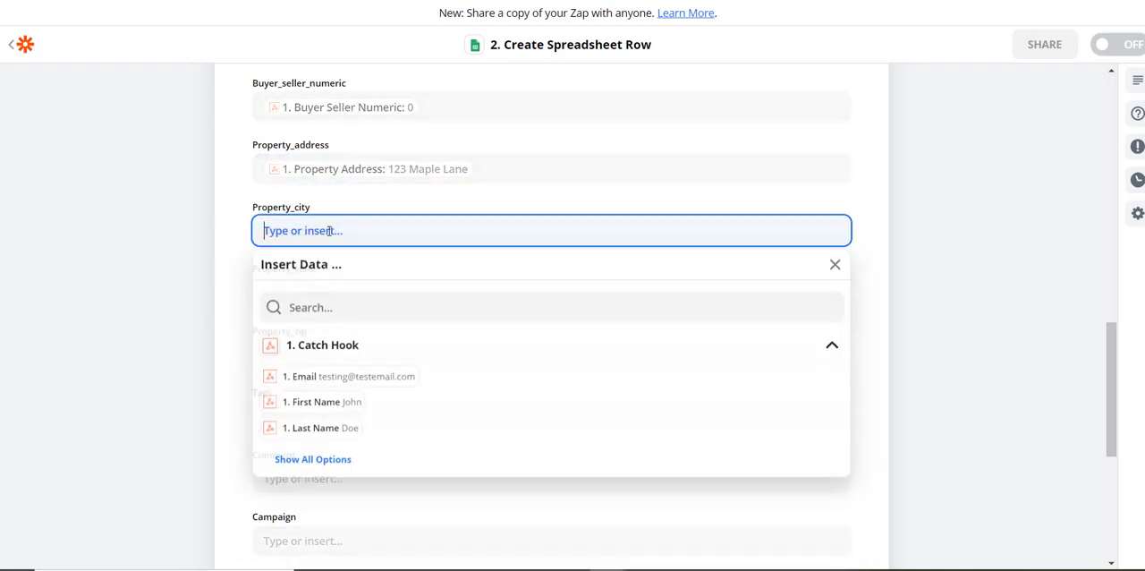
click(328, 462)
scroll(457, 468, down, 2)
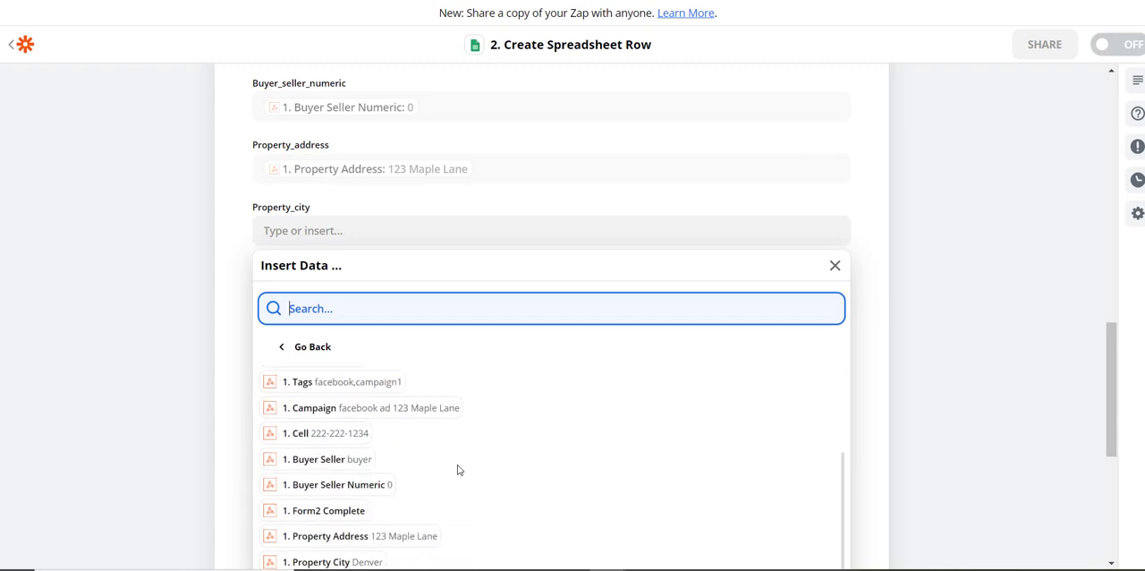
scroll(453, 469, down, 1)
click(317, 531)
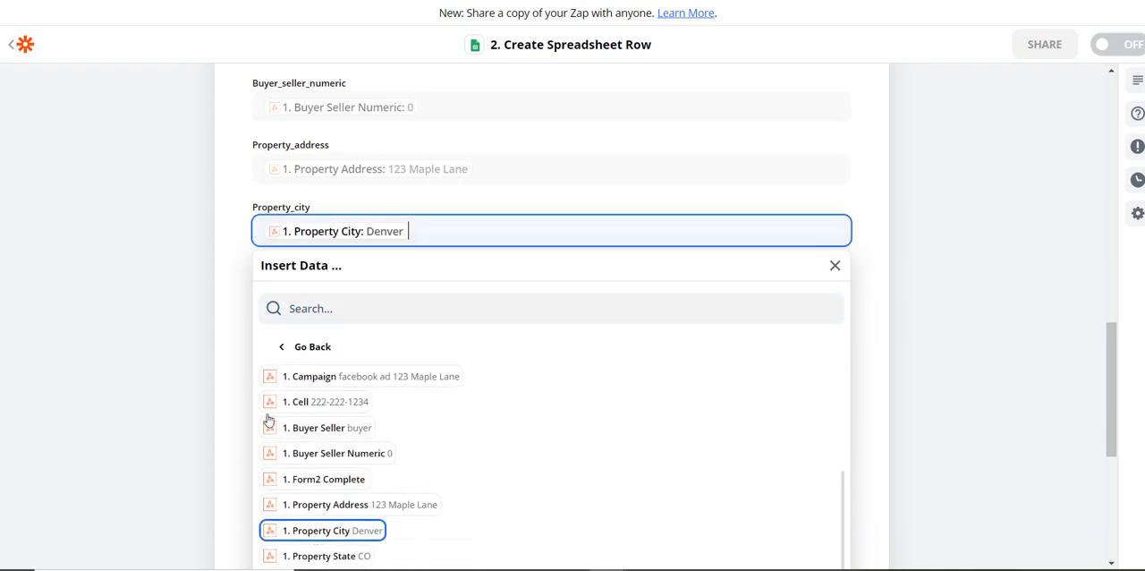
click(217, 266)
Map the Property_state field of the spreadsheet row to the Catch Hook's Property State value.
click(304, 292)
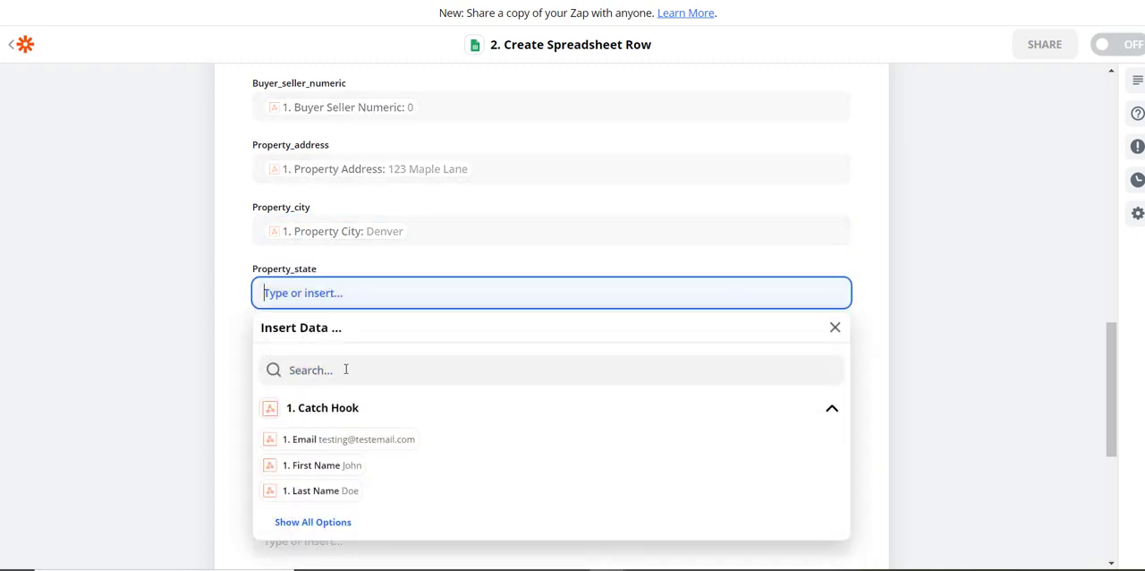
scroll(380, 461, down, 2)
click(332, 373)
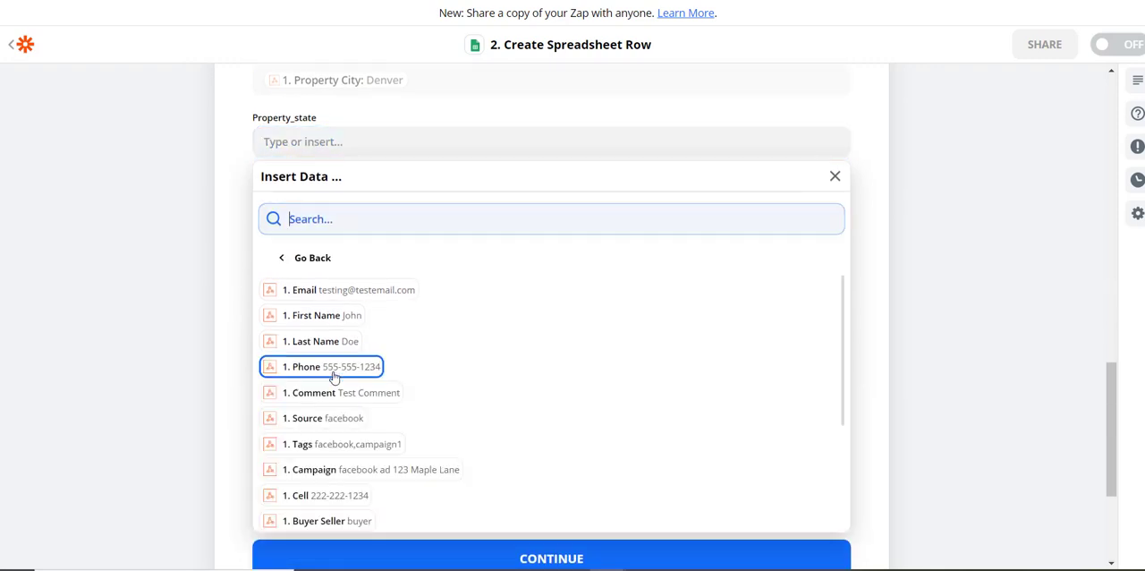
scroll(420, 411, down, 1)
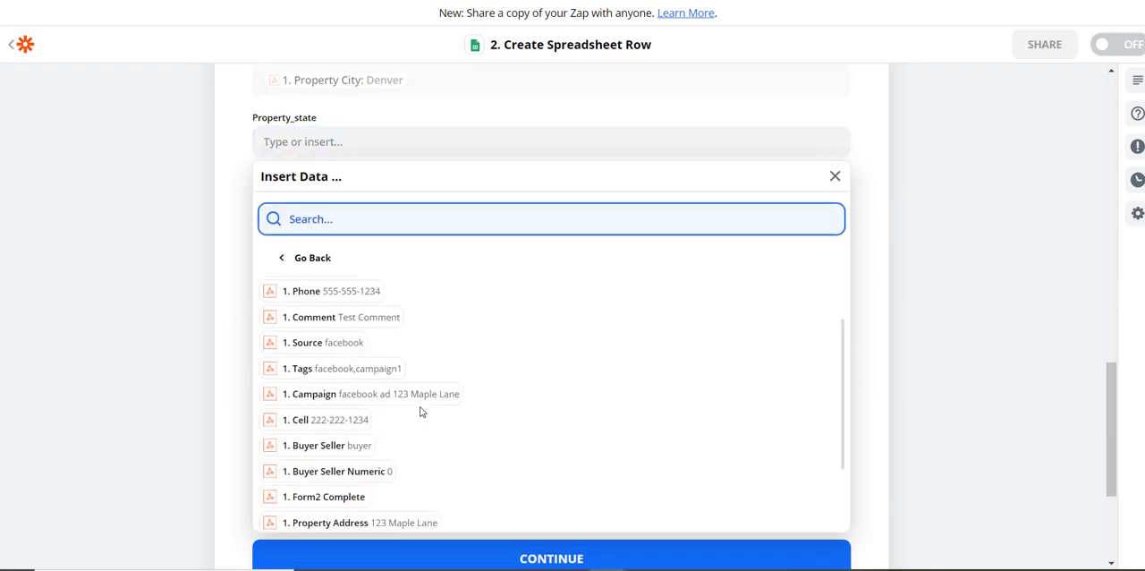
scroll(421, 410, down, 1)
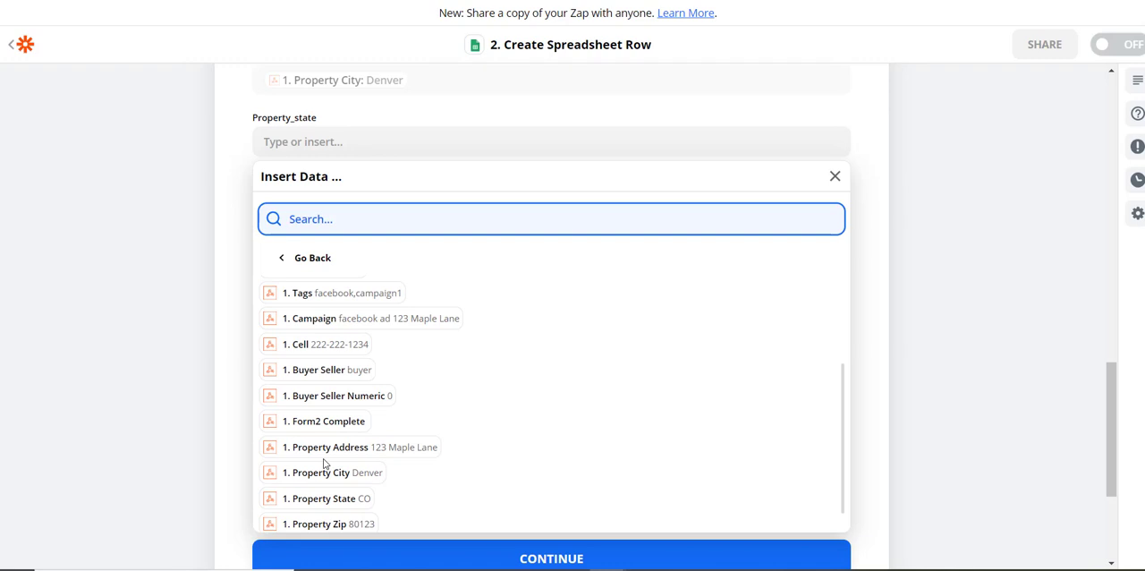
click(336, 498)
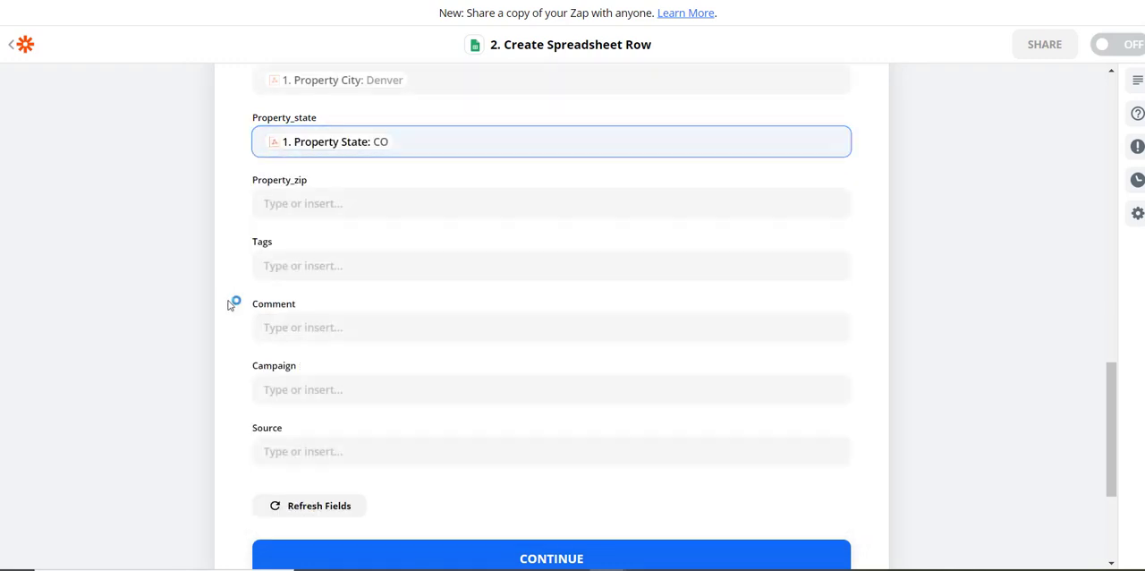
Map the Property_zip field of the spreadsheet row to the Catch Hook's Property Zip value.
click(306, 203)
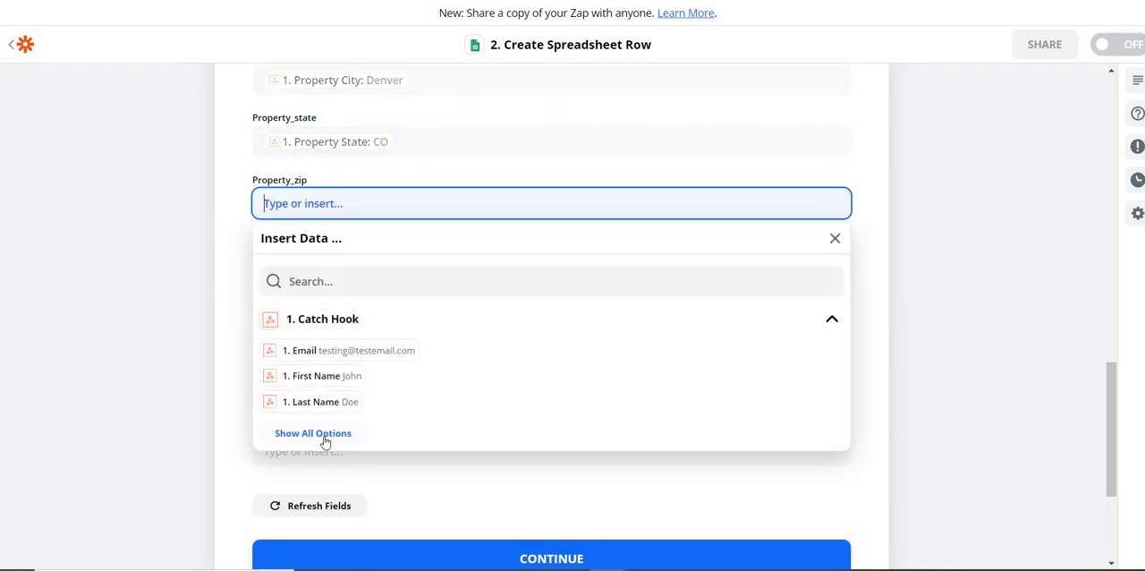
click(326, 437)
scroll(442, 395, down, 3)
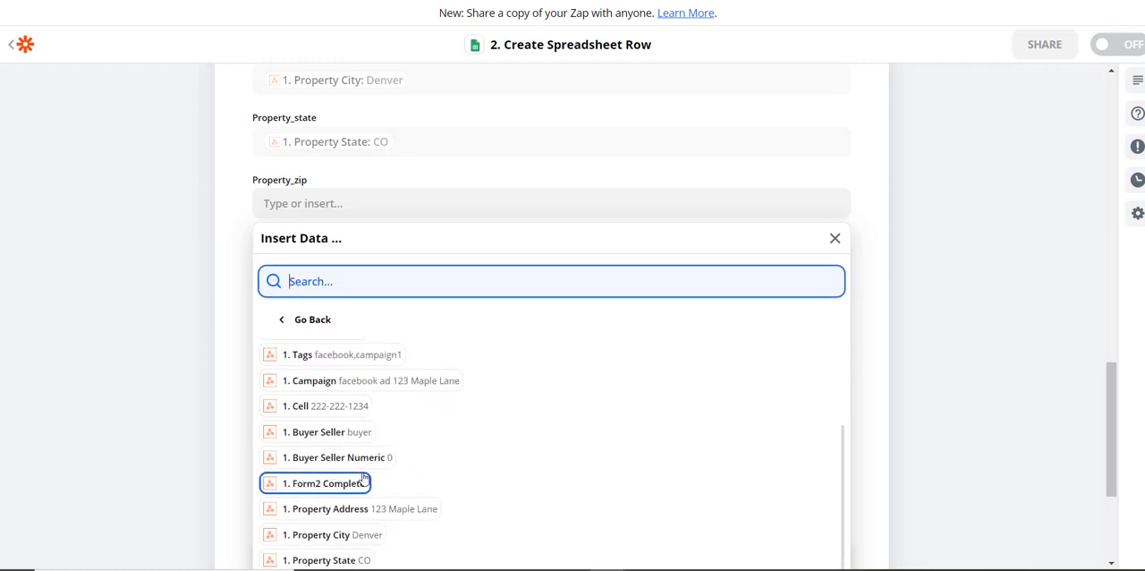
click(323, 555)
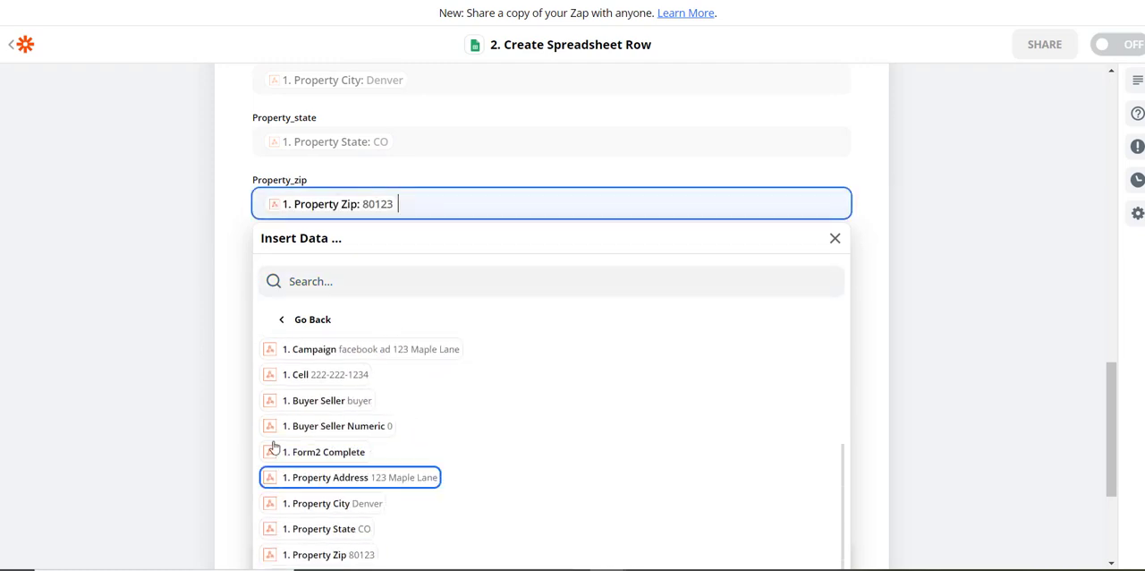
click(224, 375)
Map the spreadsheet row's Tags field to the Tags value from the Catch Hook.
click(396, 263)
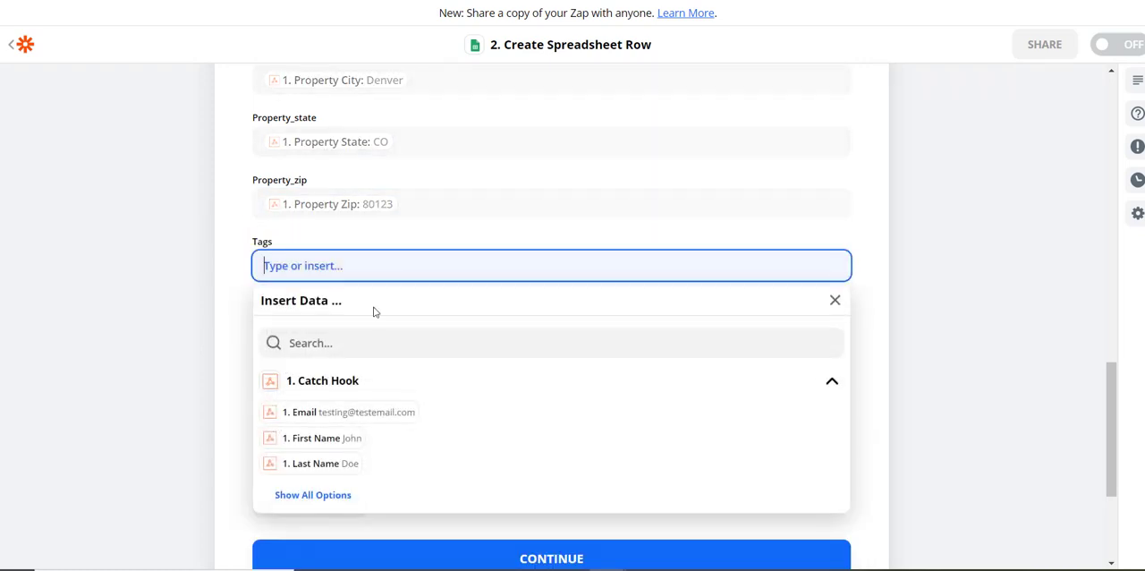
click(301, 494)
scroll(418, 479, down, 3)
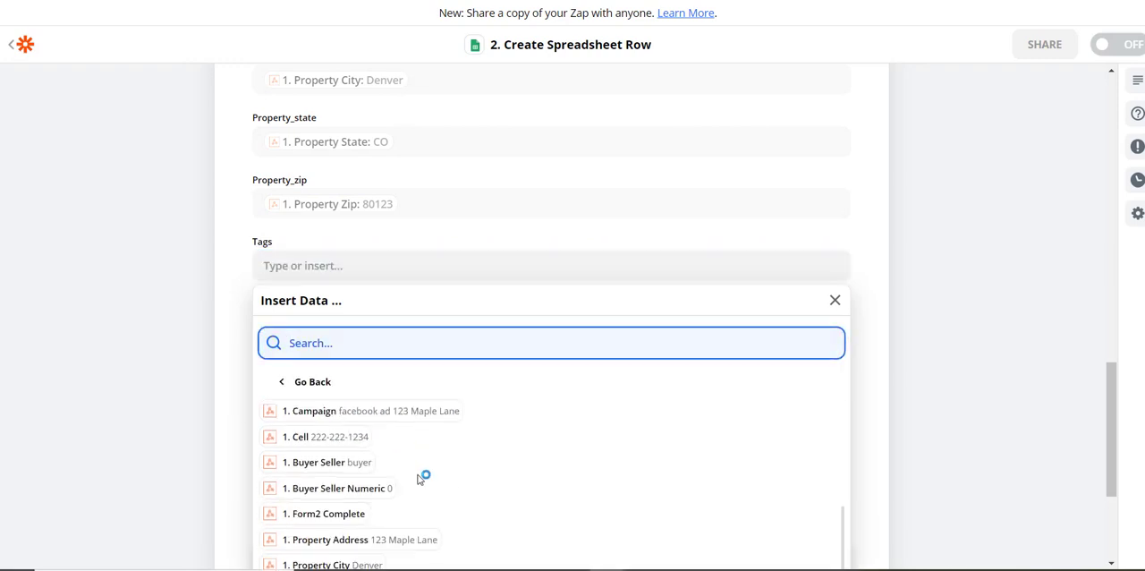
scroll(324, 442, up, 3)
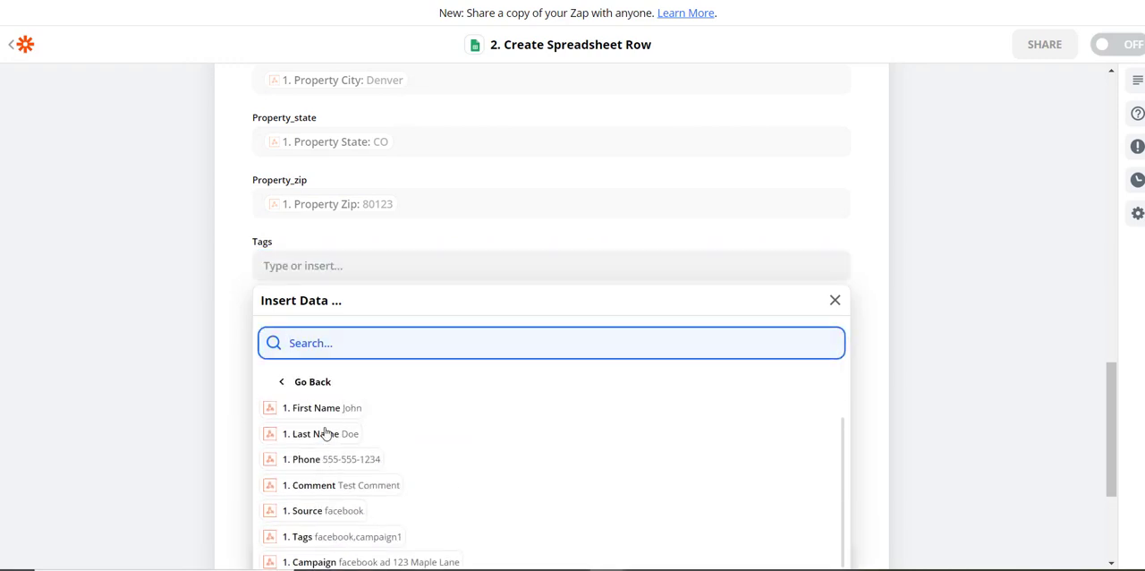
click(292, 537)
click(235, 358)
Map the spreadsheet row's Comment field to the Comment value from the Catch Hook.
click(315, 328)
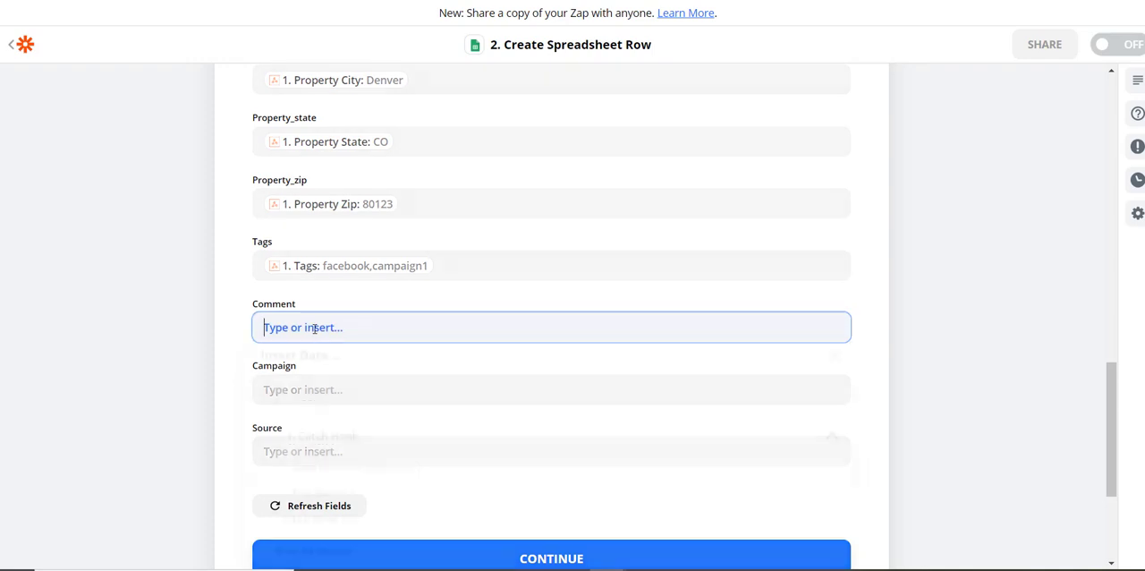
click(311, 550)
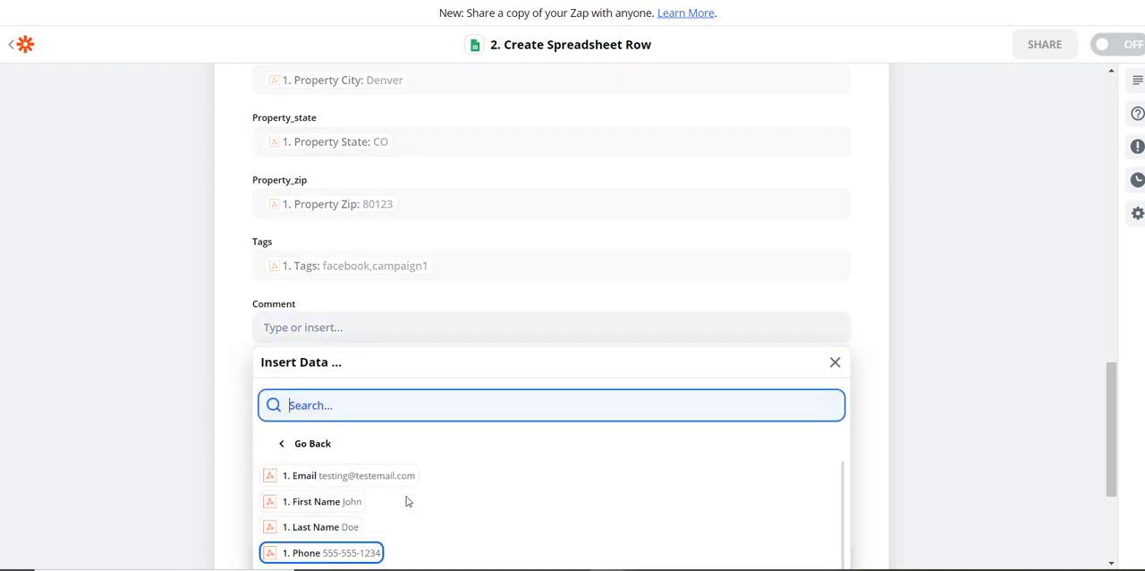
scroll(407, 501, down, 3)
scroll(322, 506, up, 2)
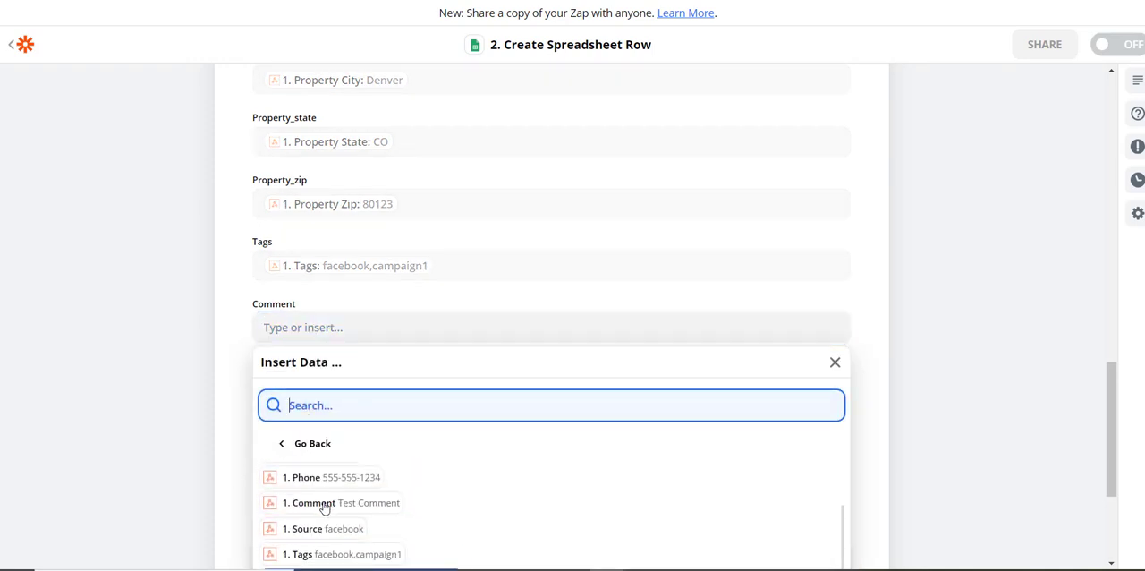
click(324, 507)
click(250, 351)
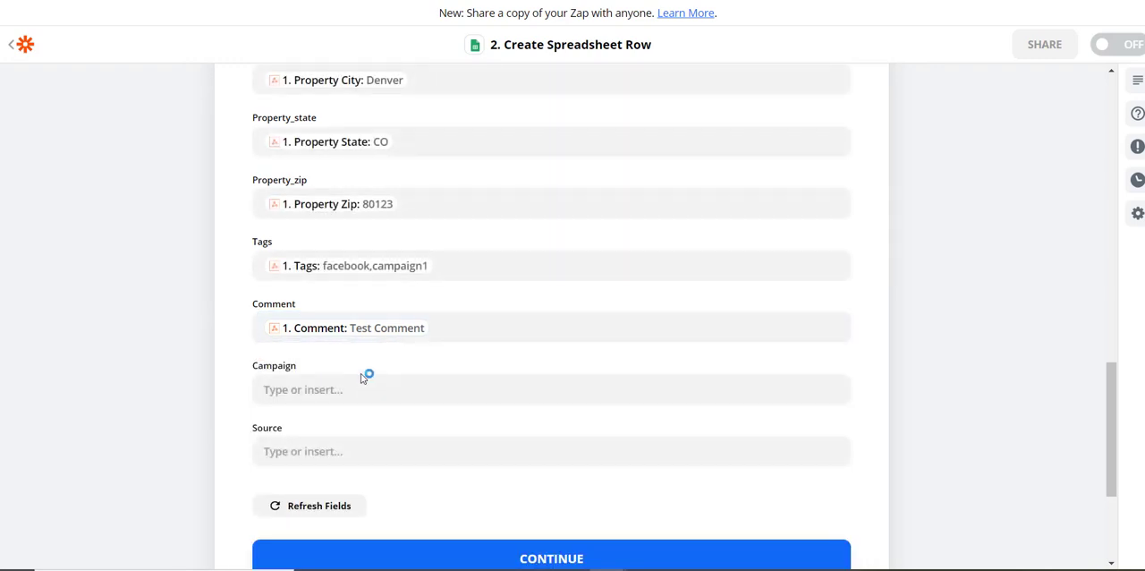
Map the spreadsheet row's Campaign field to the Campaign value from the Catch Hook.
click(315, 309)
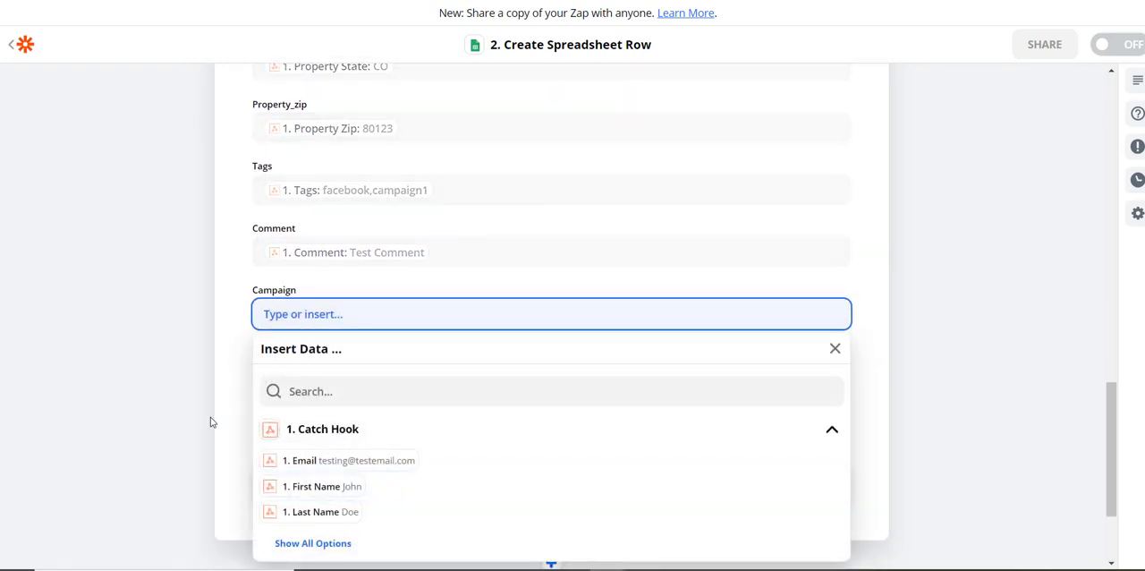
click(310, 542)
scroll(439, 485, down, 3)
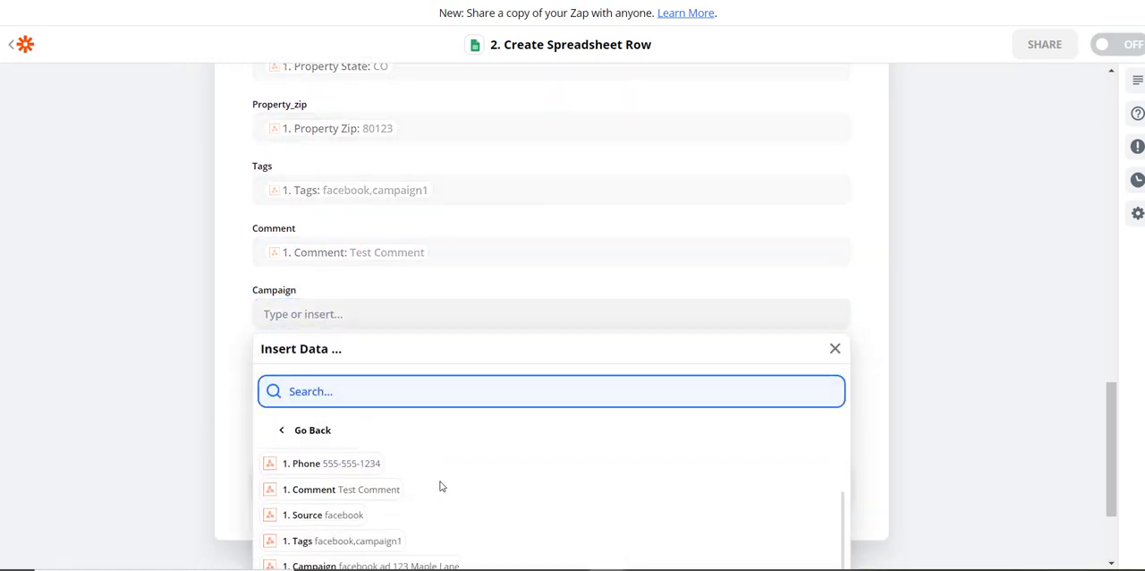
scroll(441, 484, down, 1)
click(350, 491)
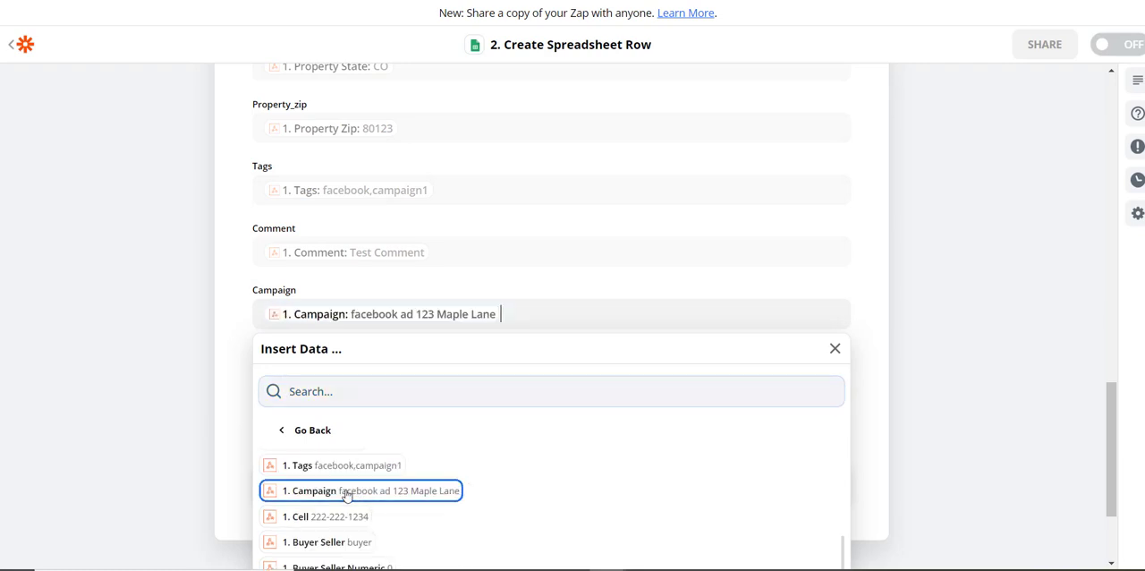
click(221, 404)
Map the spreadsheet row's Source field to the Catch Hook's Source value and continue to the action's test stage.
click(348, 375)
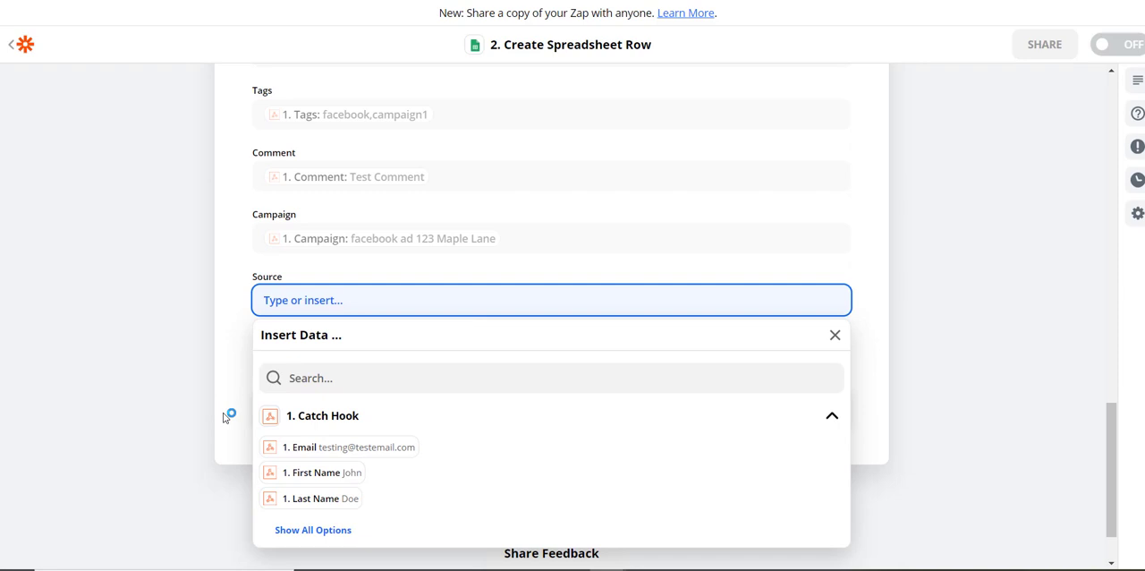
click(322, 530)
scroll(492, 468, down, 2)
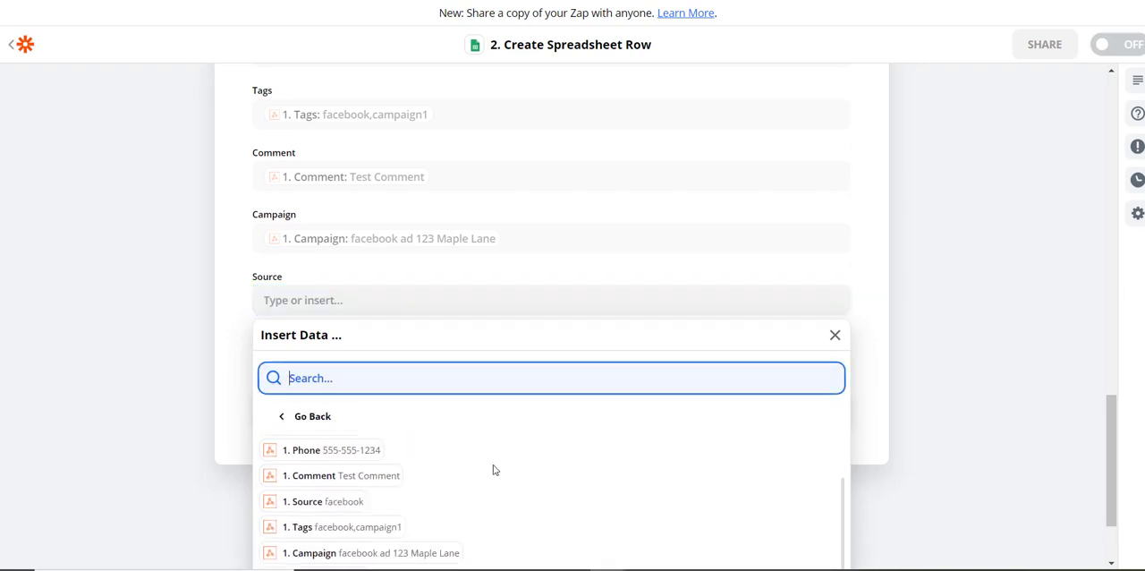
click(319, 505)
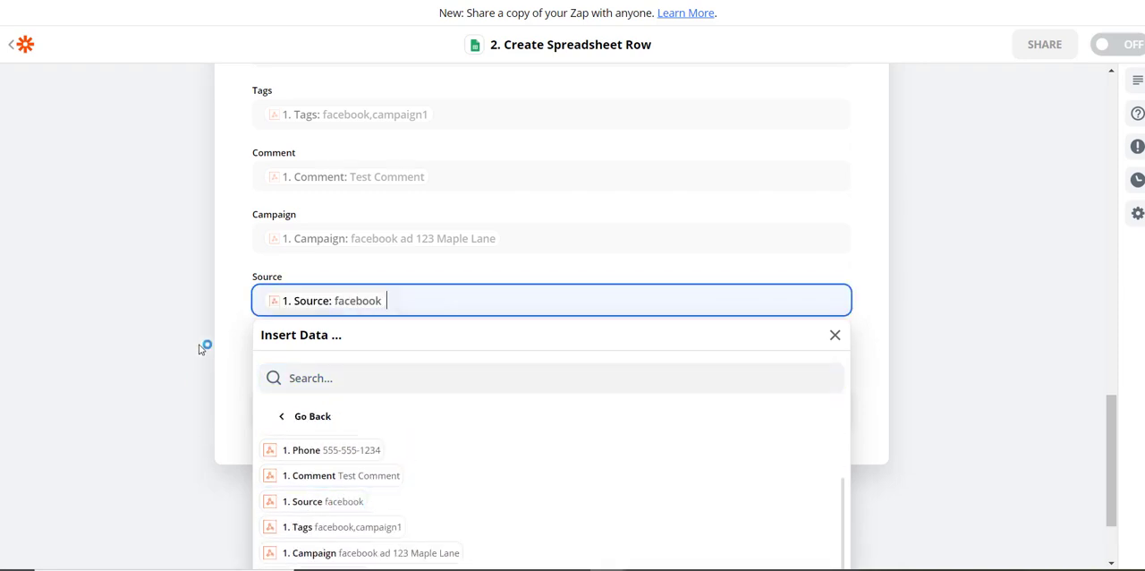
click(215, 343)
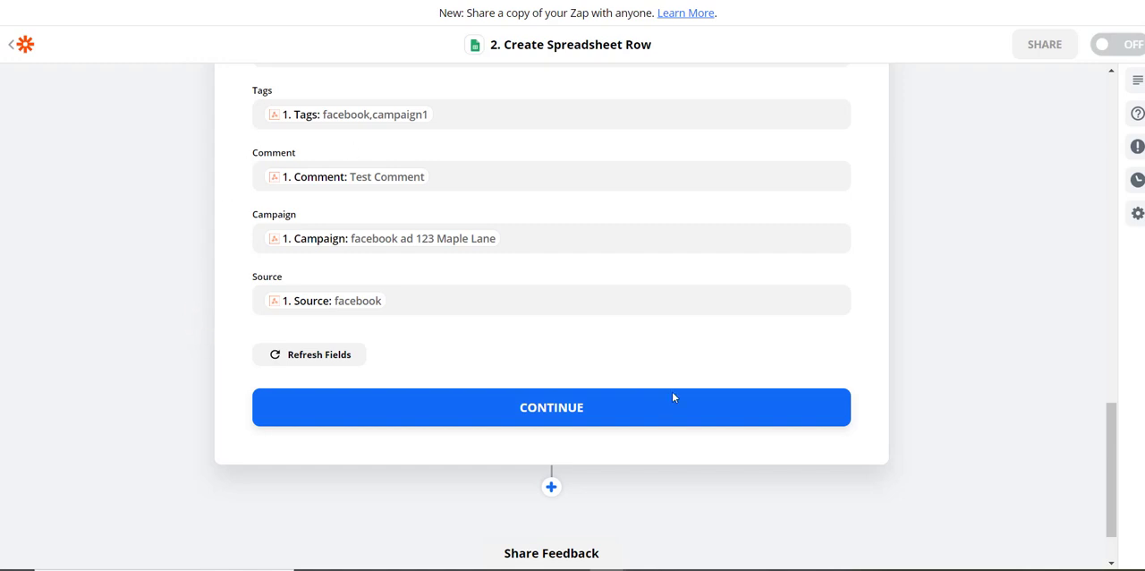
click(554, 410)
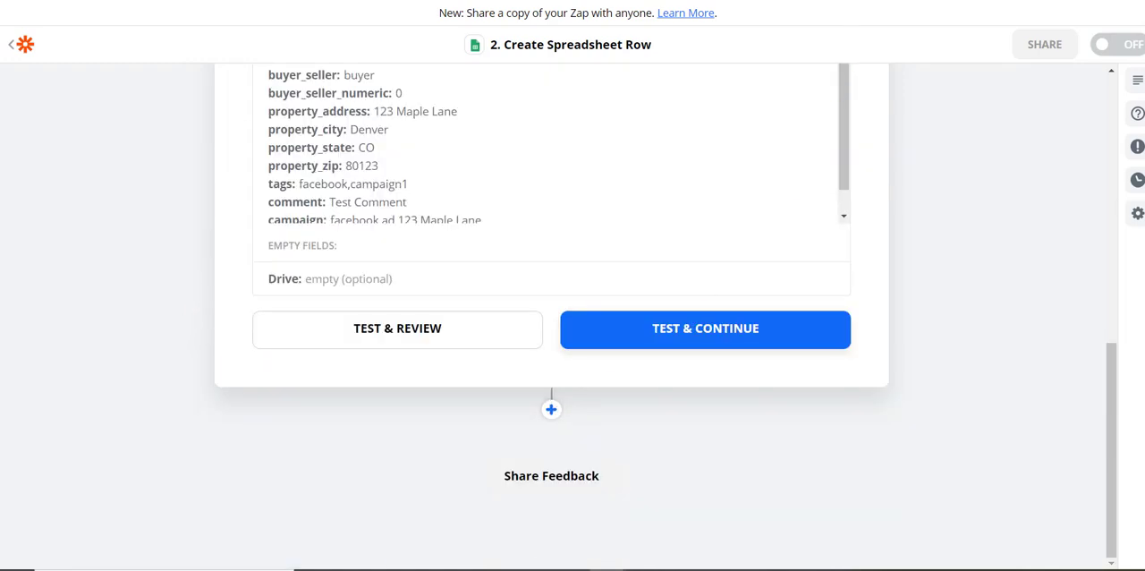
Test and review the Create Spreadsheet Row action, and check the ListingsMagic Google Sheets Template for the test row.
click(881, 0)
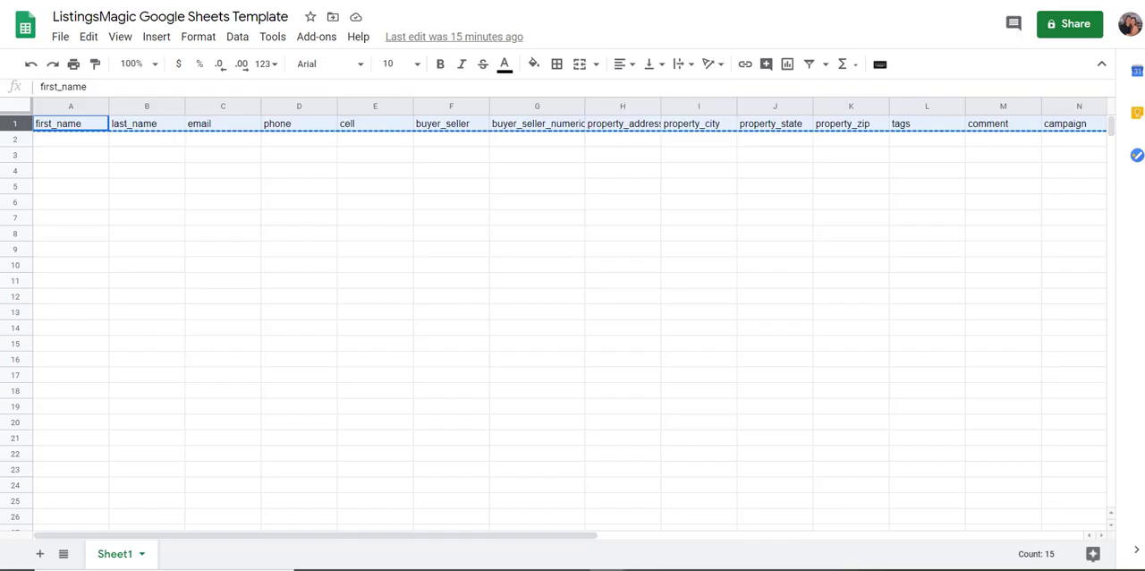
click(770, 0)
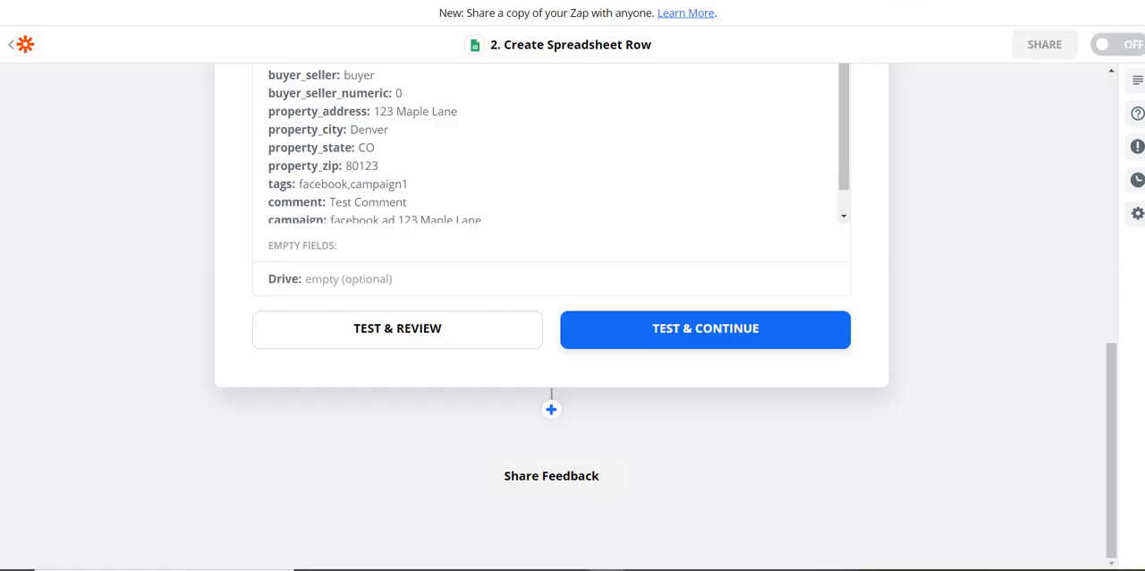
click(409, 331)
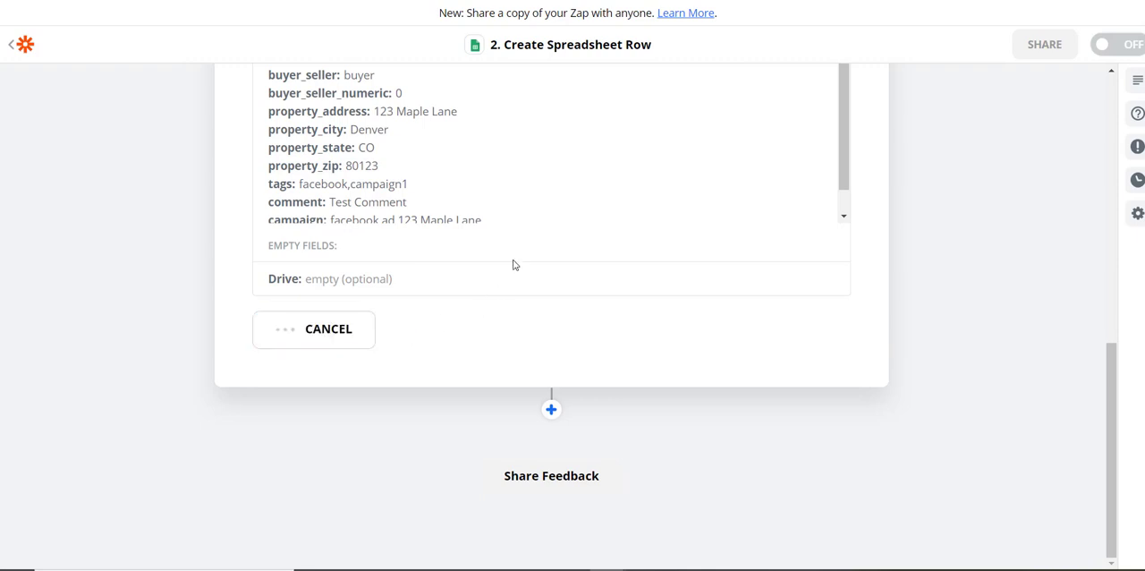
scroll(517, 263, up, 1)
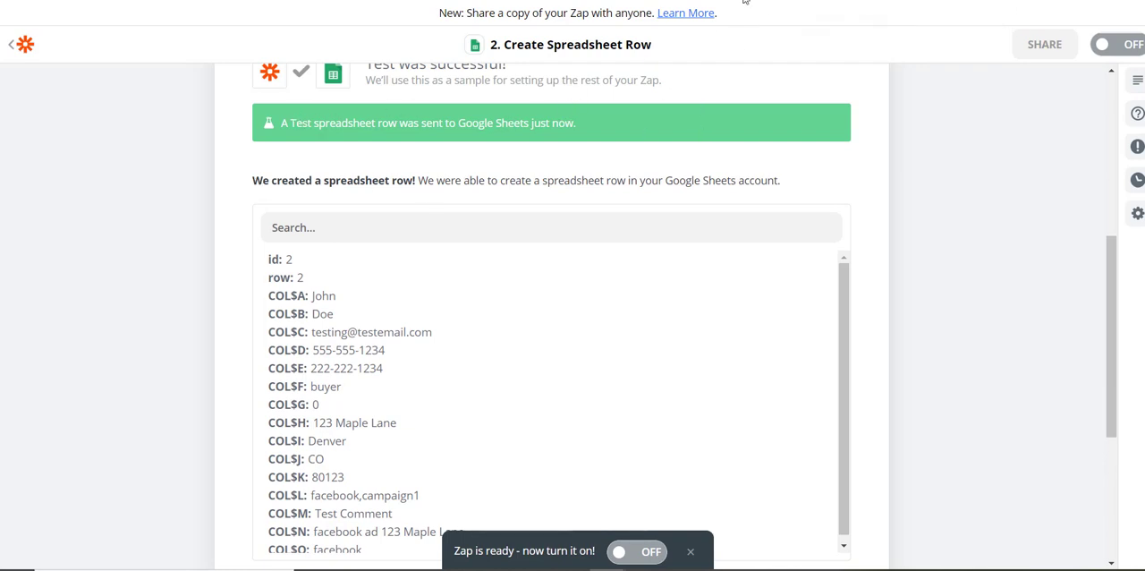
click(931, 1)
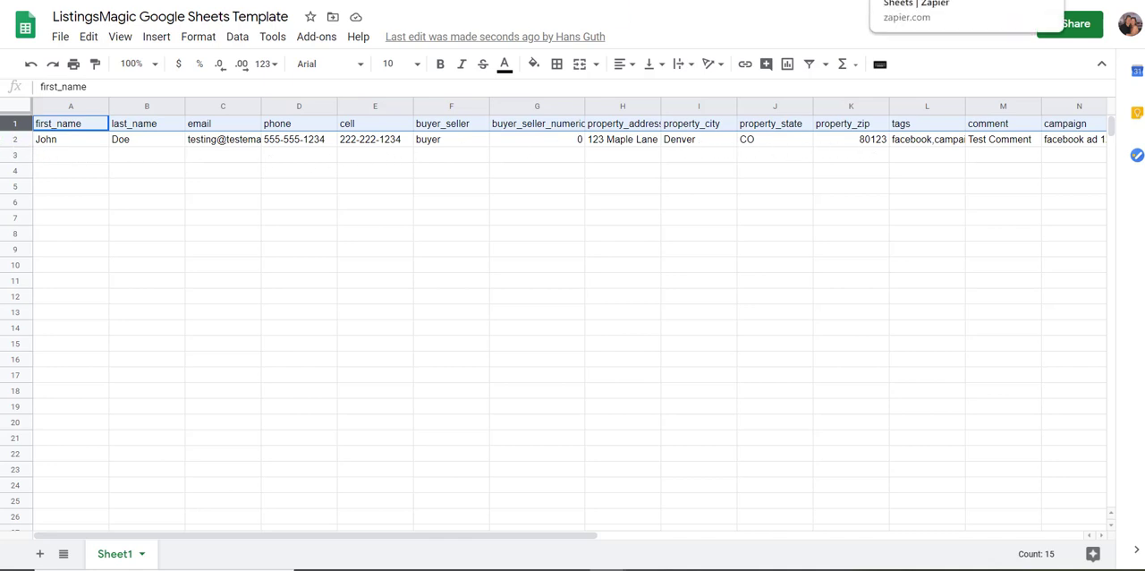
Return to the Zap, look through the test result's columns and turn the Zap on.
click(926, 1)
scroll(572, 374, down, 1)
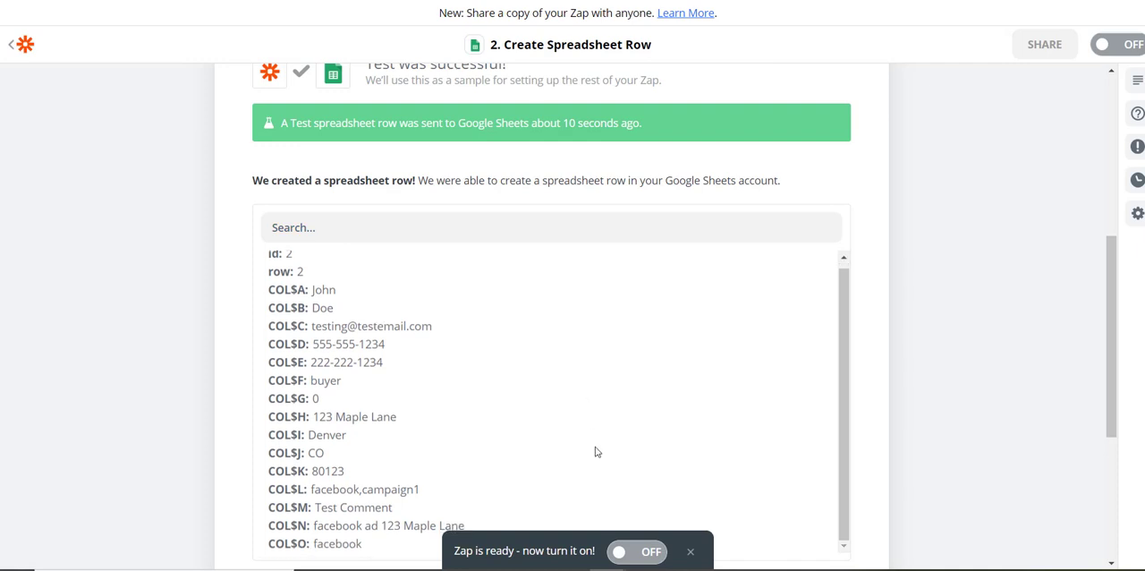
click(650, 552)
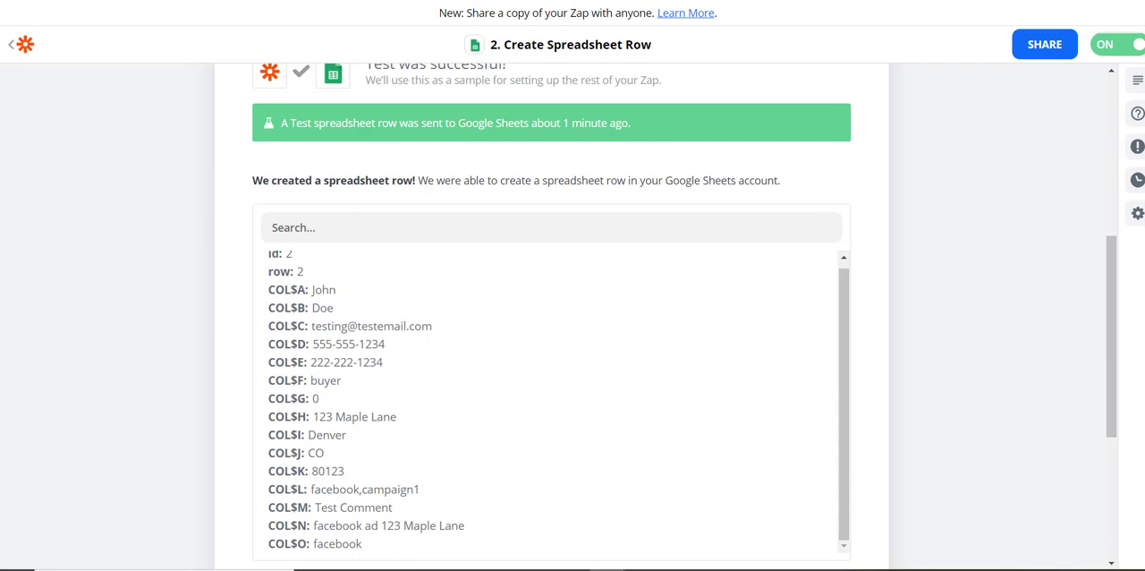
Switch to the property listing website and reopen its Contact Me form.
click(170, 0)
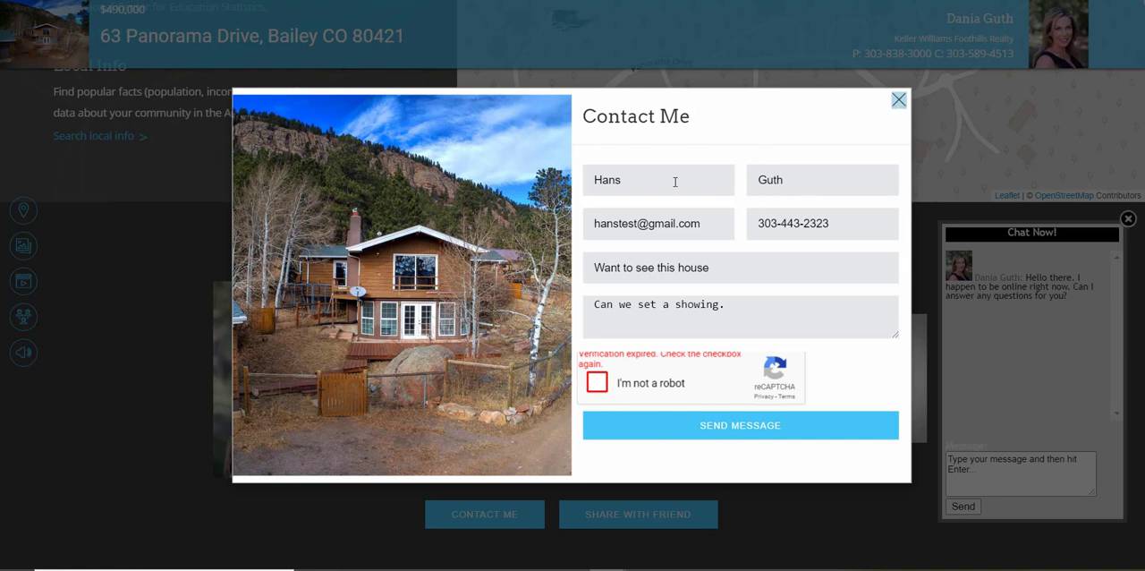
click(899, 99)
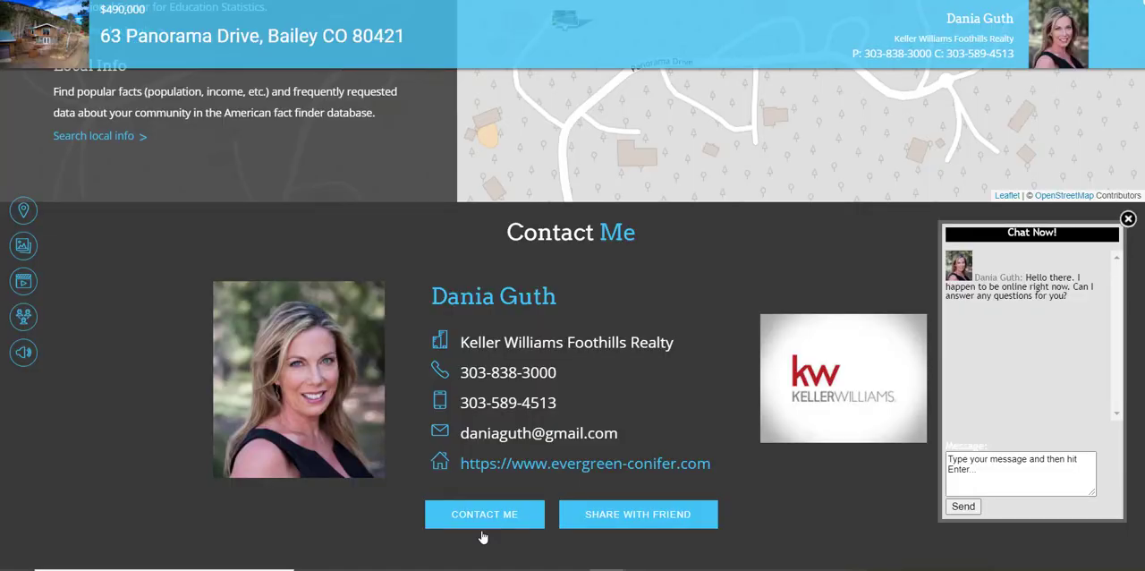
scroll(563, 474, up, 3)
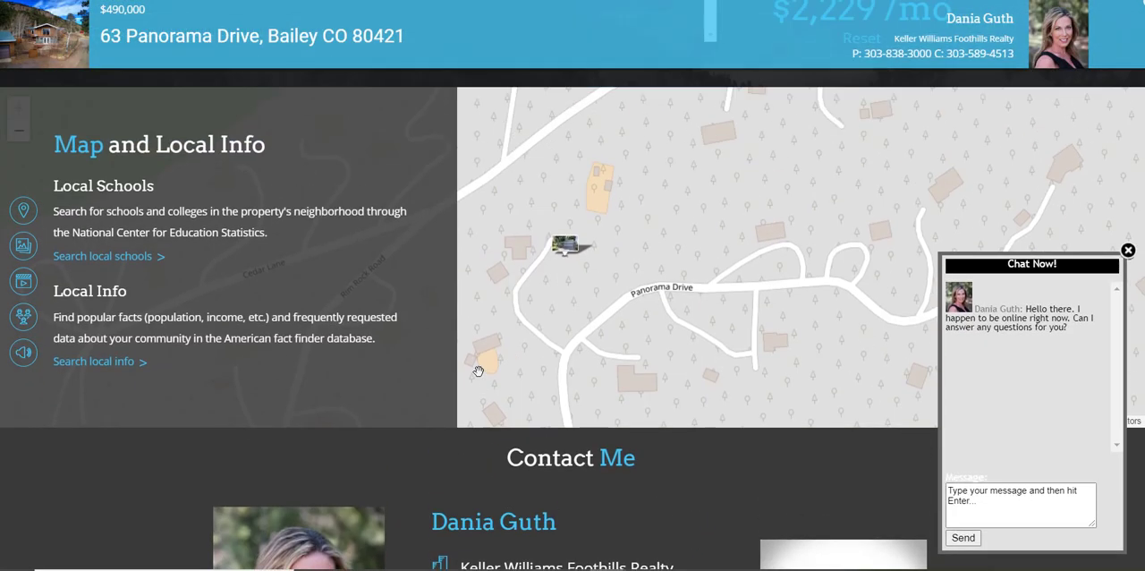
scroll(479, 370, down, 4)
click(482, 515)
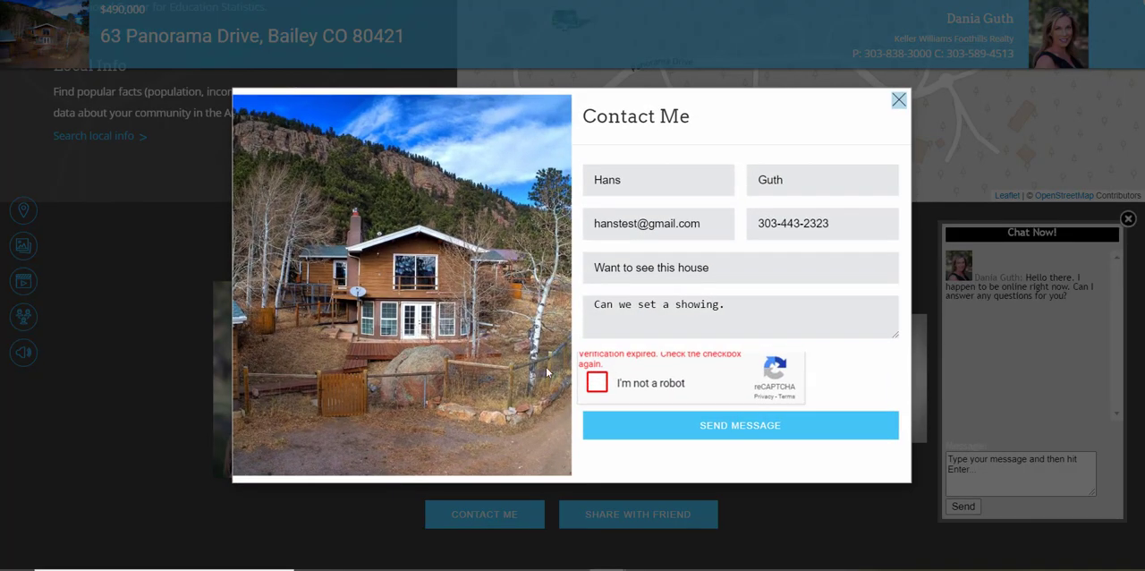
Replace the first name, last name and e-mail address in the Contact Me form with the test lead's details.
click(711, 223)
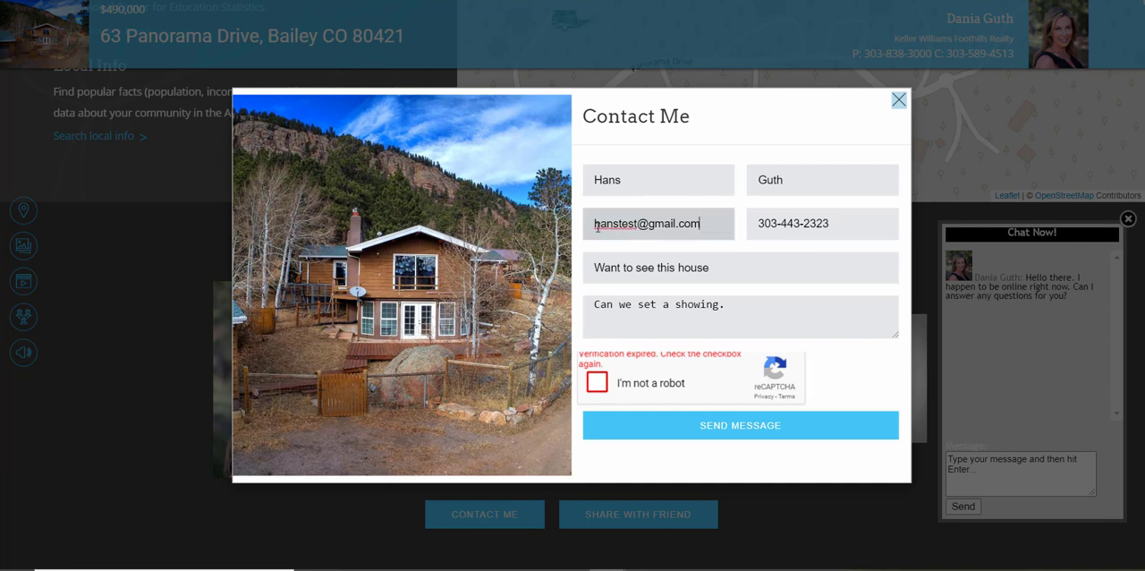
key(BackSpace)
drag(727, 224, 587, 223)
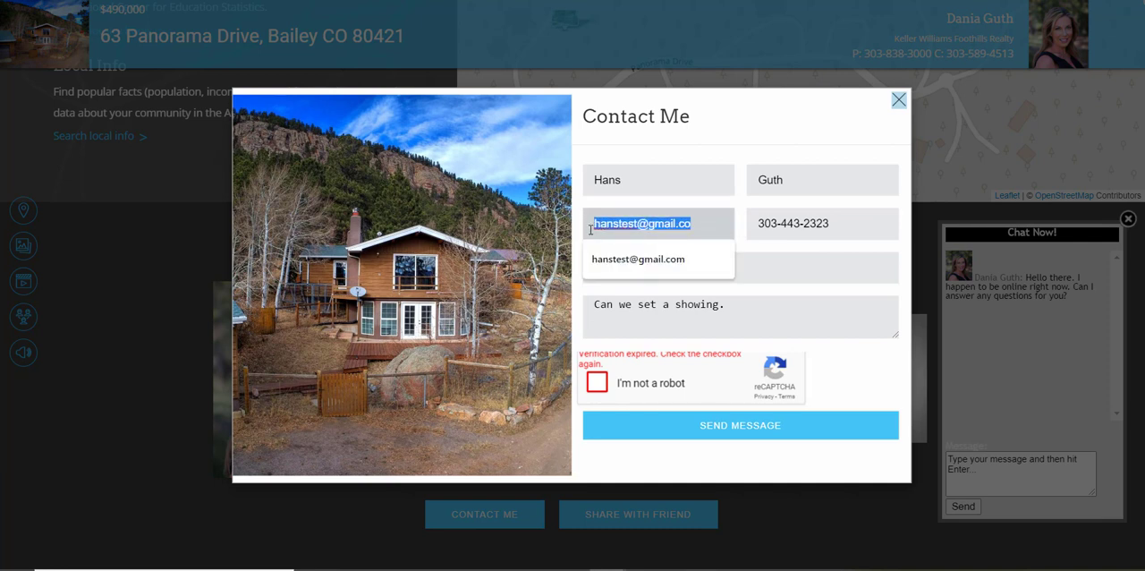
key(BackSpace)
click(632, 180)
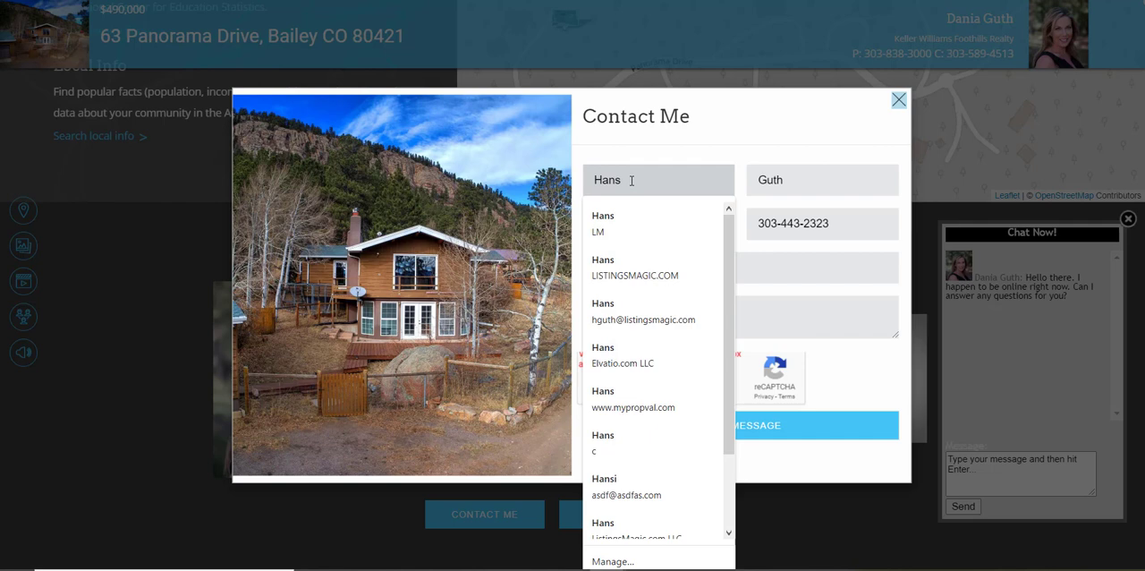
text(Test)
key(Tab)
text(Gu)
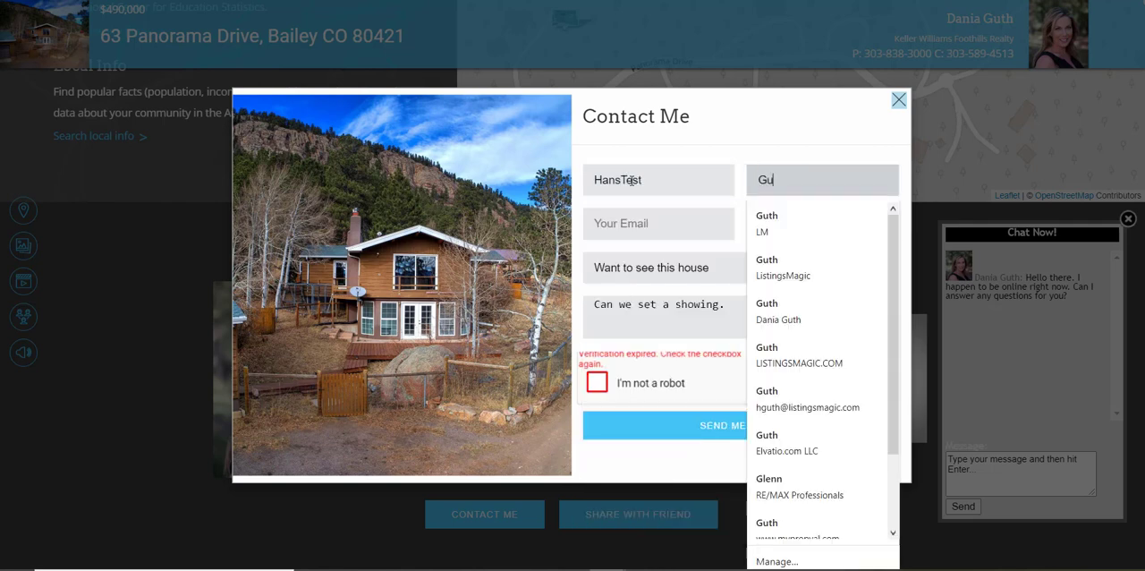
text(y)
key(Tab)
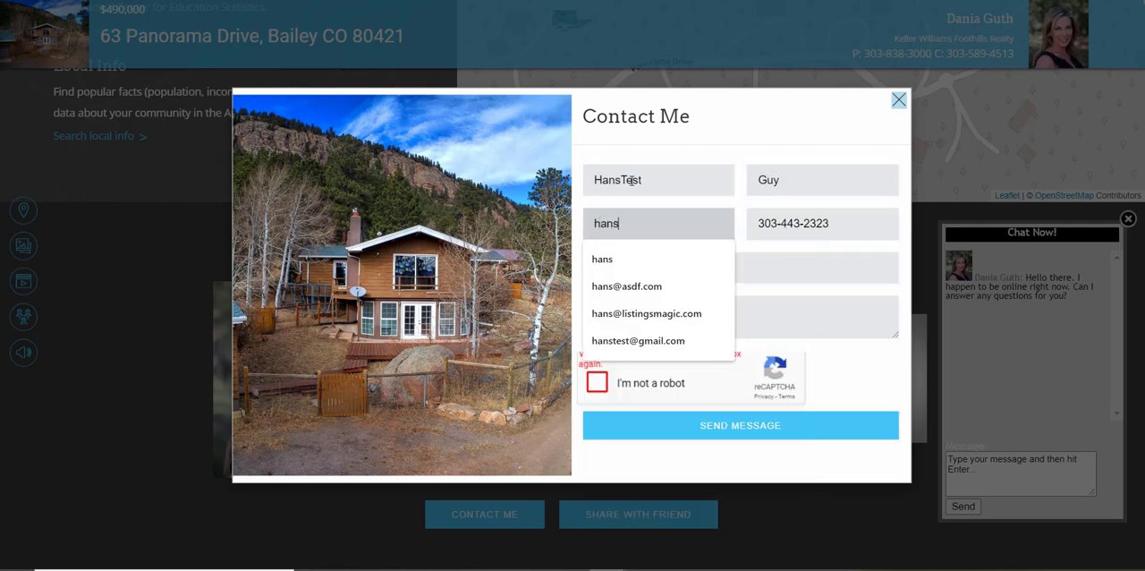
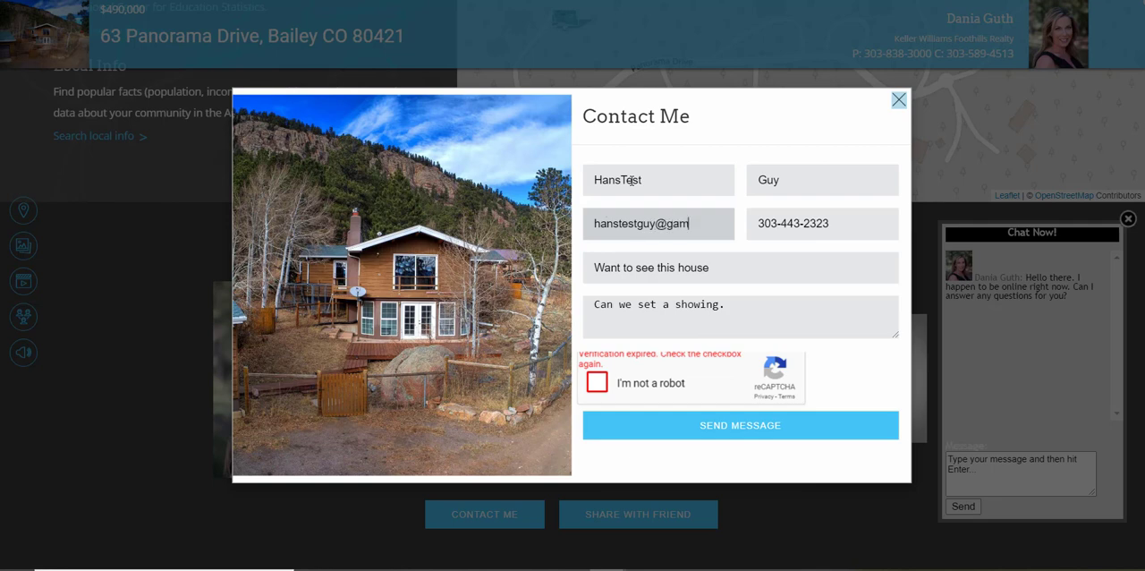
Replace the phone number with the test lead's, then complete the robot check and try to send the message.
key(Tab)
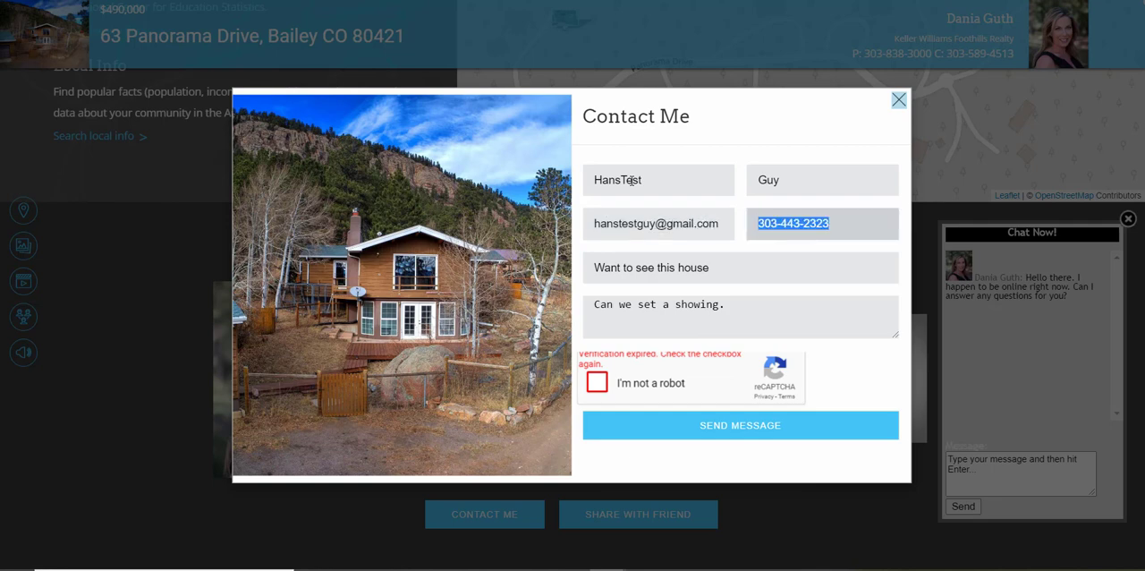
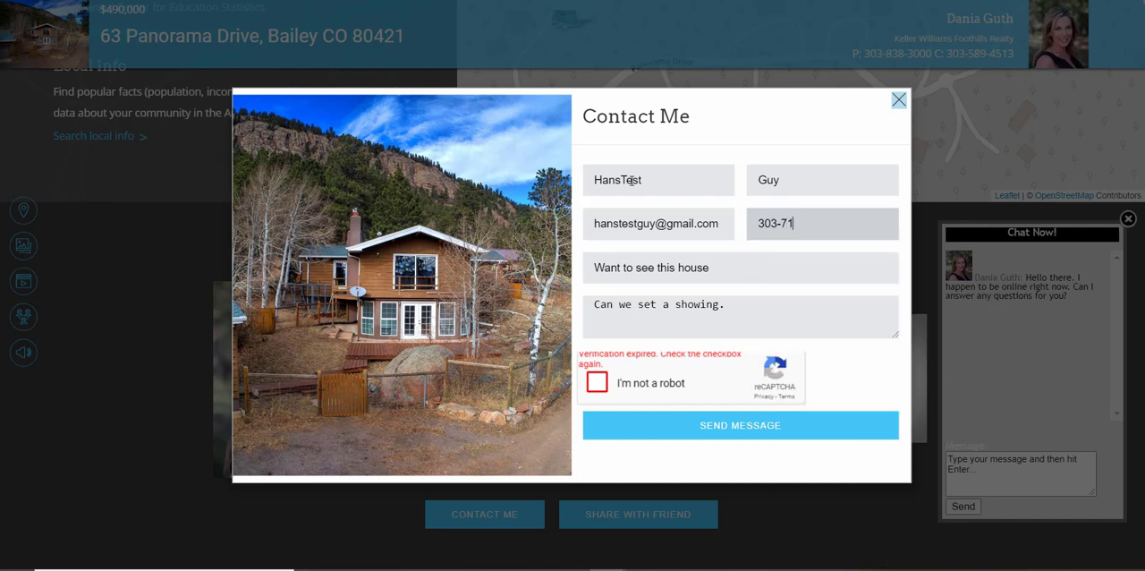
click(598, 383)
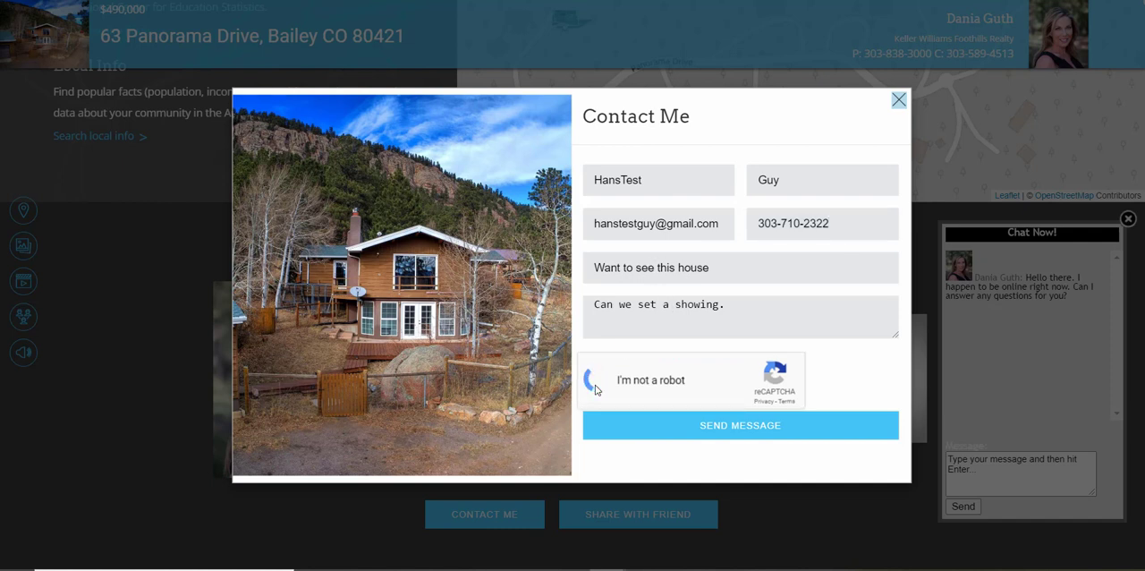
click(750, 426)
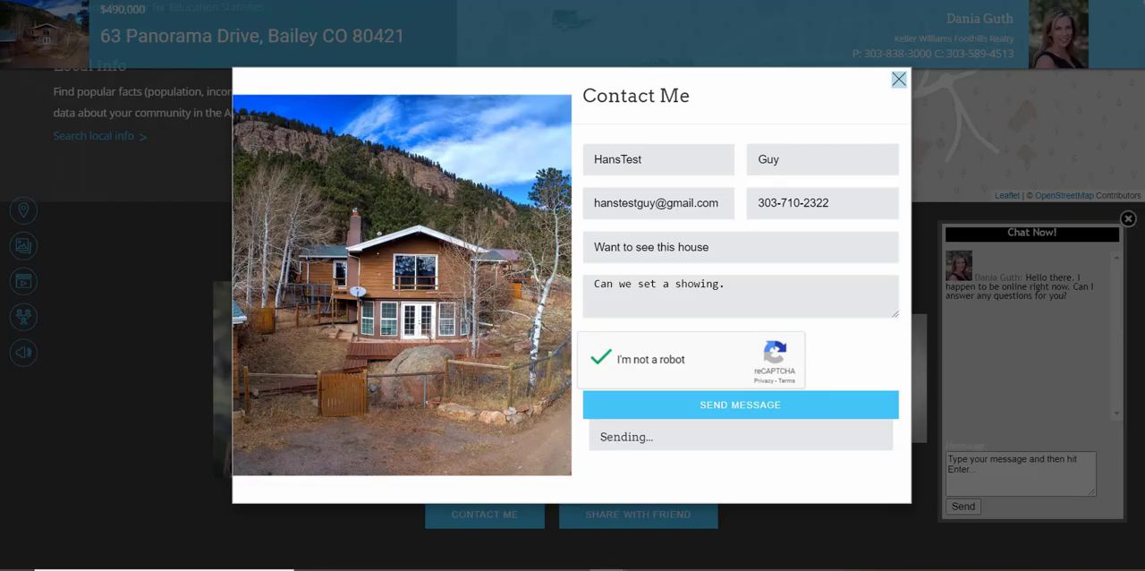
Reload the listing page and connect the computer to the Verizon VS995 7DFE Wi-Fi network.
right_click(53, 101)
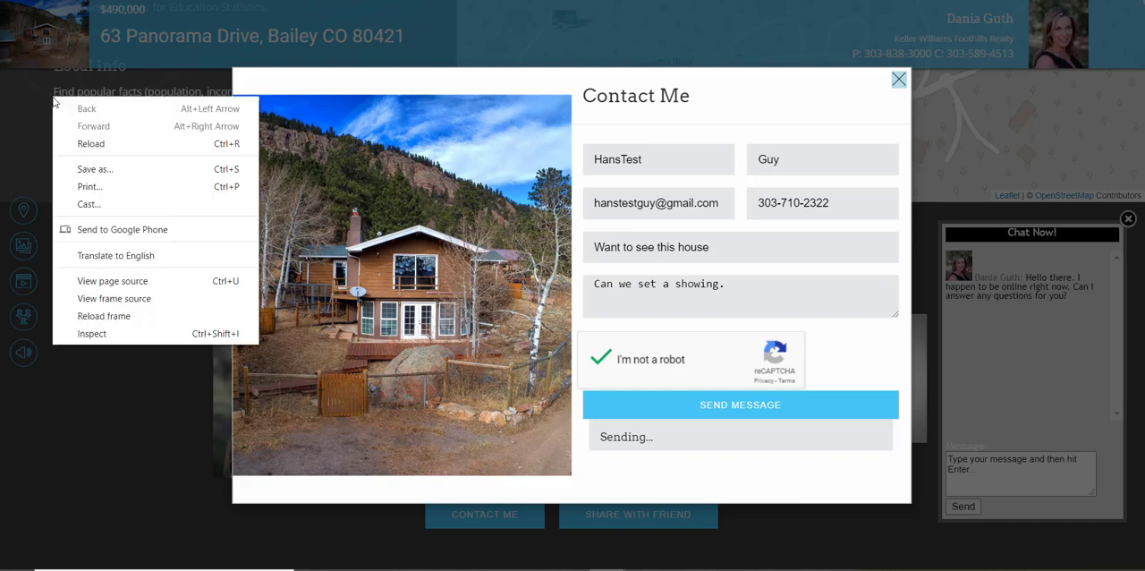
click(91, 143)
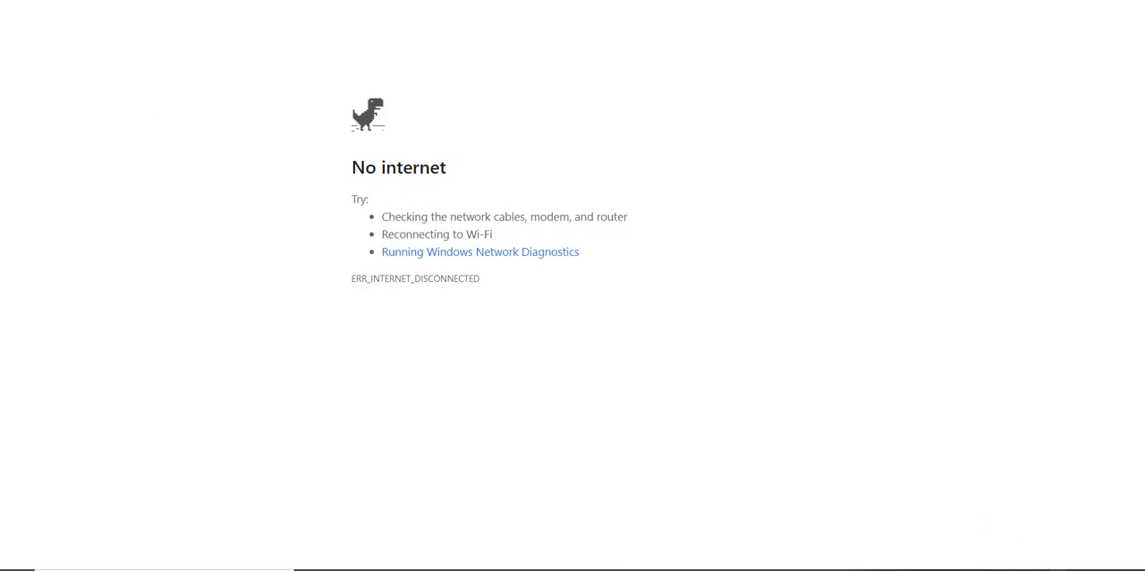
click(1028, 570)
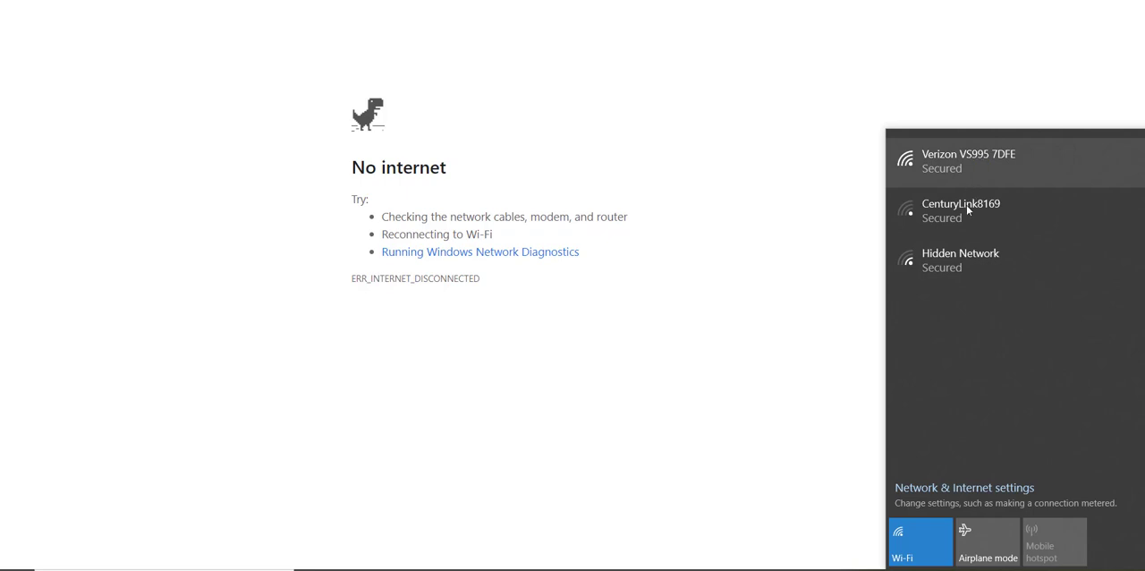
click(963, 155)
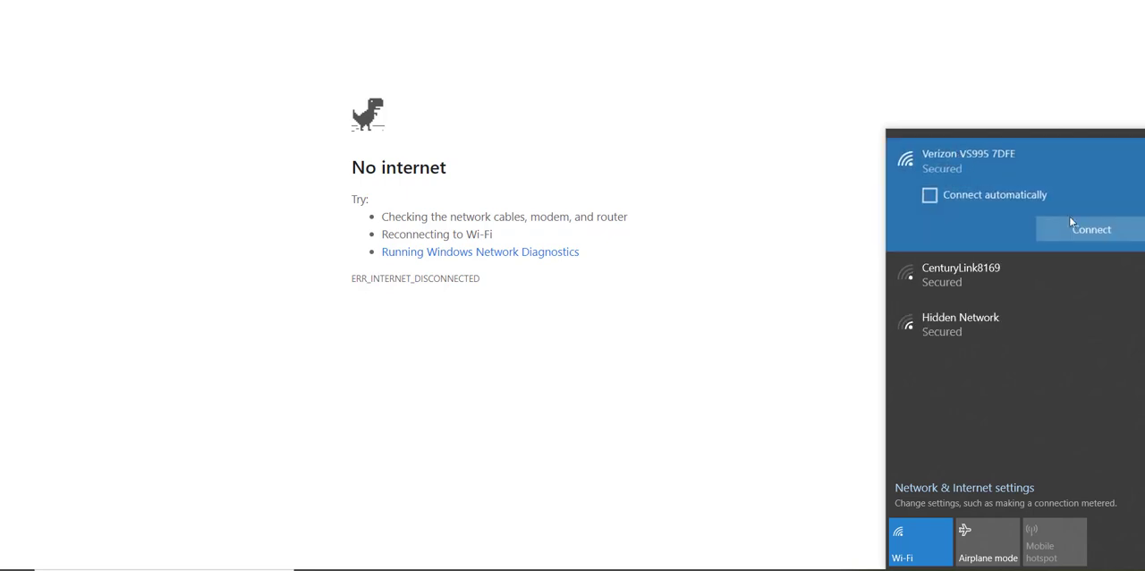
click(1093, 227)
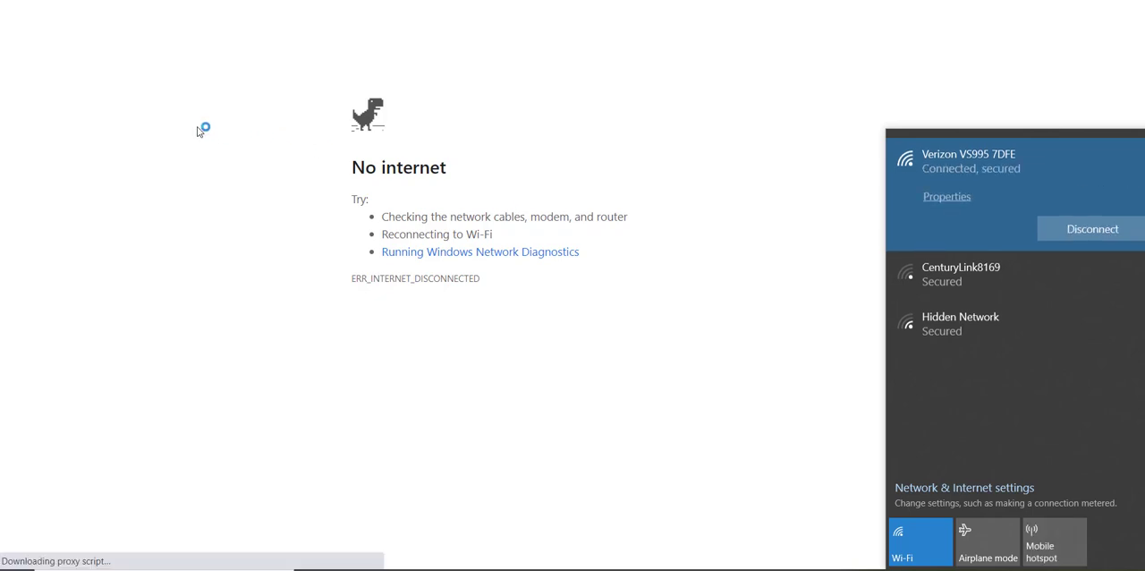
Reload the property listing page and open the Contact Me form in its contact section.
right_click(125, 71)
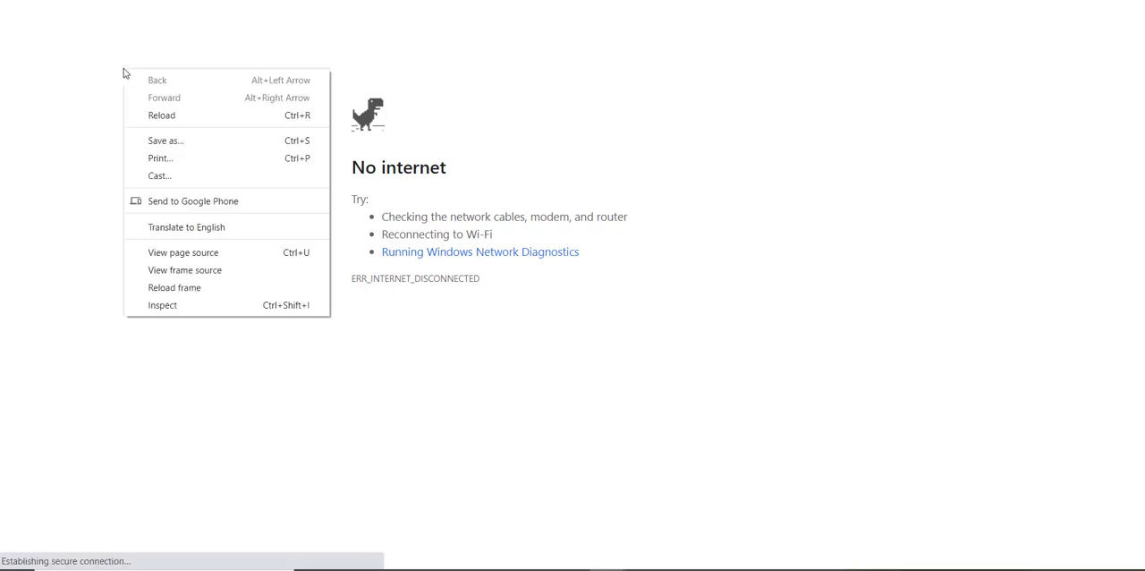
click(143, 114)
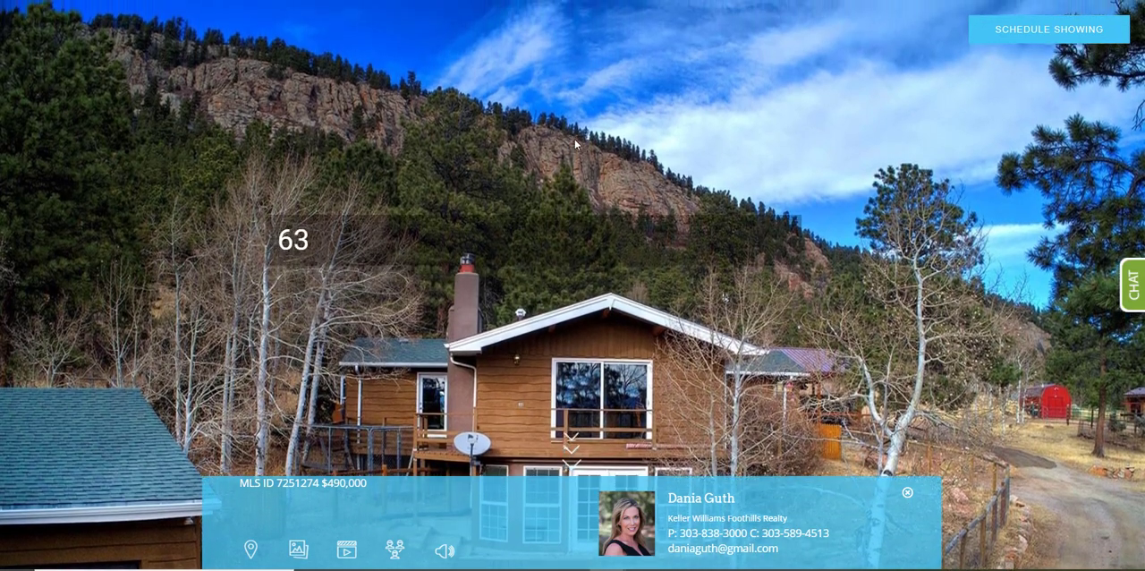
scroll(574, 138, down, 4)
scroll(668, 122, down, 8)
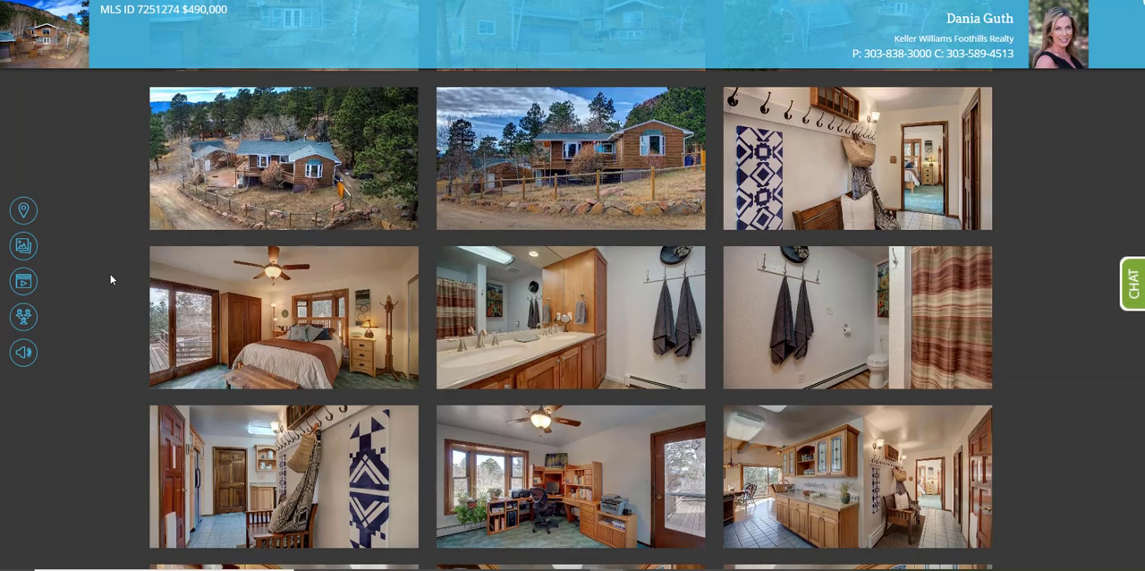
scroll(110, 274, down, 10)
scroll(110, 274, down, 15)
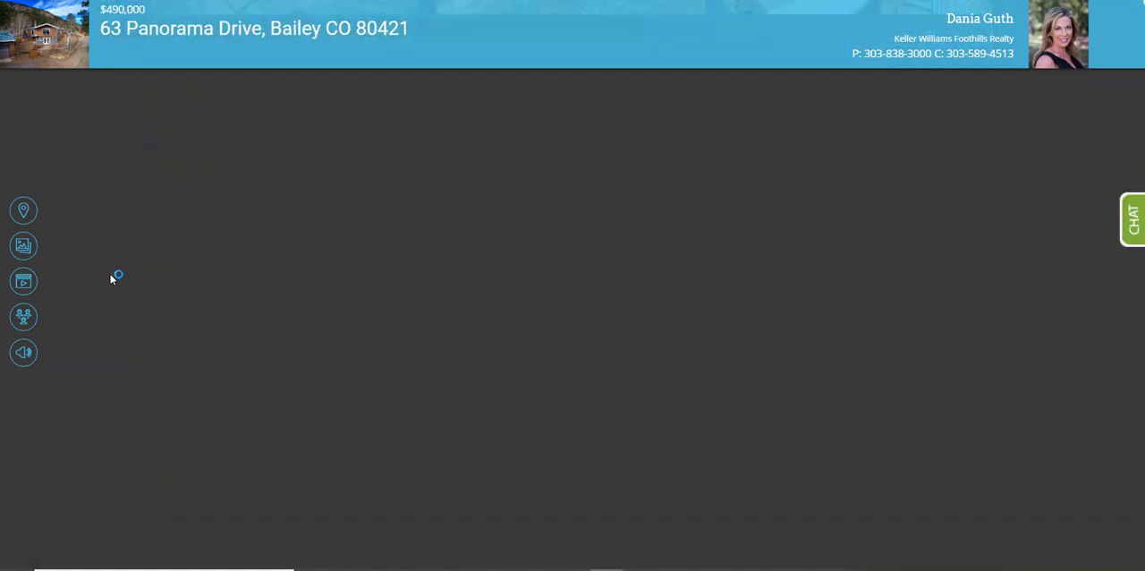
scroll(110, 278, down, 15)
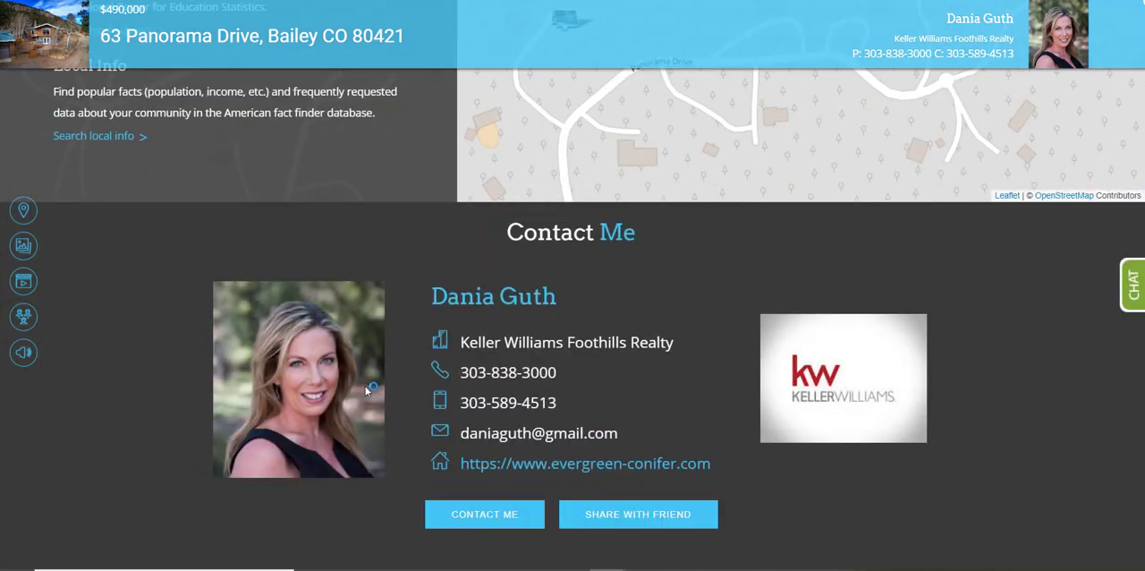
click(486, 516)
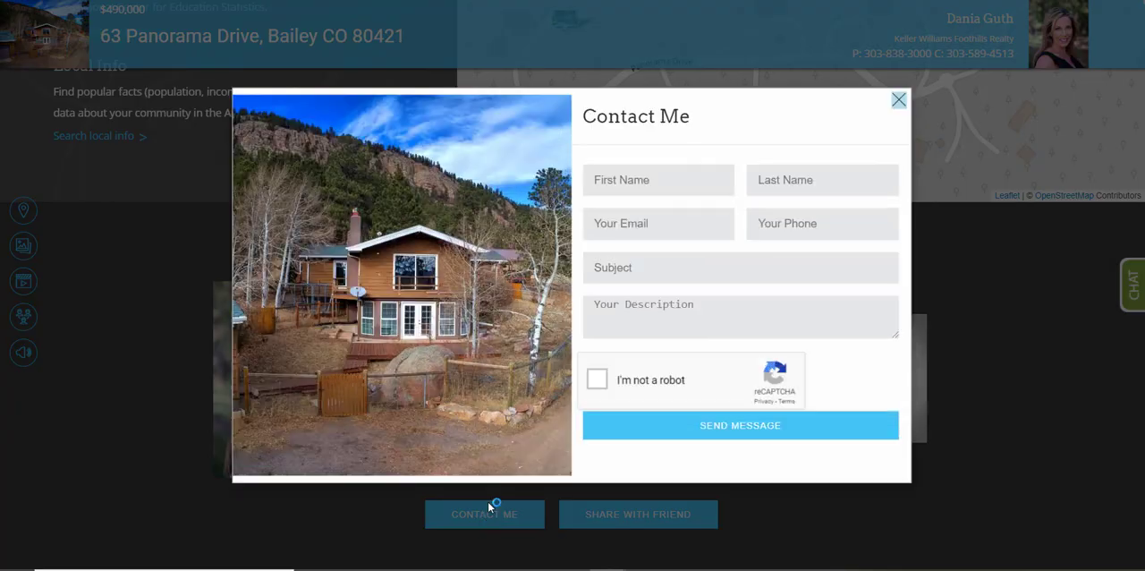
Enter the test lead's first name and last name in the Contact Me form.
click(649, 181)
text(hanstestgu)
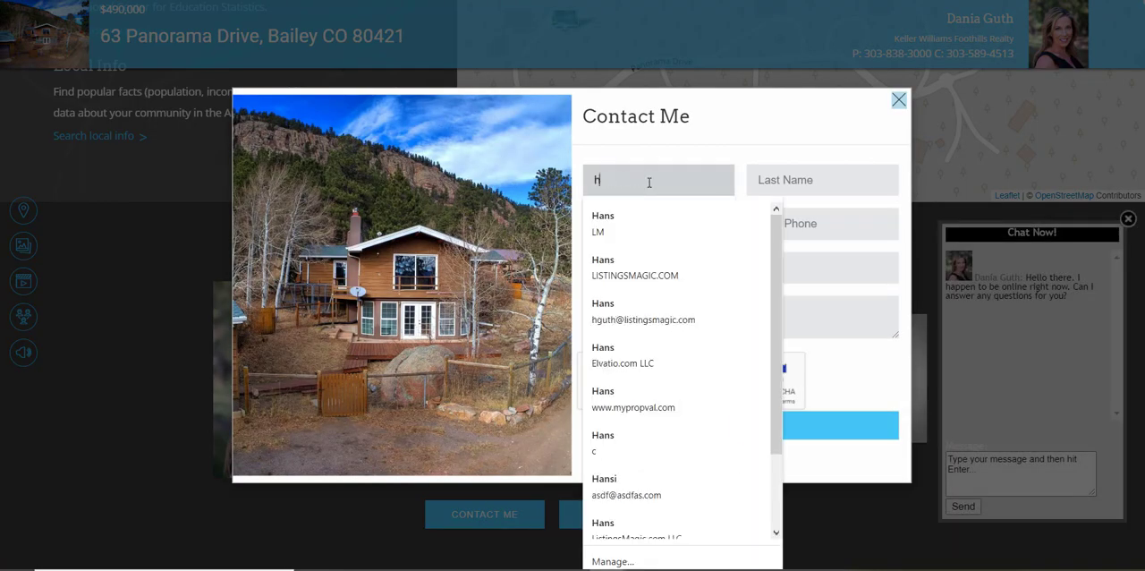
text(y)
key(Tab)
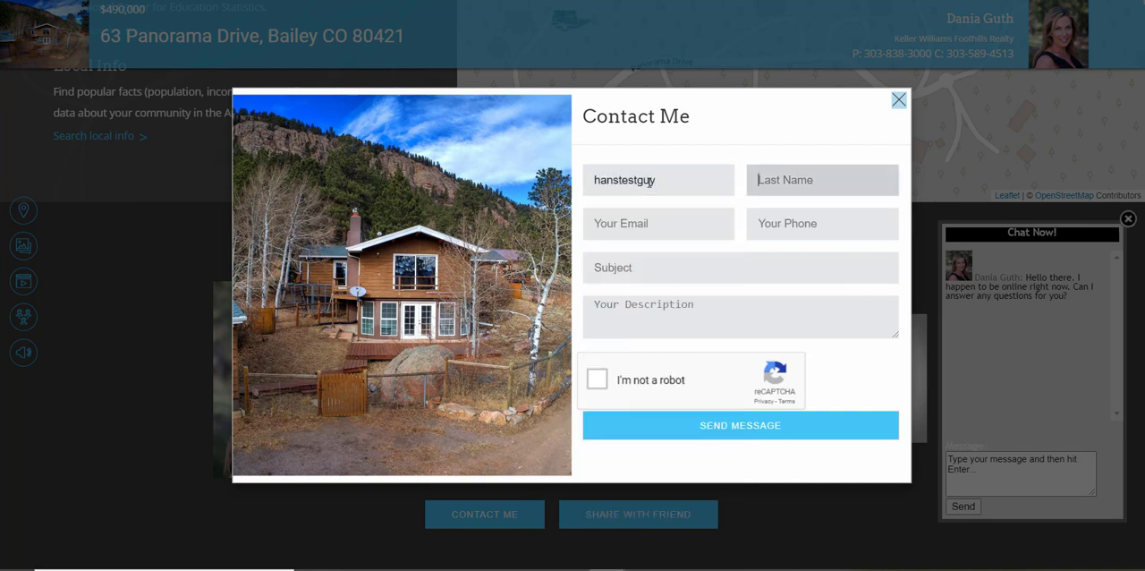
text(testing)
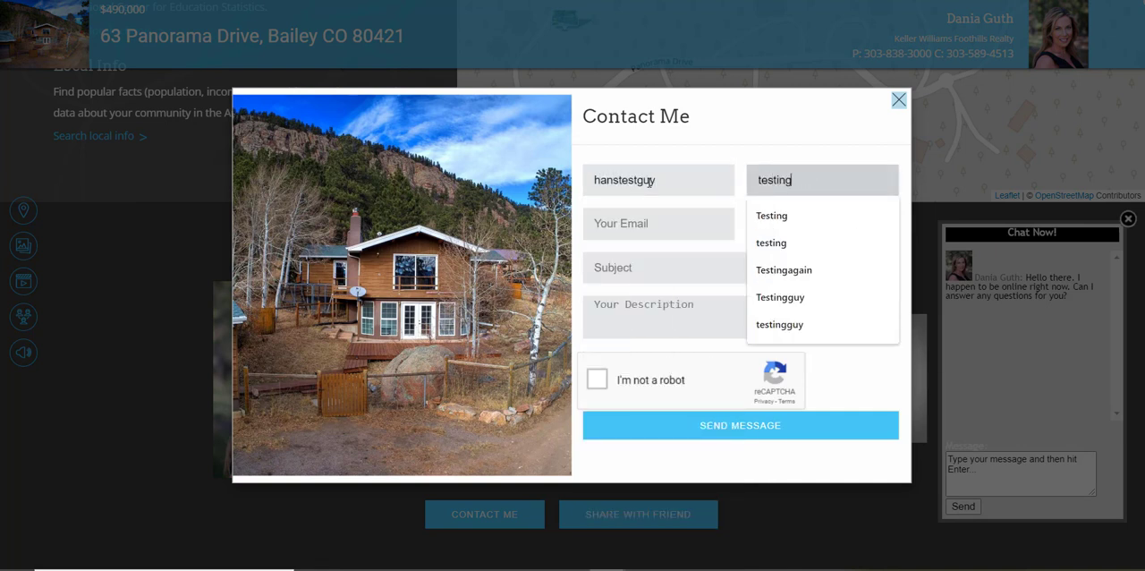
text(it)
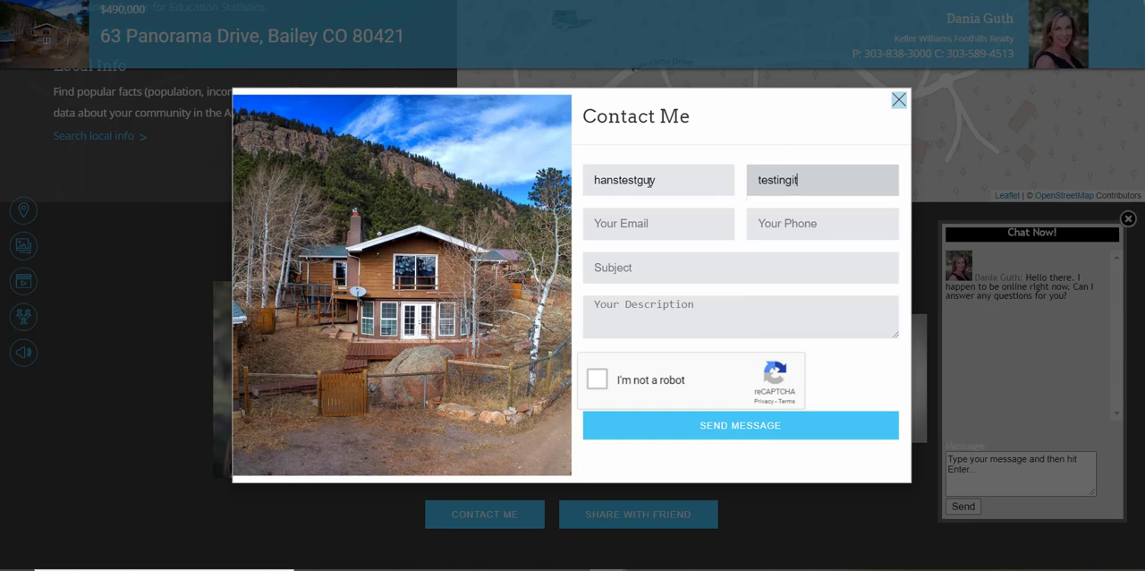
Fill in the test lead's e-mail address and phone number in the Contact Me form.
key(Tab)
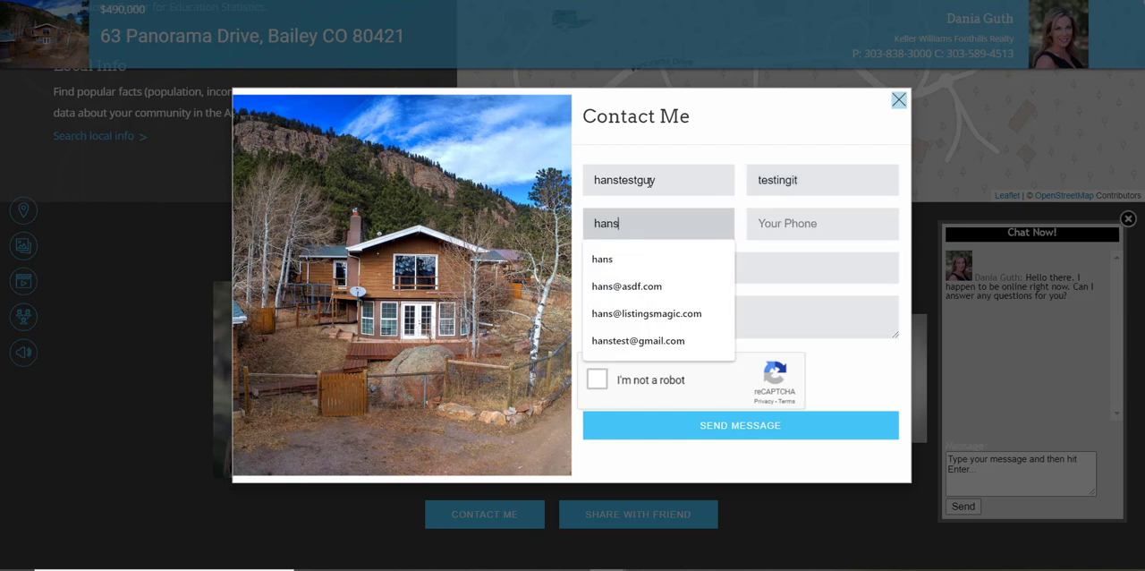
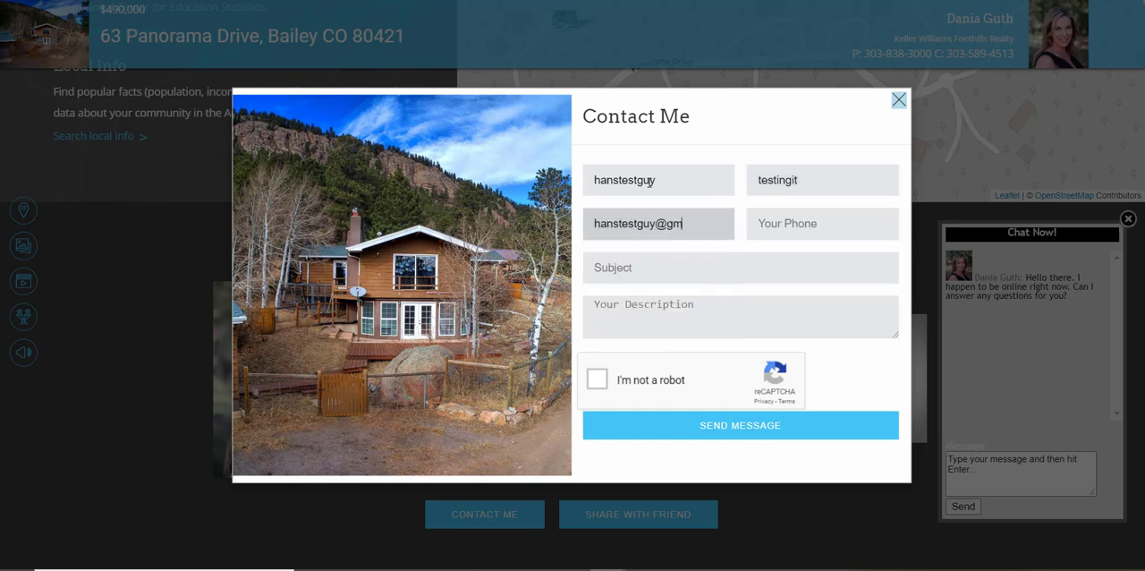
key(Tab)
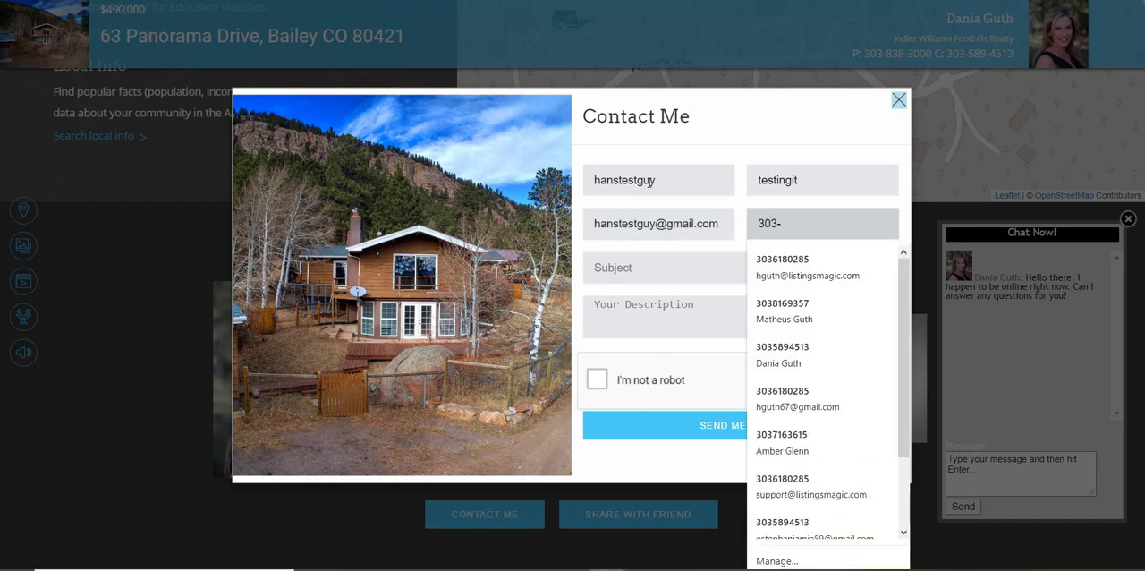
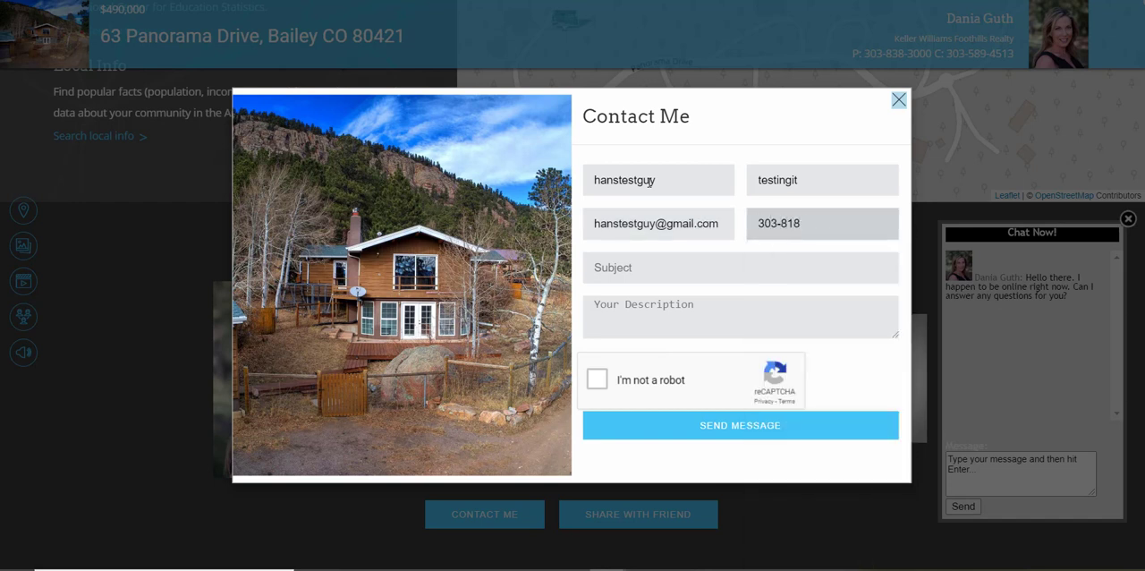
Set the message subject to "Want to see this house" and the description to "Can we get in tomorrow.".
click(634, 269)
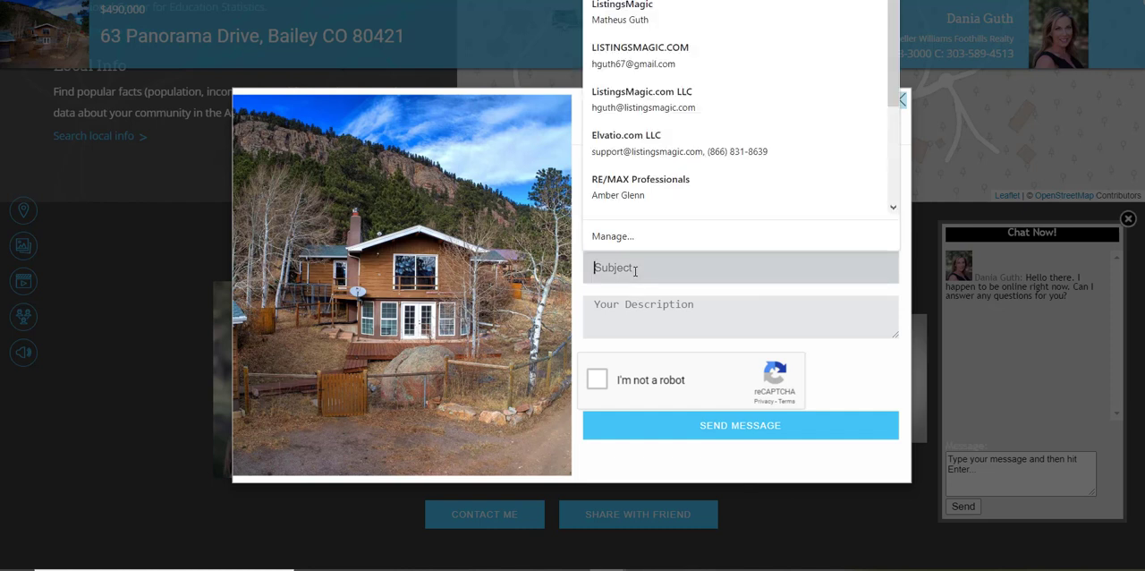
text(Te)
key(BackSpace)
key(BackSpace)
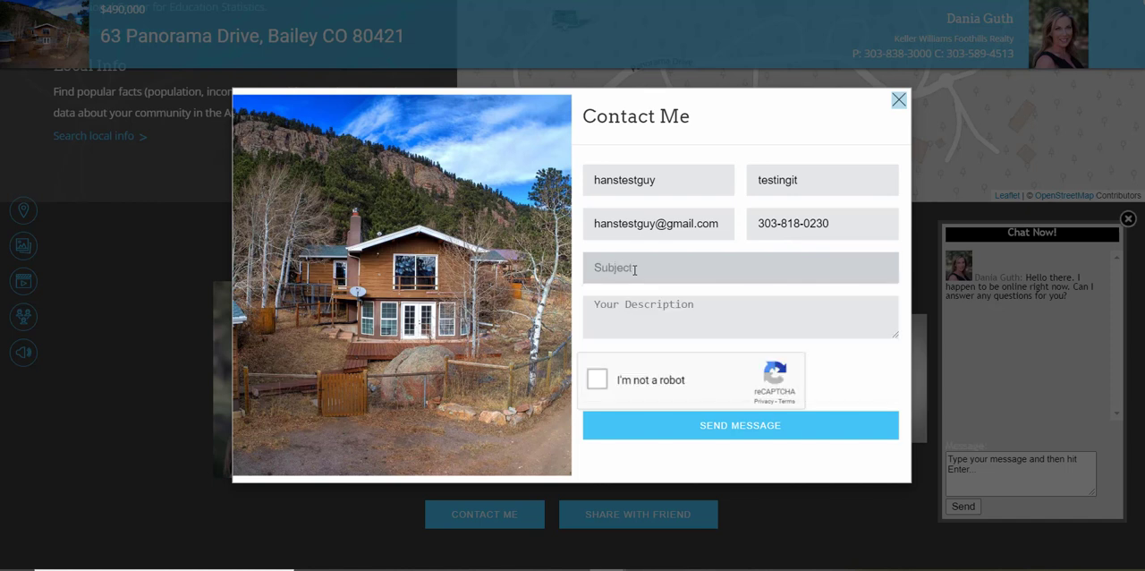
text(Want to)
key(Down)
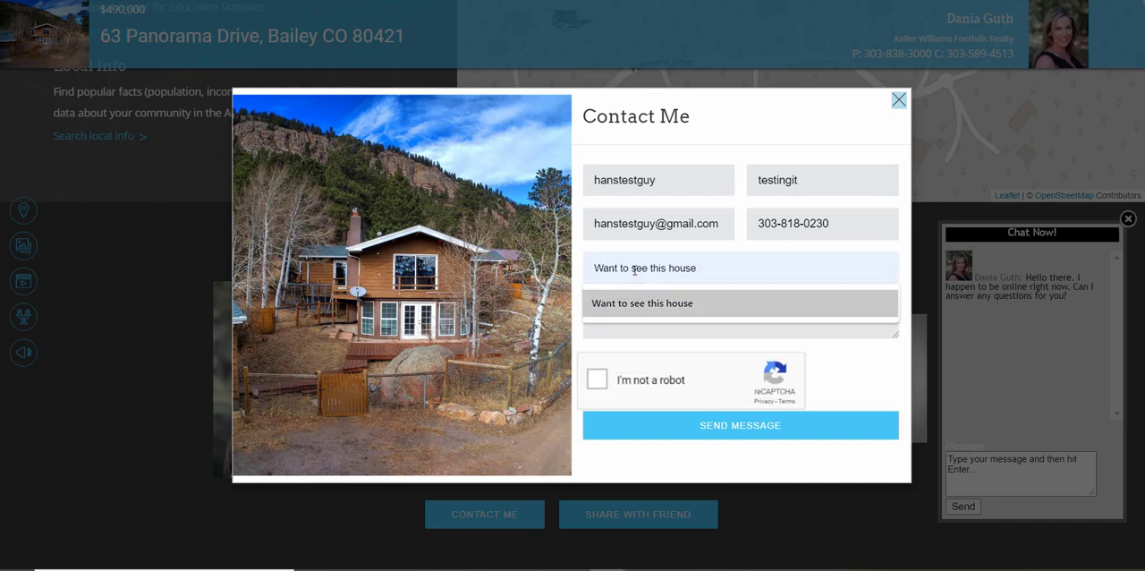
key(Tab)
text(Can )
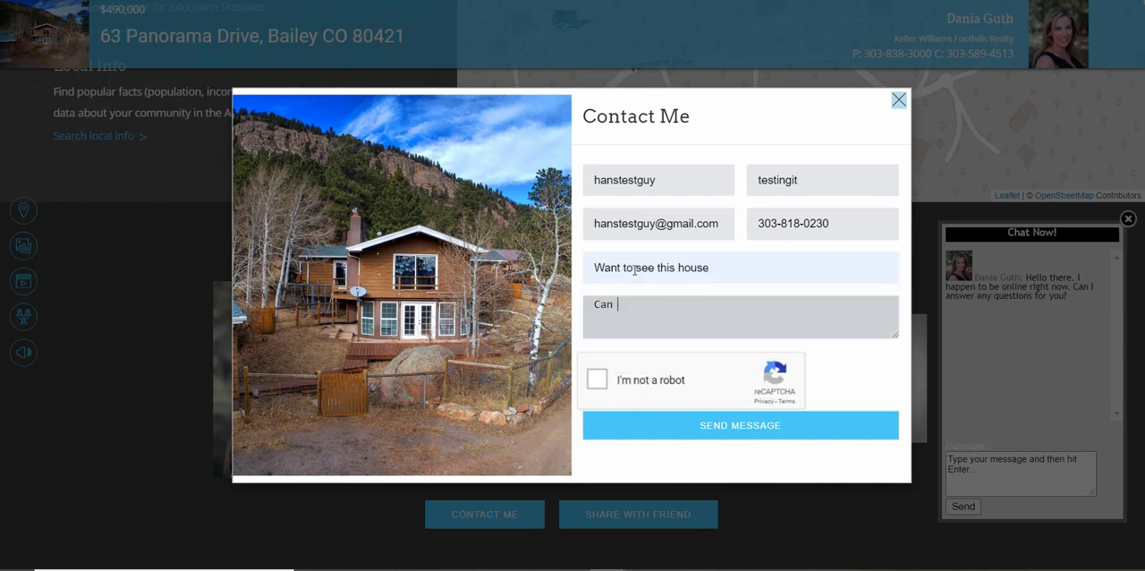
text(we get in tomorrow.)
Send the contact message with the robot check completed, and switch to the ListingsMagic Google Sheets Template spreadsheet to check for the lead.
click(594, 385)
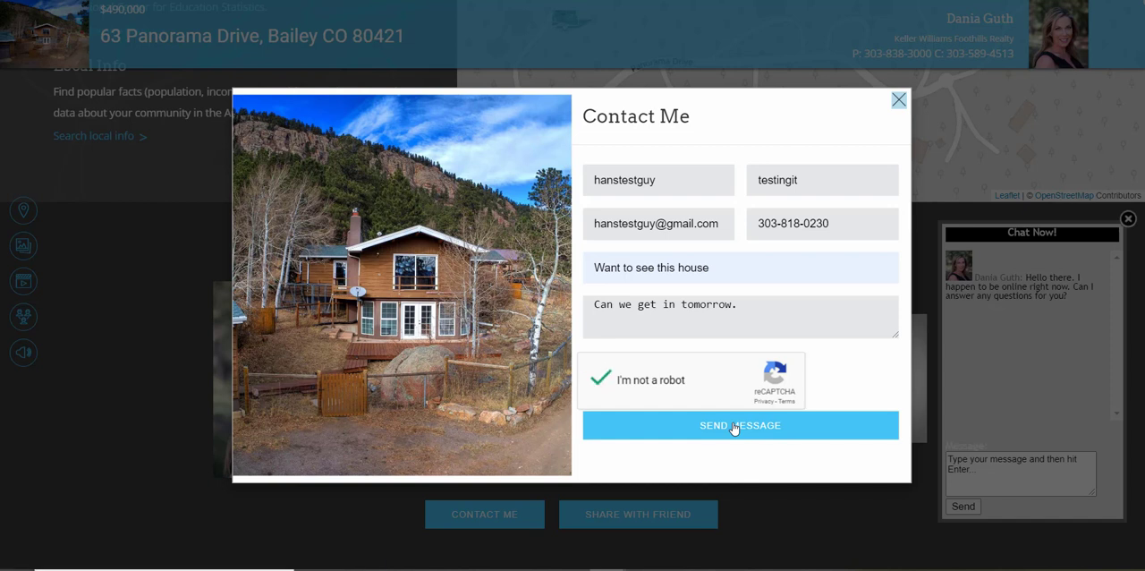
click(734, 428)
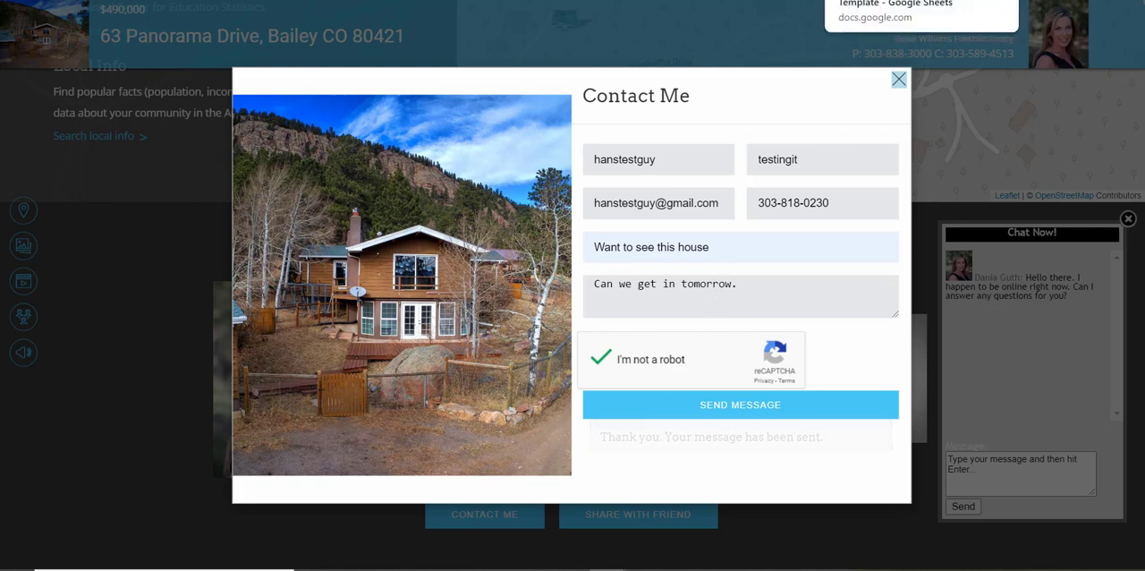
click(886, 1)
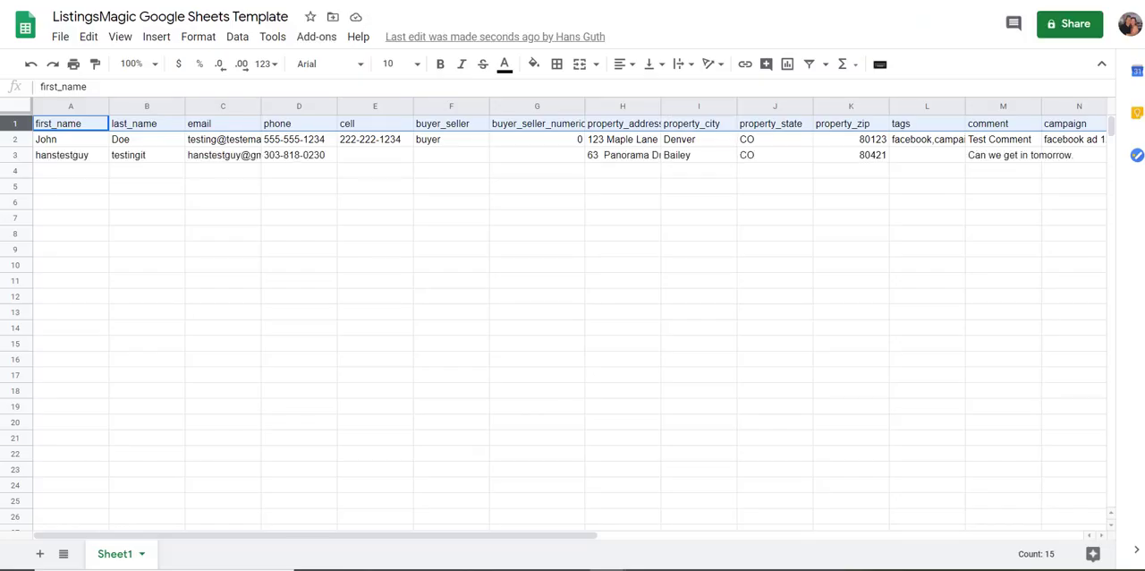